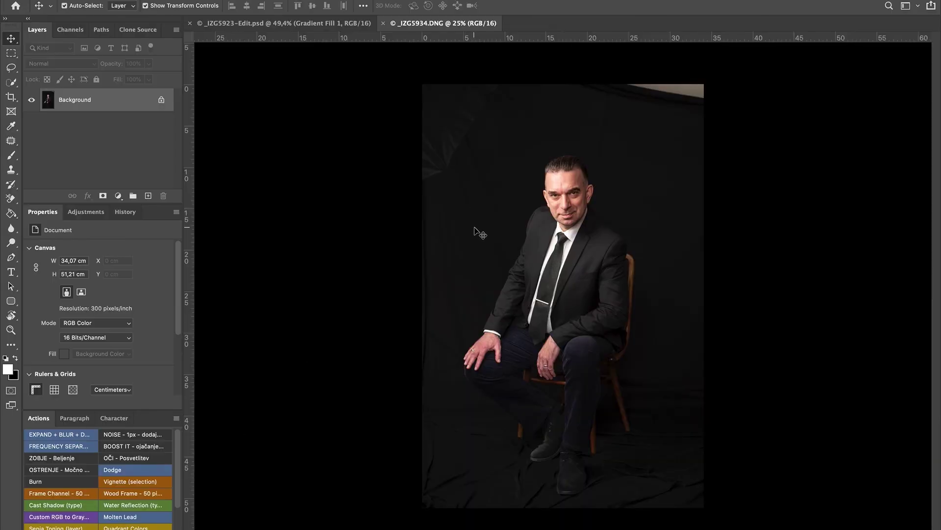
Add a Levels layer with white input near 220 and midtones near 1.59, then reselect Background.
click(86, 213)
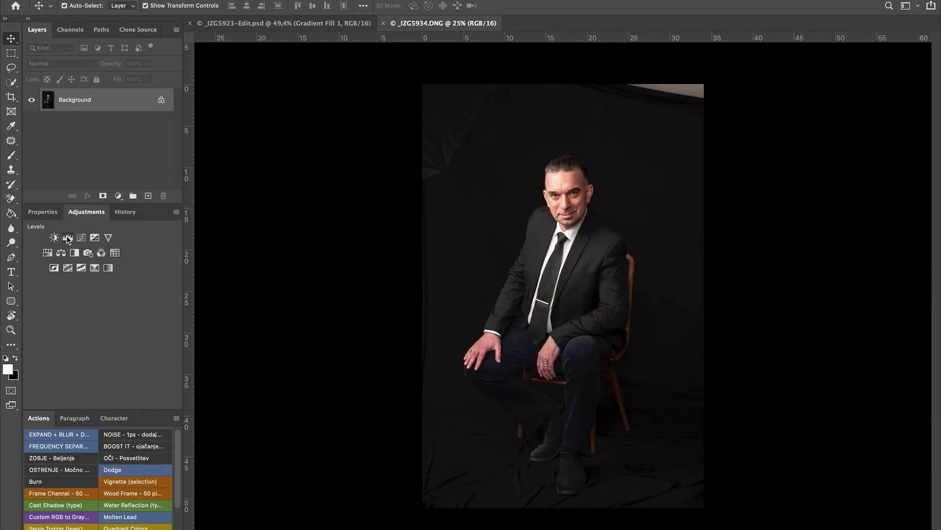
click(67, 238)
drag(167, 333, 152, 333)
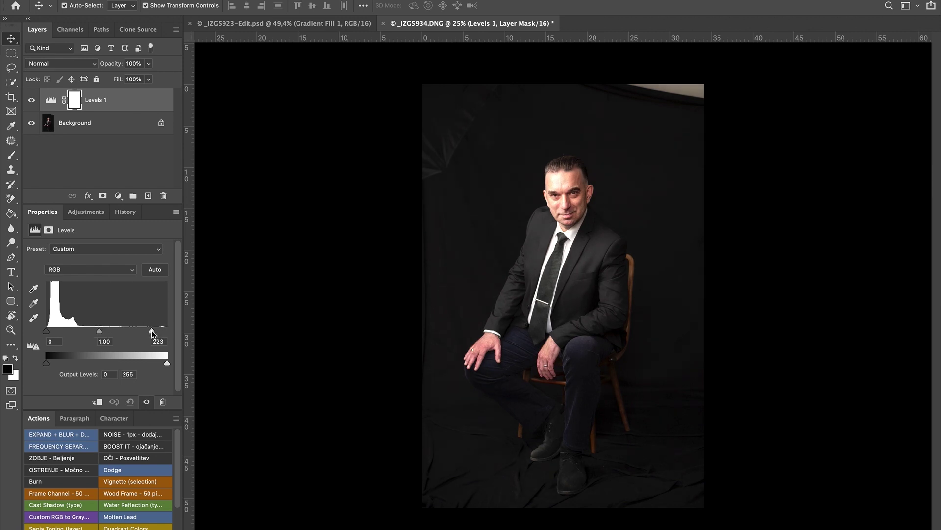
drag(94, 335, 82, 335)
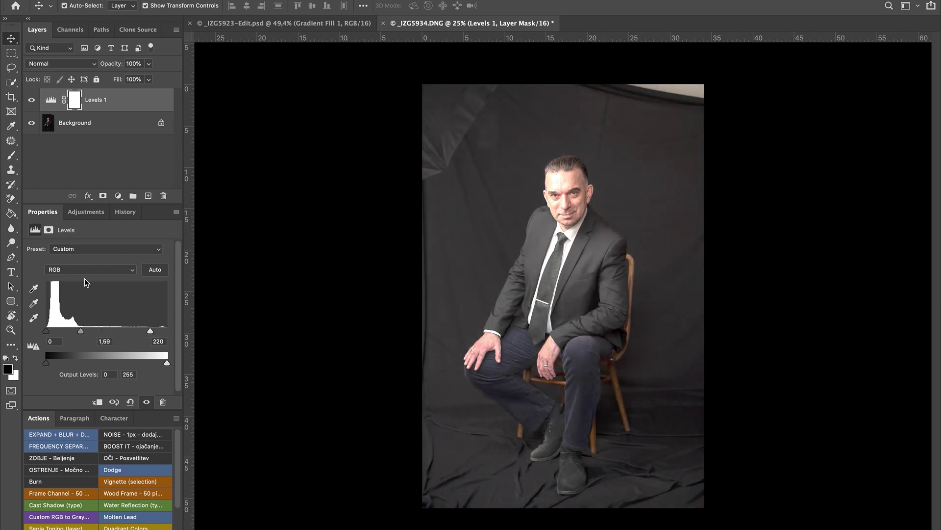
click(122, 131)
Content-aware fill the creased top-left corner of the backdrop.
key(j)
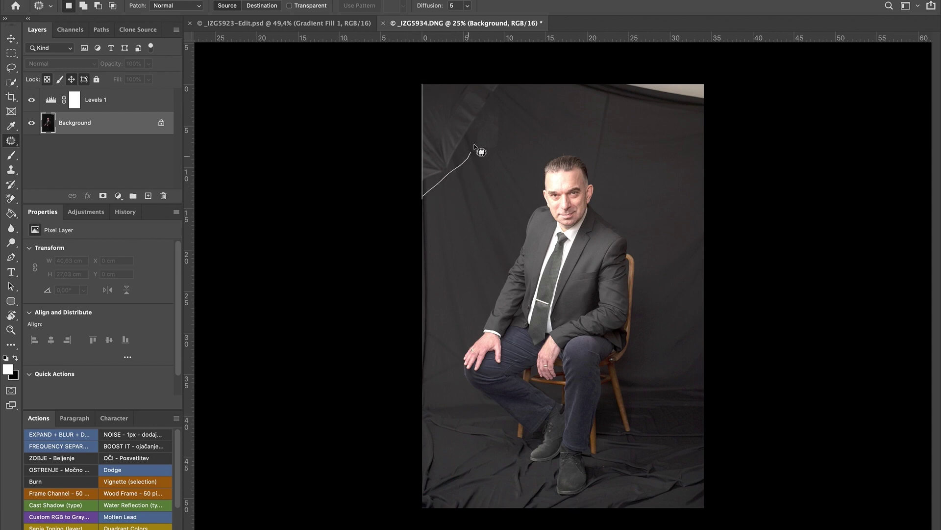
drag(513, 77, 514, 79)
key(shift+BackSpace)
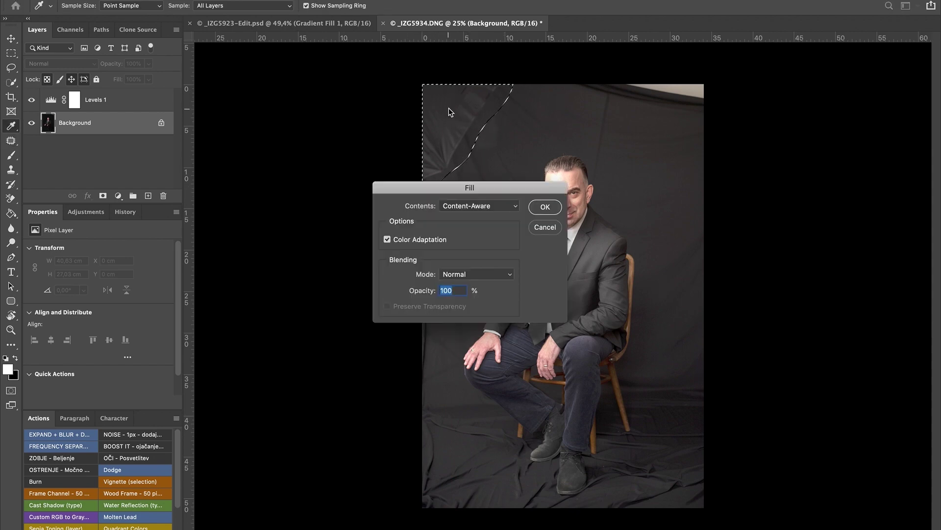
key(Return)
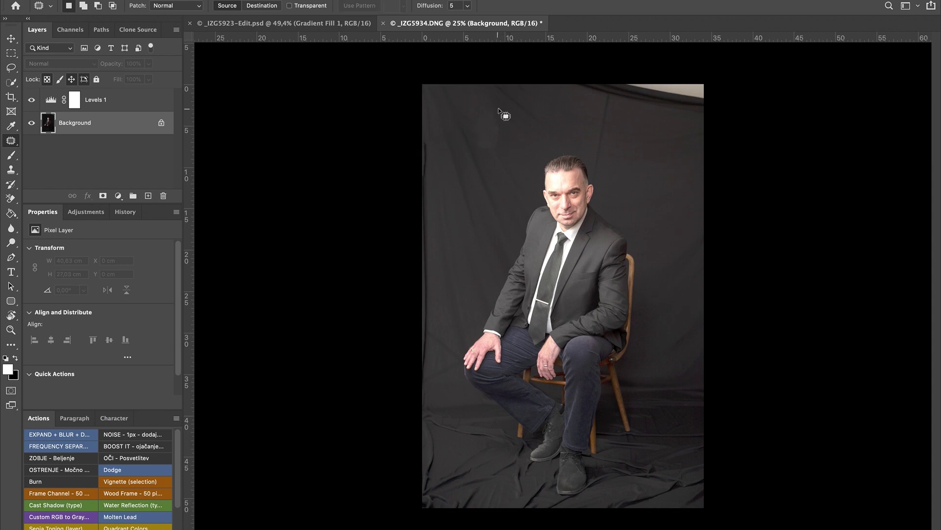
Content-aware fill the bright top-right strip and the backdrop's left edge.
drag(488, 168, 502, 152)
key(j)
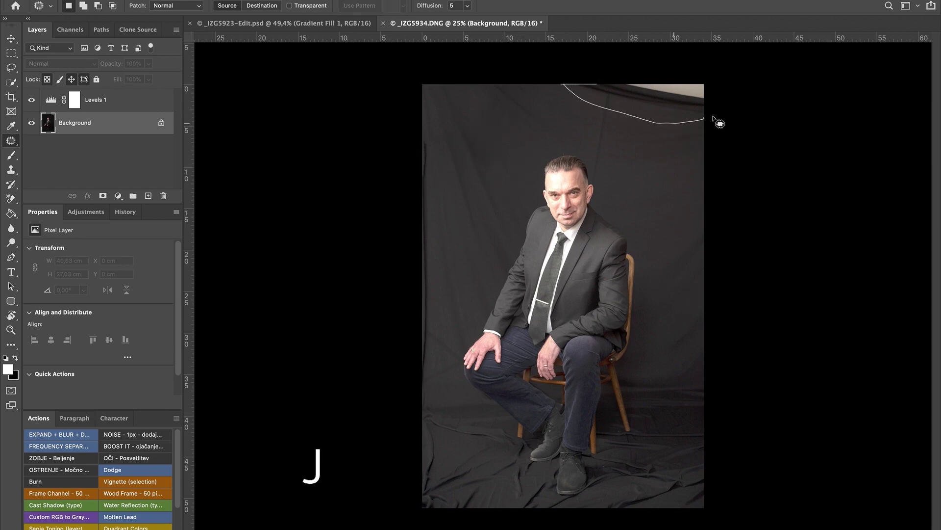
drag(715, 120, 712, 67)
key(shift+BackSpace)
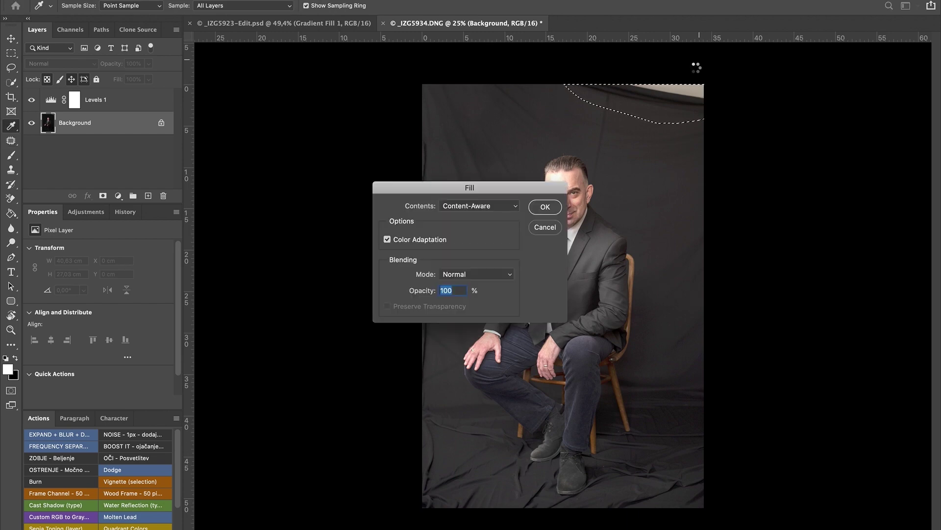
key(Return)
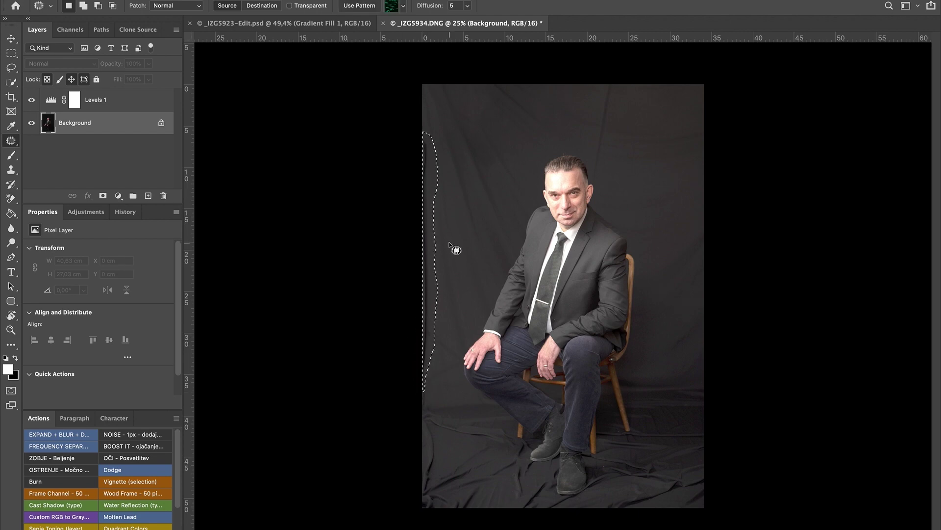
key(shift+F5)
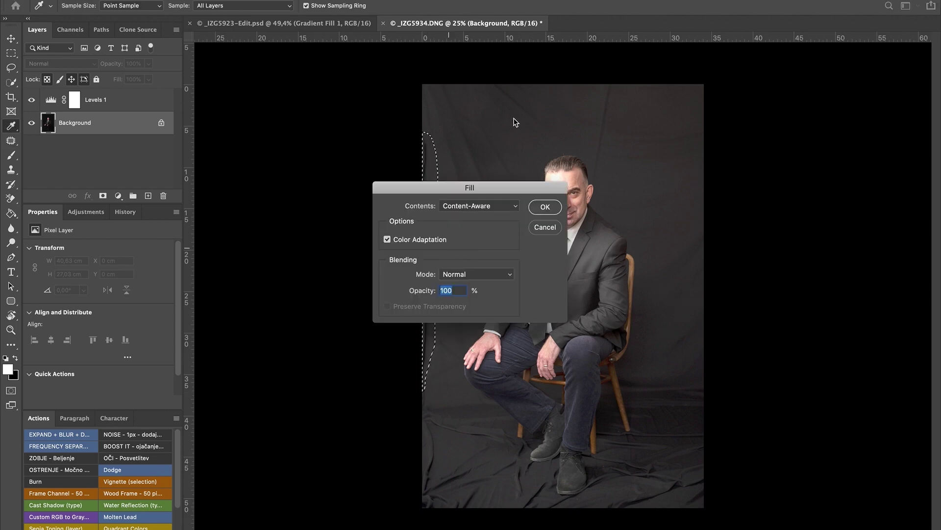
click(544, 207)
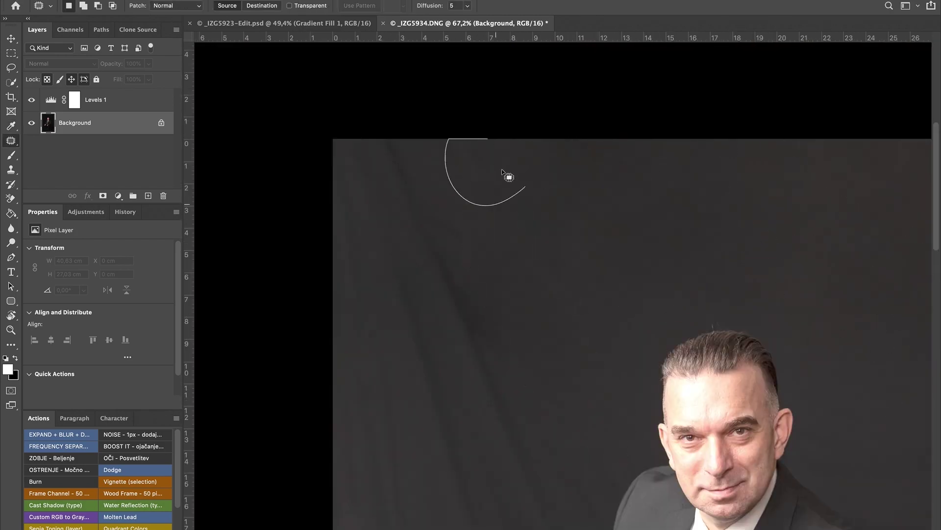
Patch the backdrop streaks, including the wrinkle beside the knee, with the Patch tool.
drag(453, 142, 593, 388)
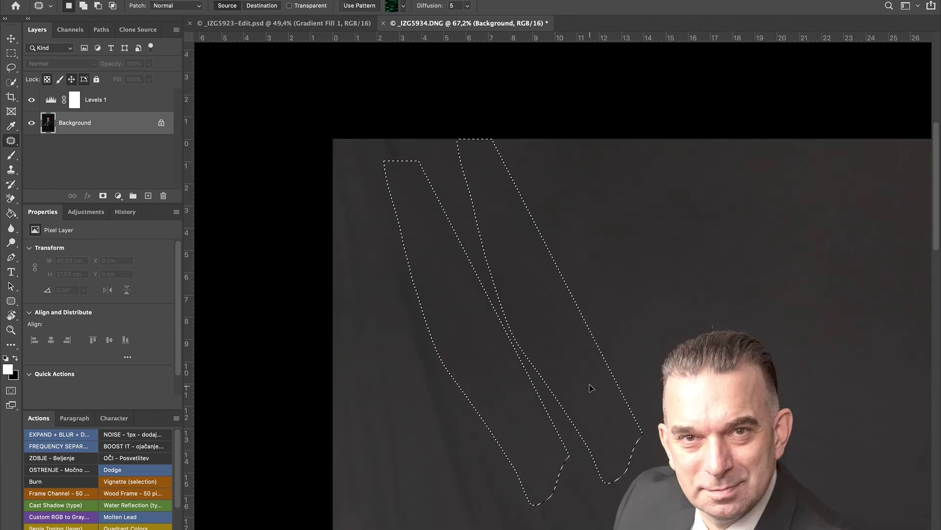
scroll(490, 245, down, 3)
drag(387, 79, 483, 518)
scroll(483, 519, down, 2)
drag(550, 346, 564, 475)
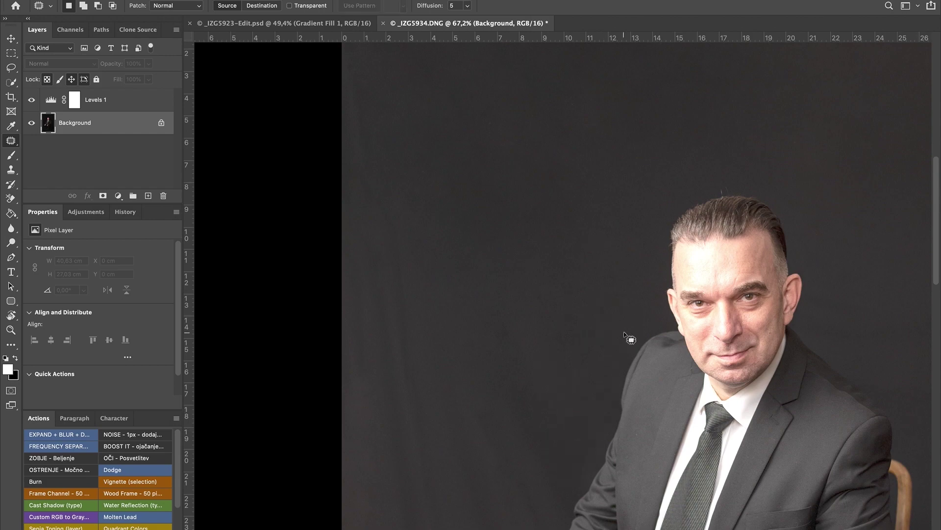
scroll(625, 196, down, 5)
mouse_move(514, 257)
mouse_down()
mouse_move(590, 339)
mouse_move(523, 401)
mouse_up()
drag(515, 220, 572, 283)
scroll(572, 283, down, 2)
scroll(529, 317, down, 4)
scroll(529, 317, right, 10)
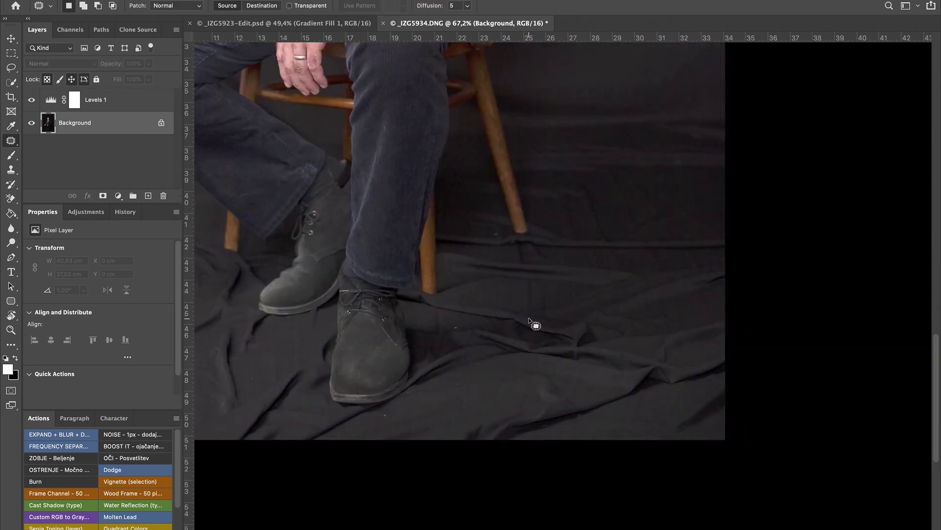
scroll(529, 317, up, 10)
scroll(593, 298, up, 3)
scroll(511, 139, down, 12)
Patch the creases in the lower-right and left floor cloth with smooth cloth.
mouse_move(683, 290)
mouse_down()
mouse_move(594, 379)
mouse_move(588, 466)
mouse_up()
scroll(588, 466, left, 5)
scroll(347, 384, left, 5)
drag(346, 385, 442, 420)
drag(372, 214, 557, 266)
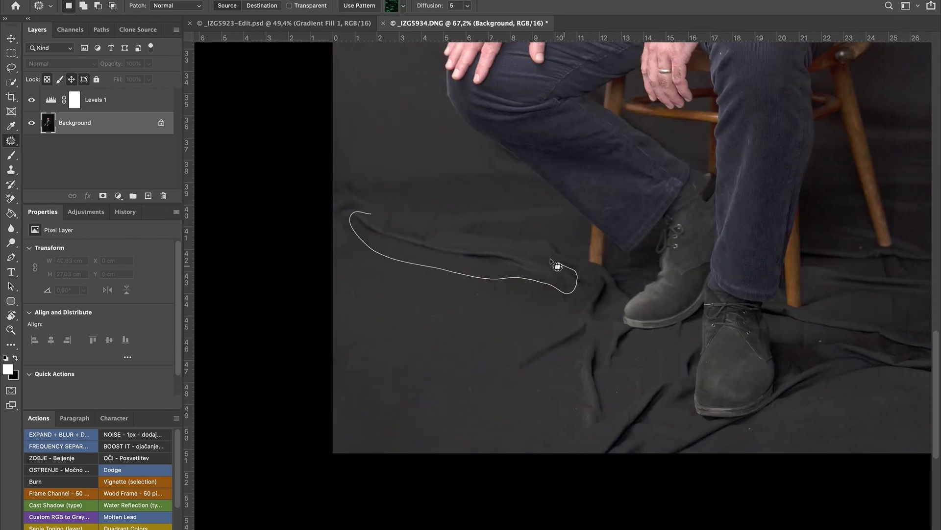
drag(348, 201, 568, 204)
scroll(568, 204, right, 8)
drag(642, 213, 670, 236)
Patch the lower-right cloth wrinkle, the right backdrop wrinkle and the cloth around the chair's foot.
mouse_move(444, 372)
mouse_down()
mouse_move(516, 397)
mouse_move(773, 343)
mouse_up()
scroll(689, 315, up, 5)
drag(824, 177, 805, 169)
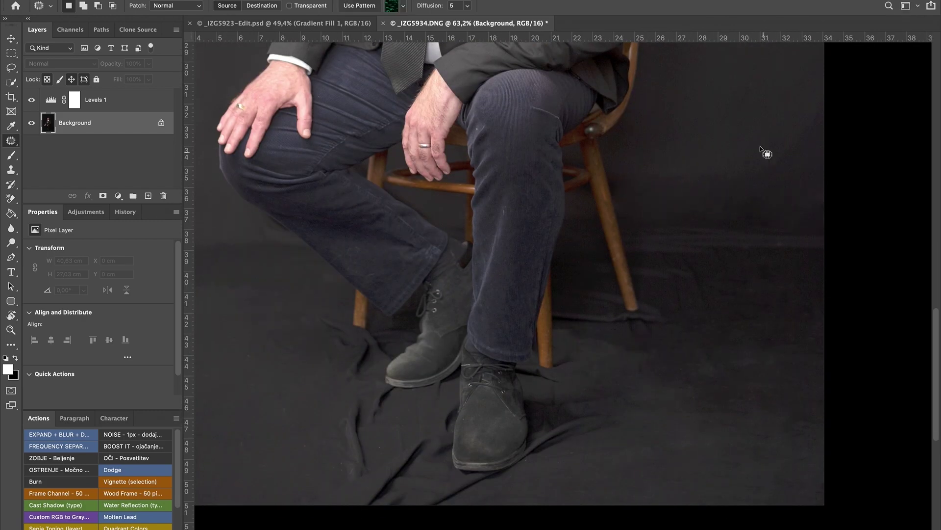
scroll(504, 311, up, 3)
scroll(637, 286, up, 3)
drag(731, 284, 735, 319)
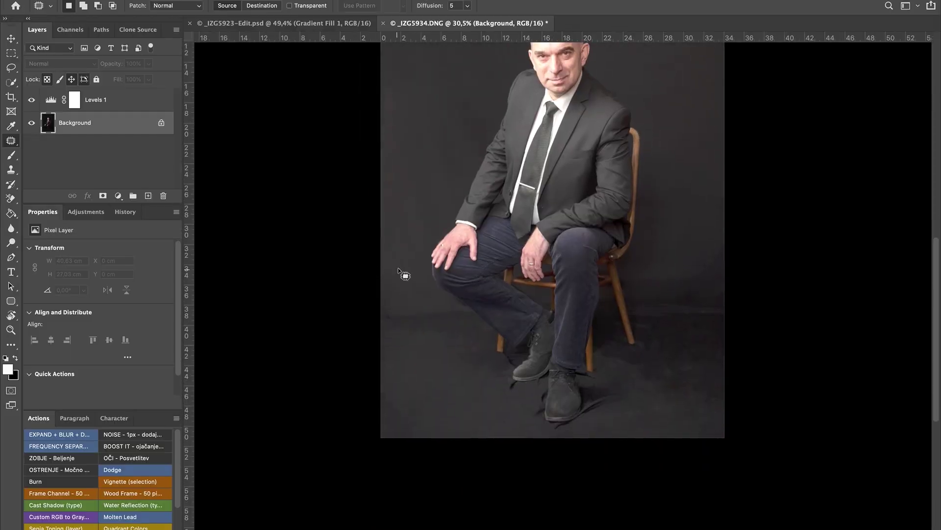
Quick-select the man's legs and chair, undoing a stray backdrop addition.
key(w)
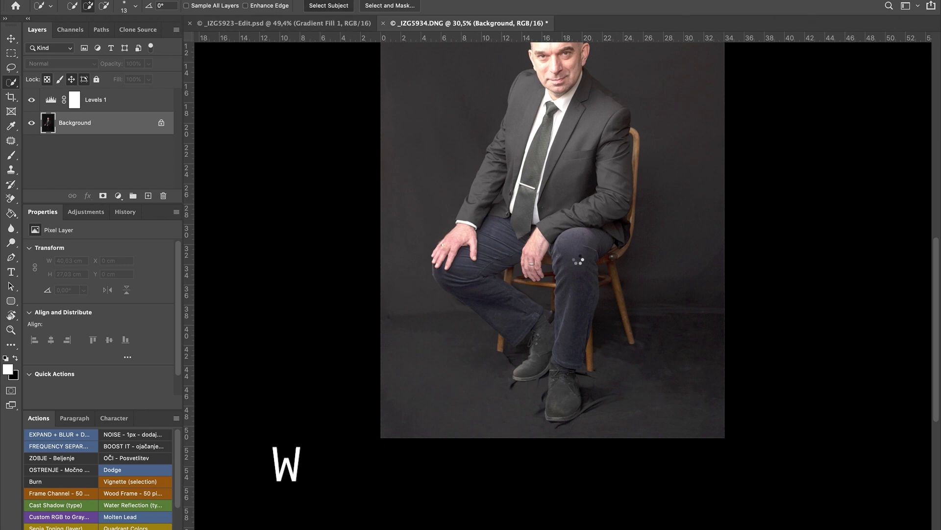
drag(566, 253, 568, 305)
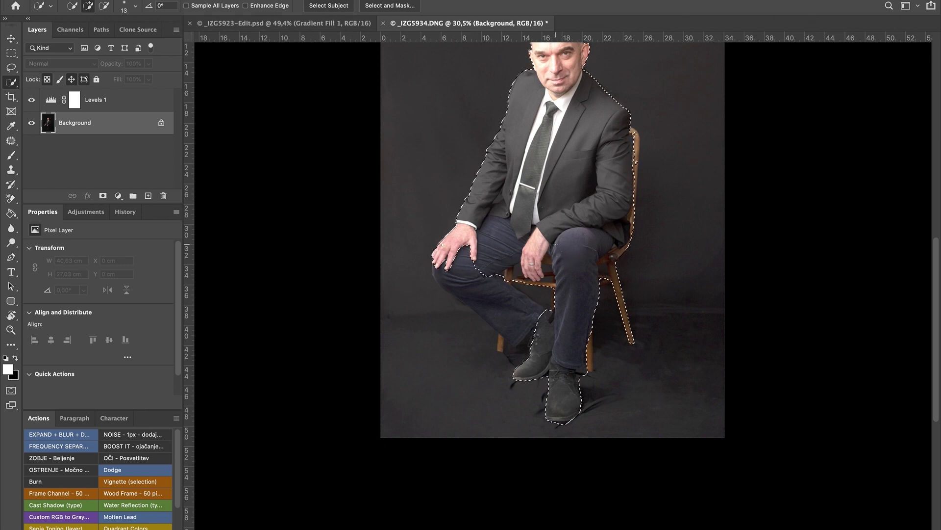
scroll(568, 305, up, 5)
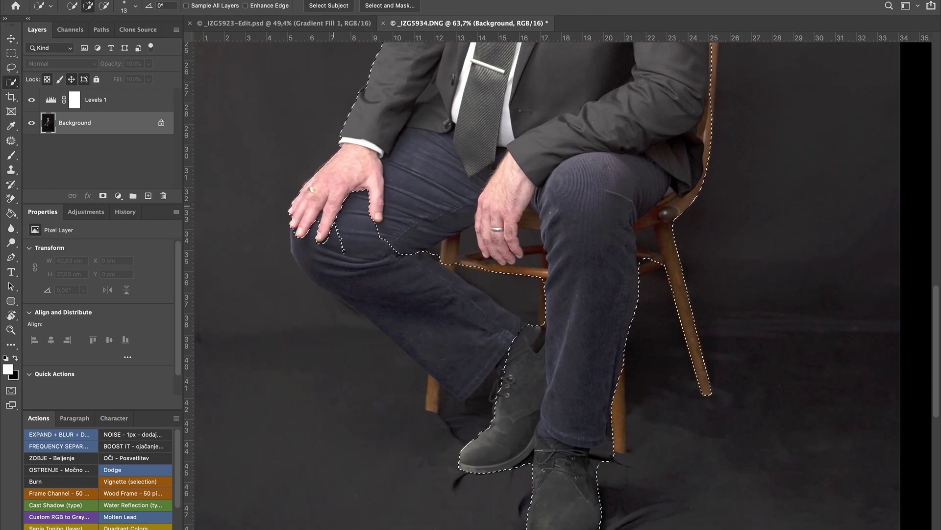
mouse_move(338, 236)
mouse_down()
mouse_move(431, 399)
mouse_move(294, 245)
mouse_up()
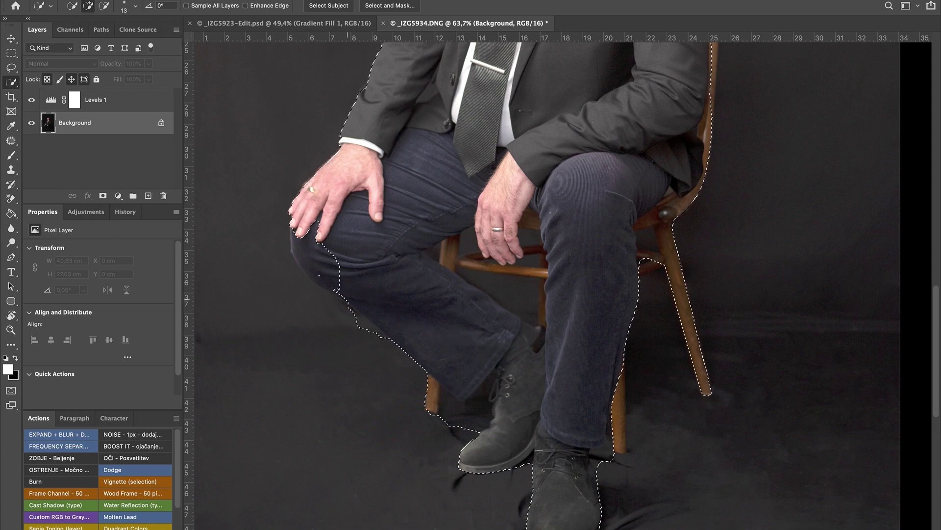
right_click(268, 253)
key(Escape)
key(ctrl+z)
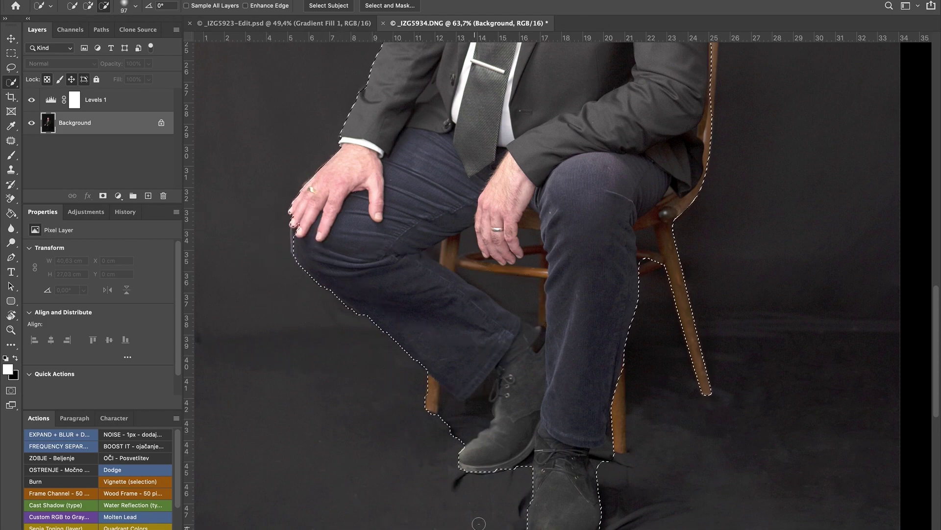
scroll(400, 477, down, 3)
Refine the selection around the chair's front leg, the boot and the trouser gap.
drag(675, 318, 676, 356)
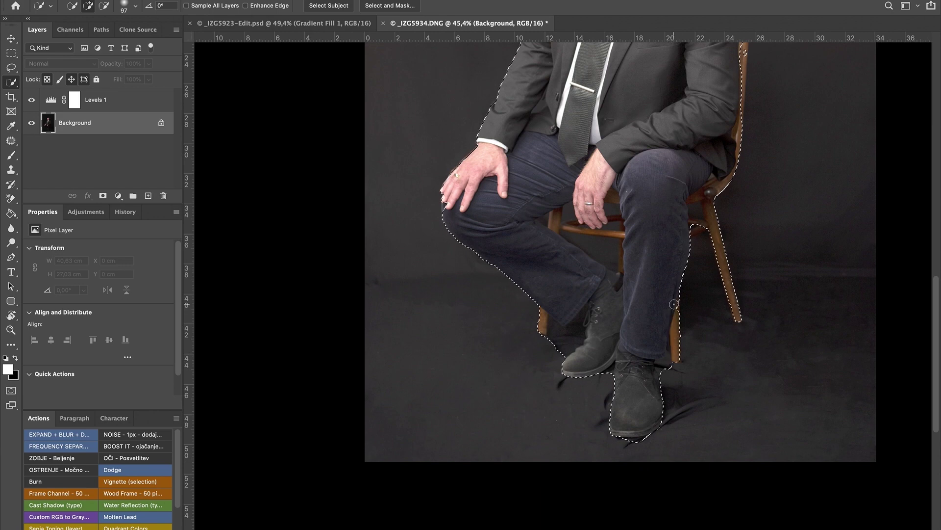
alt+click(631, 444)
scroll(567, 335, up, 4)
drag(592, 367, 548, 368)
alt+click(539, 357)
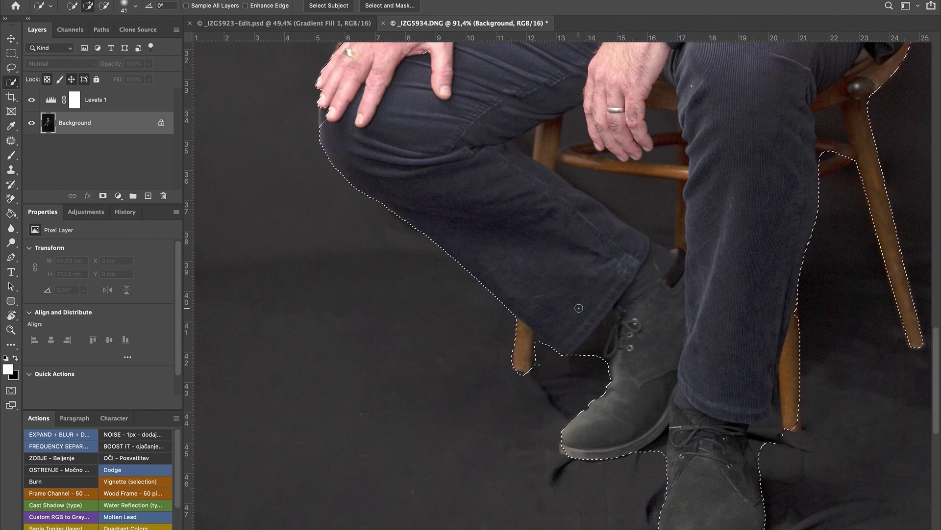
scroll(564, 349, up, 5)
scroll(564, 349, right, 5)
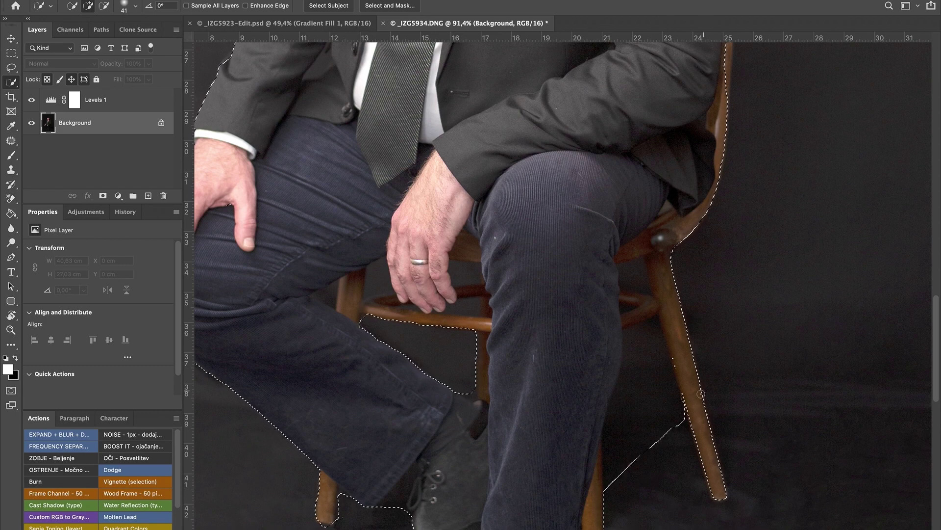
drag(701, 394, 615, 487)
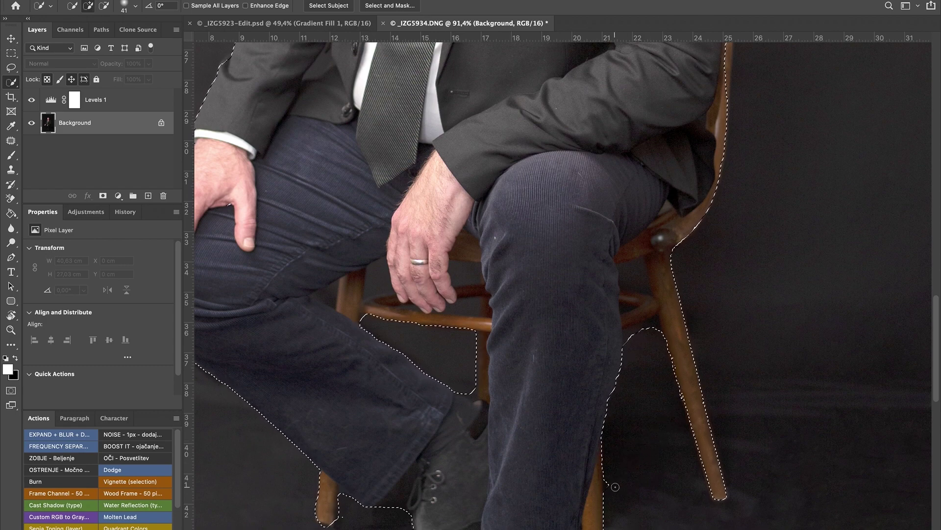
Review the full selection and invert it onto the backdrop.
scroll(614, 487, down, 5)
scroll(594, 335, up, 10)
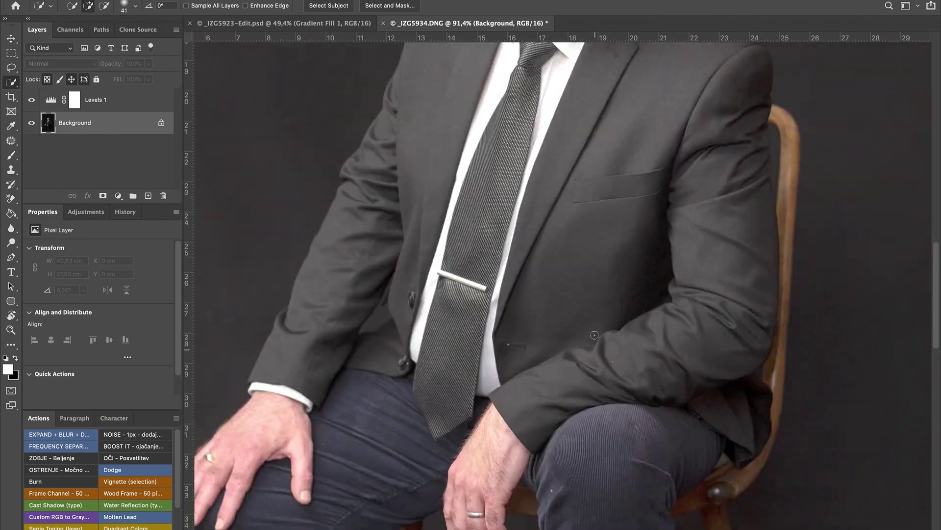
scroll(594, 335, right, 3)
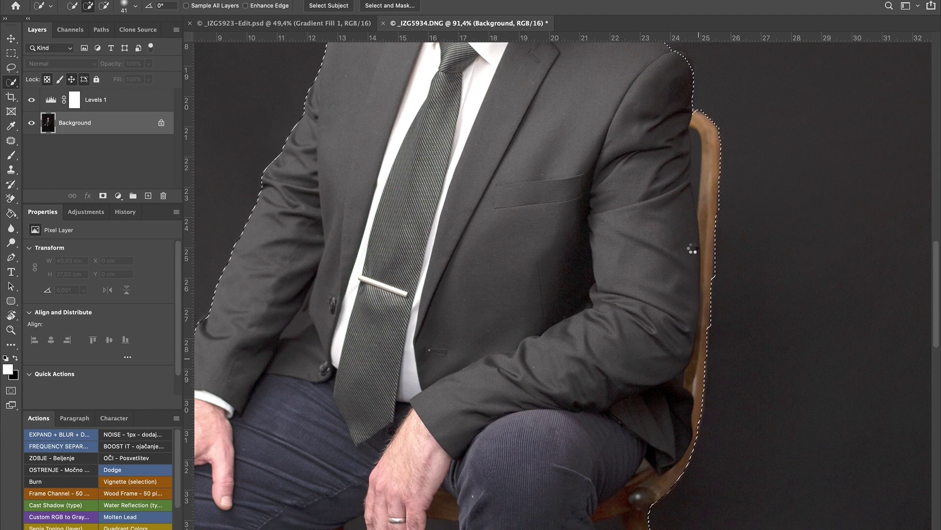
scroll(692, 249, up, 4)
scroll(692, 249, left, 1)
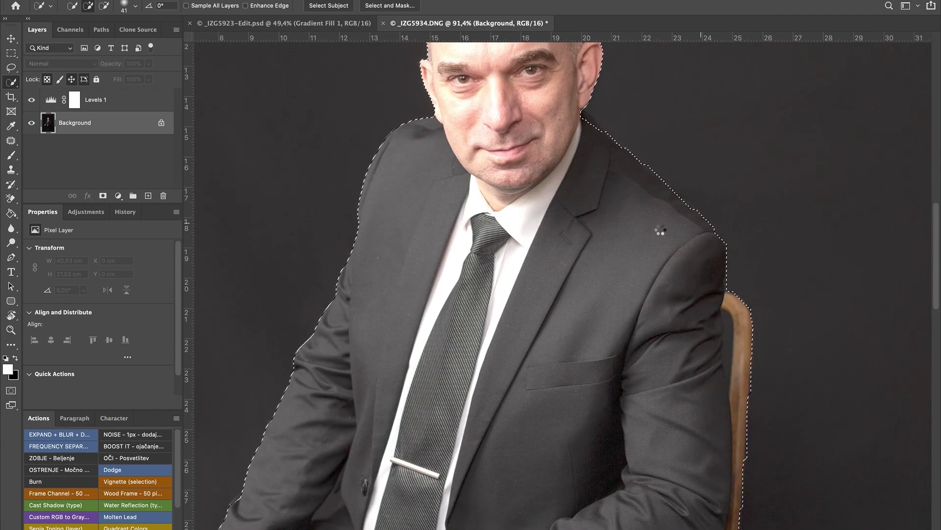
scroll(660, 230, up, 4)
scroll(661, 230, left, 1)
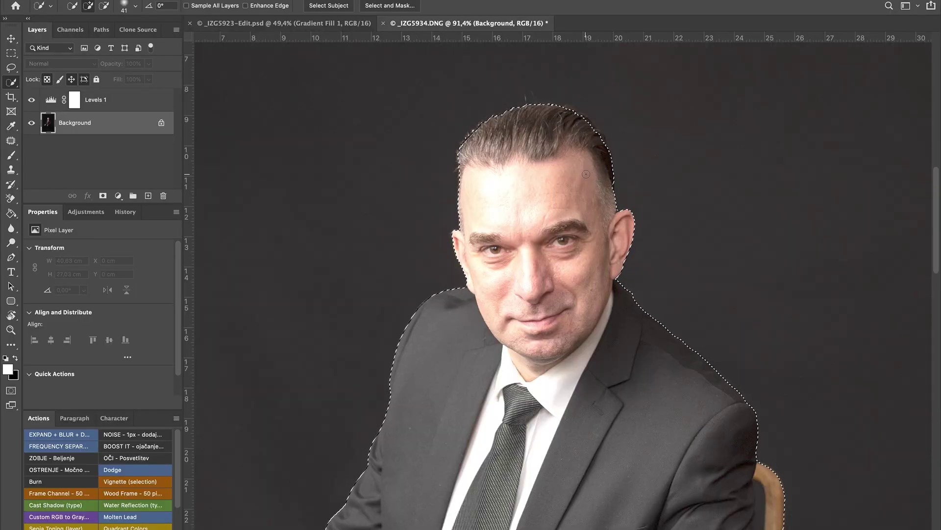
scroll(582, 182, down, 5)
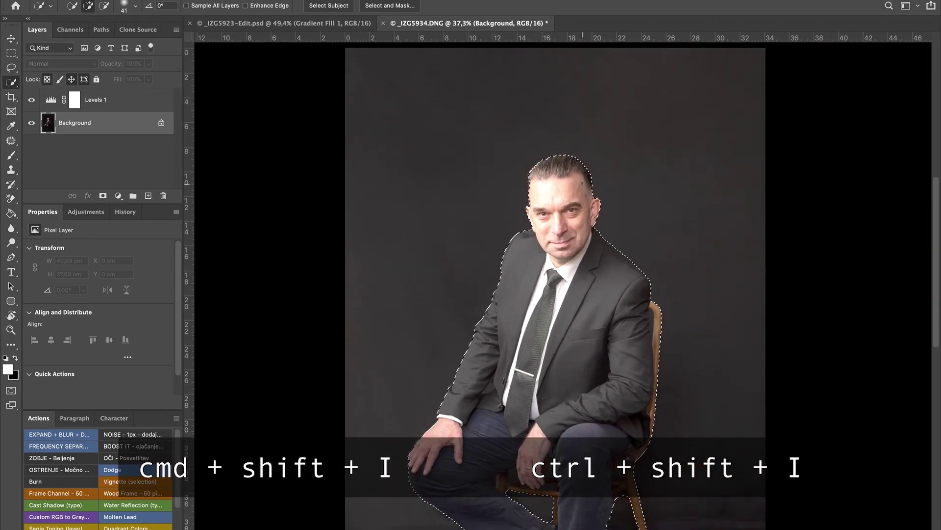
key(ctrl+shift+i)
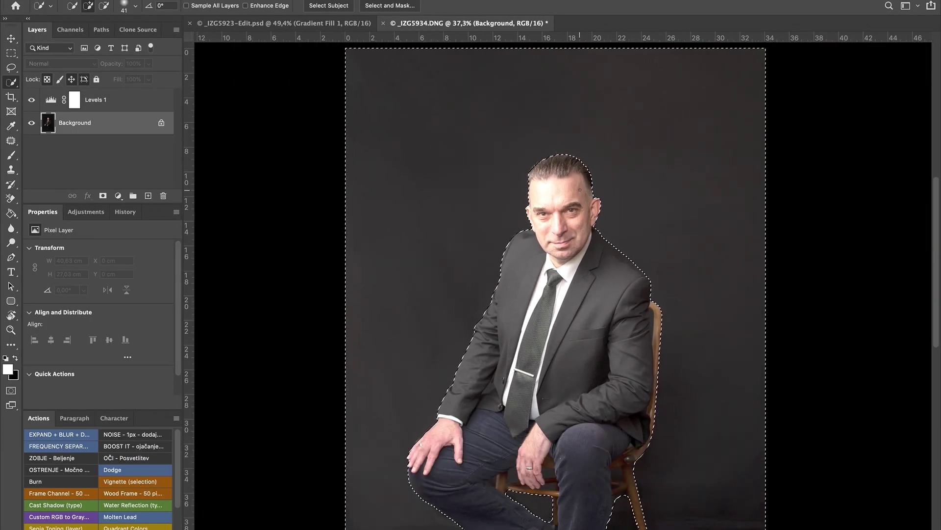
Add a masked Layer 1 over the backdrop and toggle it to compare with the original.
click(98, 434)
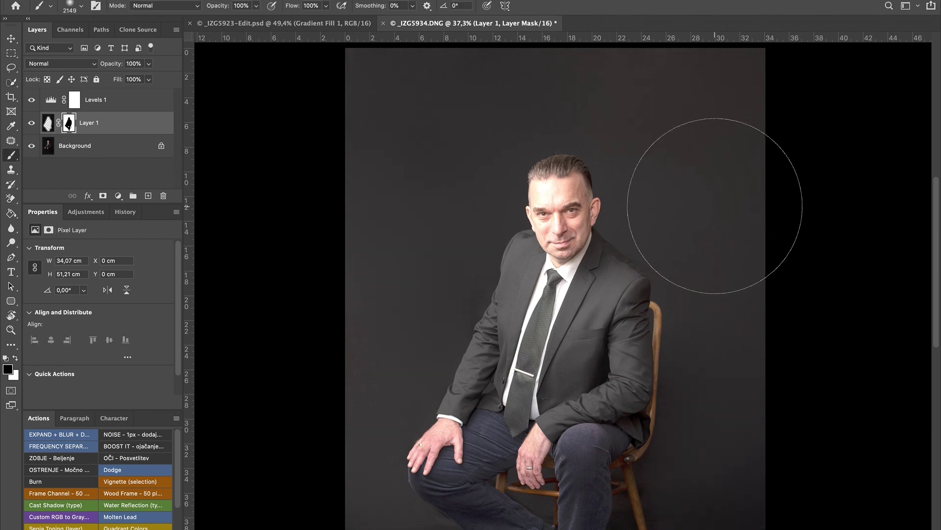
key(ctrl+minus)
key(ctrl+minus)
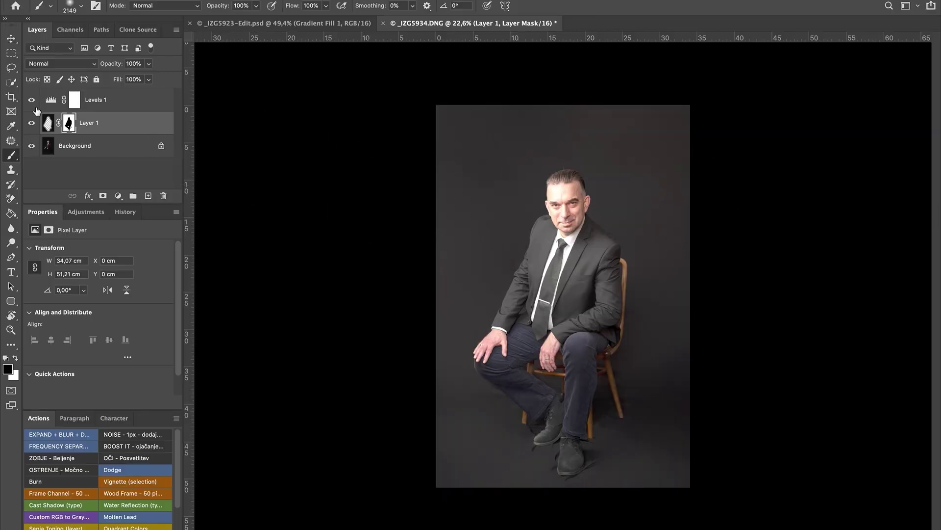
click(32, 123)
click(34, 126)
Set a 142 px soft round brush for refining the Layer 1 mask edges.
scroll(618, 382, up, 3)
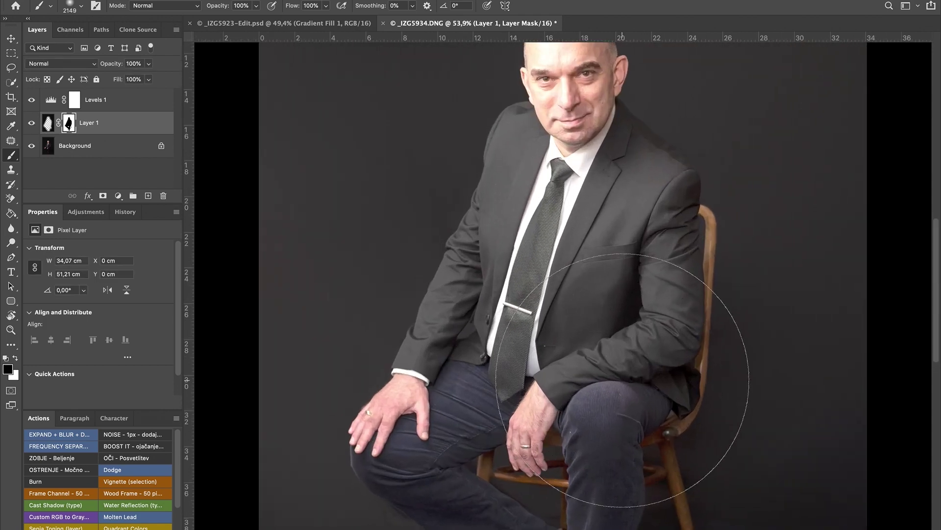
scroll(624, 387, up, 2)
scroll(623, 385, up, 2)
scroll(620, 380, up, 2)
scroll(620, 380, down, 5)
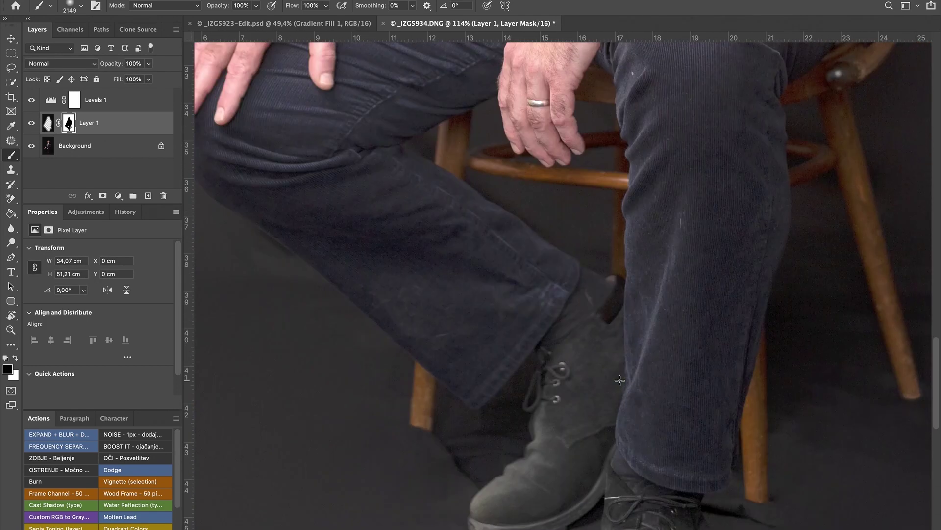
scroll(620, 380, left, 3)
scroll(620, 381, down, 5)
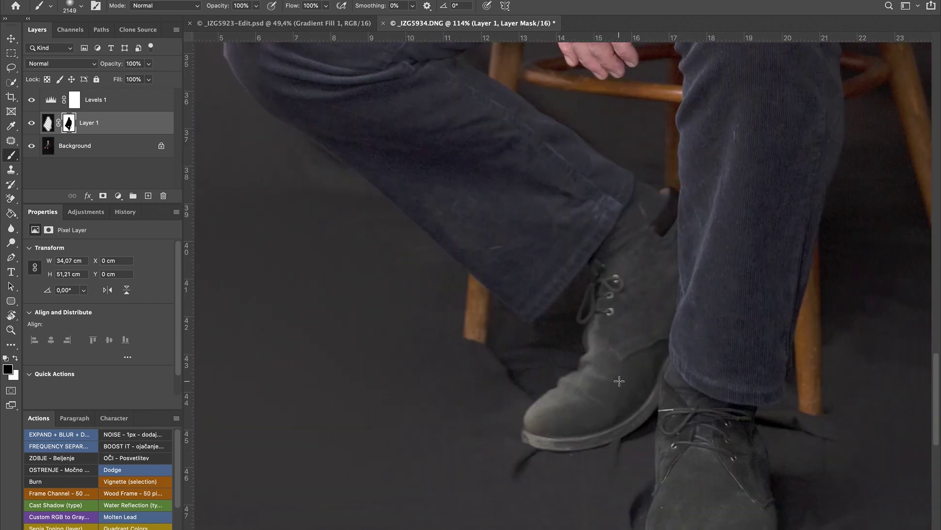
scroll(618, 380, down, 2)
scroll(618, 381, right, 5)
right_click(475, 309)
click(512, 431)
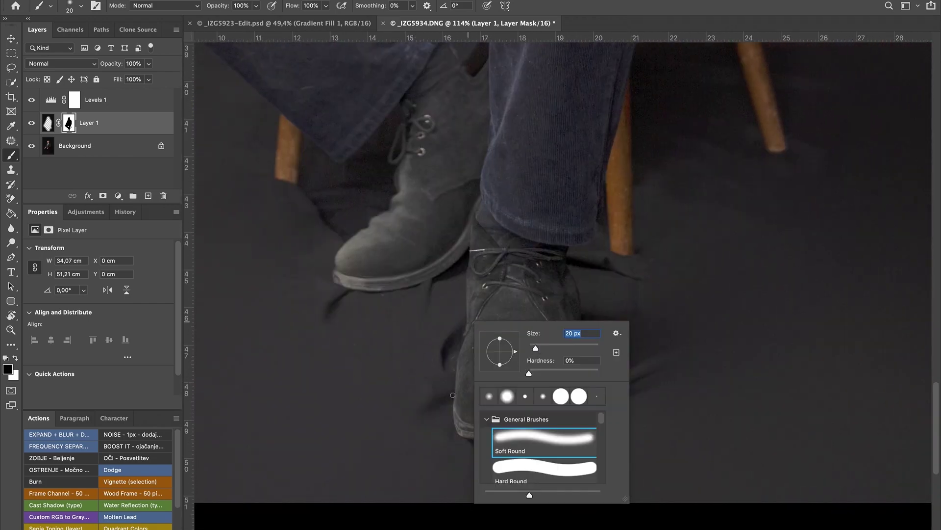
key(Return)
scroll(441, 277, up, 3)
scroll(441, 277, right, 3)
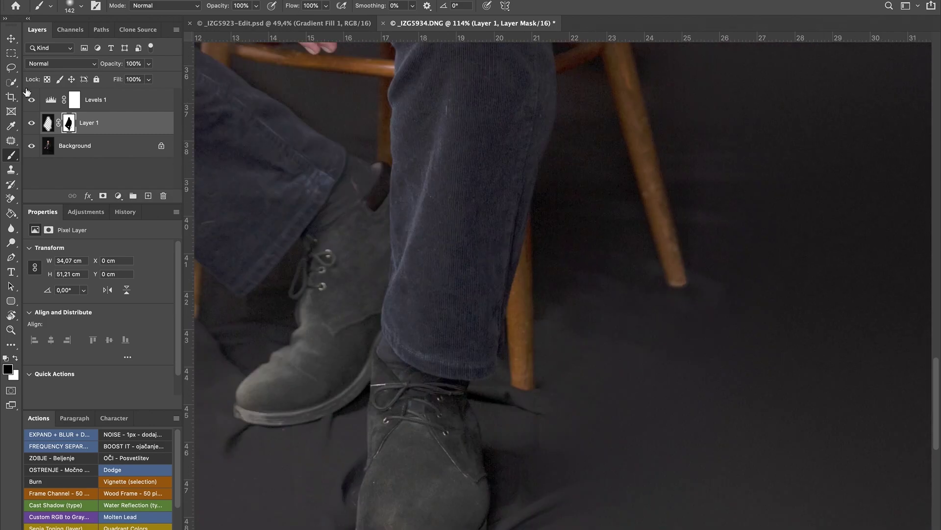
scroll(566, 252, up, 5)
scroll(566, 252, left, 5)
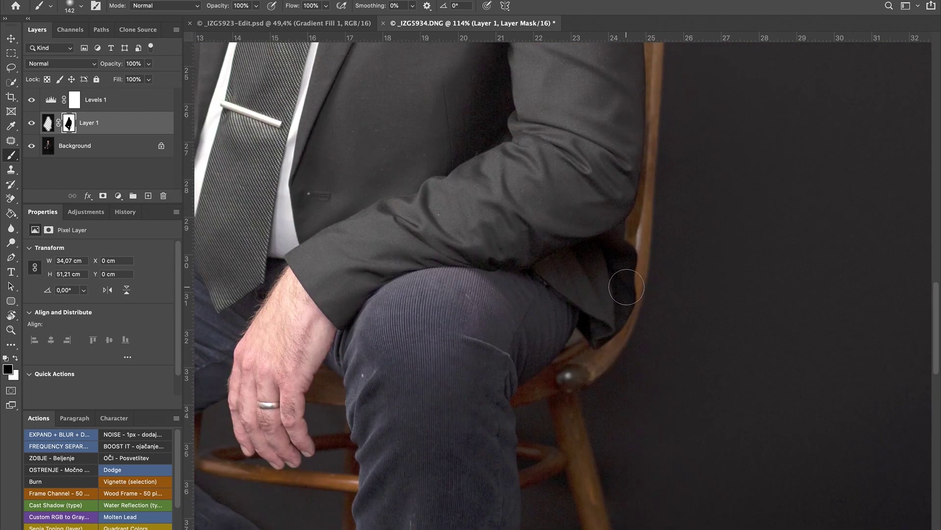
scroll(588, 270, up, 10)
scroll(627, 289, down, 15)
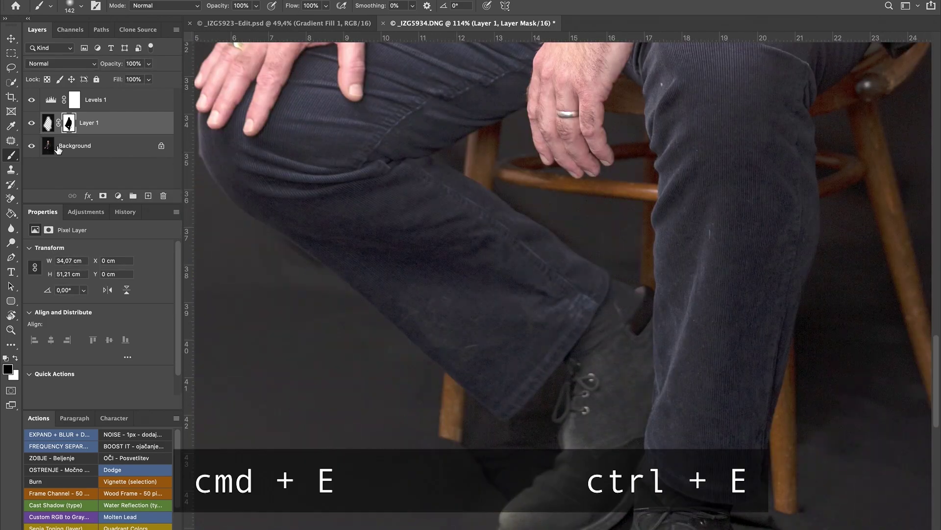
Merge Layer 1 down with Cmd+E and patch the floor blemish beside the chair leg.
key(ctrl+e)
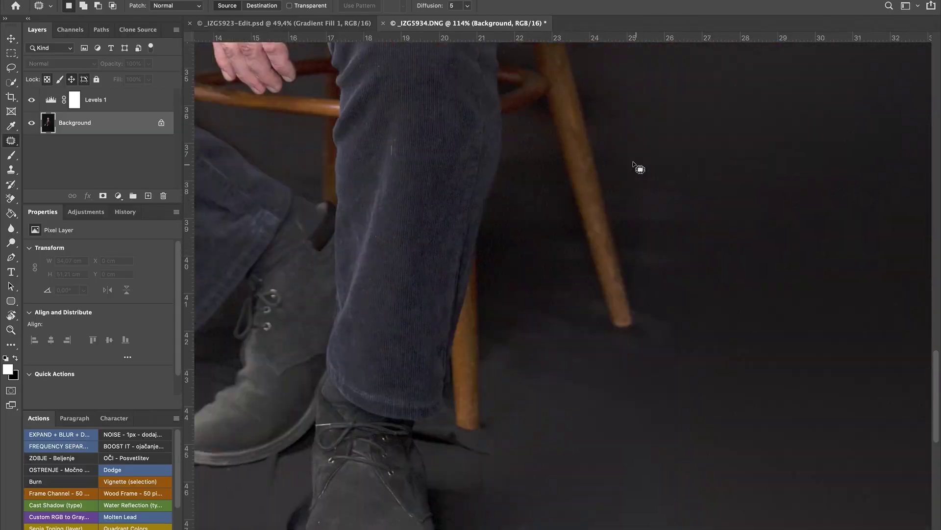
drag(553, 294, 657, 387)
Patch away the remaining marks and streaks on the floor around the shoes.
key(ctrl+d)
scroll(550, 352, down, 2)
scroll(550, 352, left, 2)
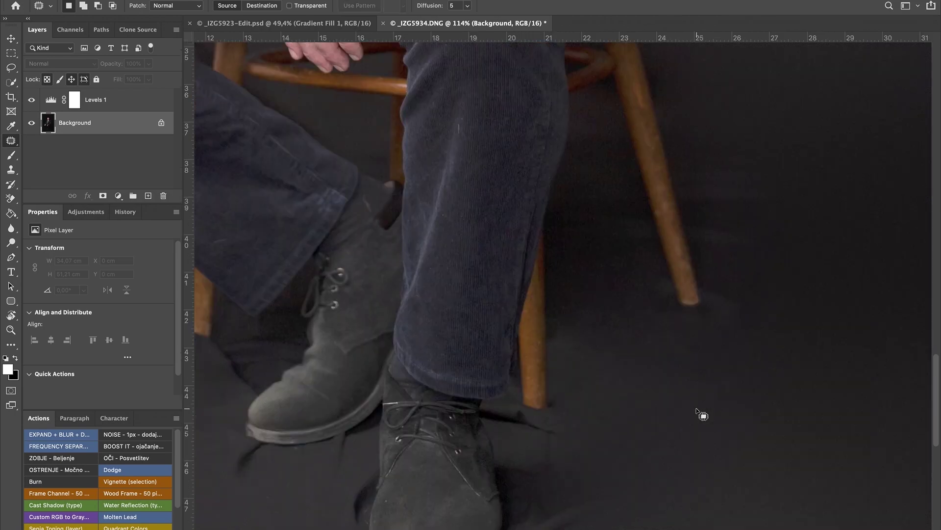
scroll(698, 413, down, 2)
scroll(698, 414, left, 3)
mouse_move(690, 361)
mouse_down()
mouse_move(655, 380)
mouse_move(696, 383)
mouse_up()
click(670, 403)
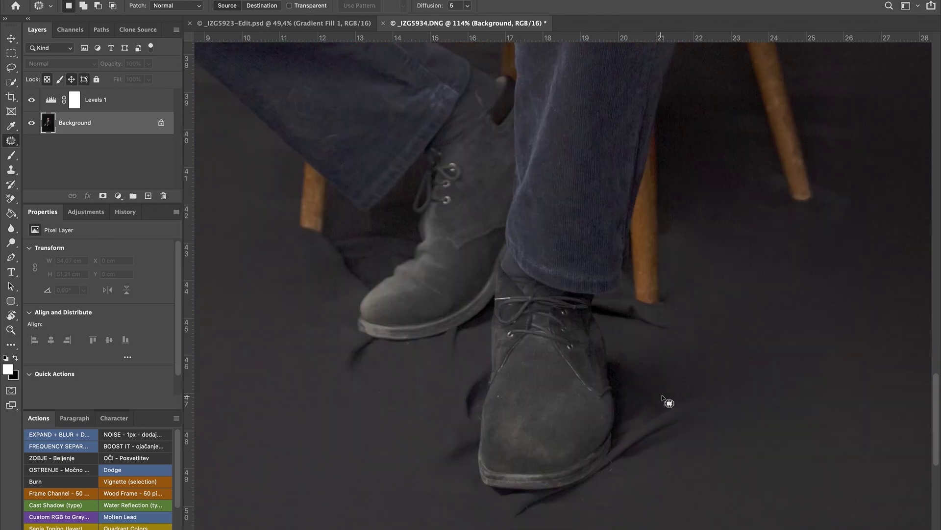
scroll(694, 418, up, 3)
drag(539, 343, 550, 437)
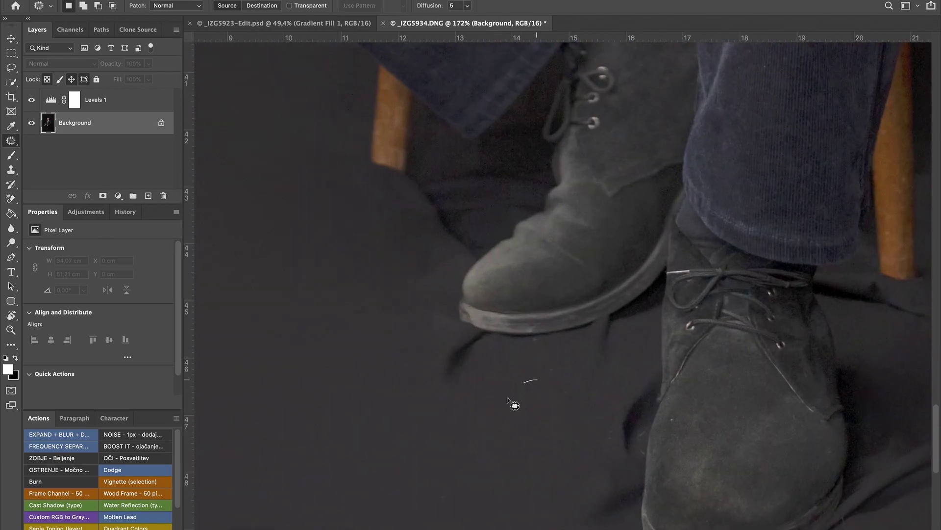
click(556, 375)
scroll(679, 423, down, 3)
drag(710, 359, 720, 382)
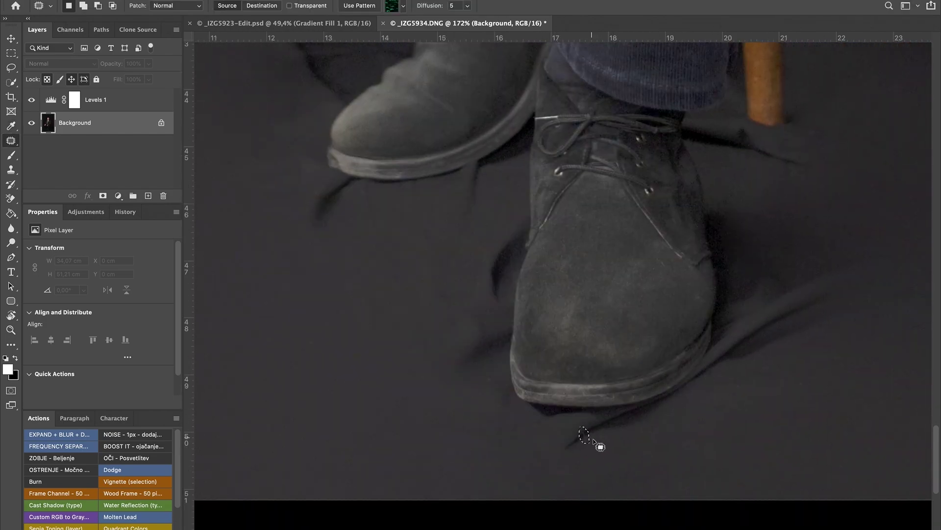
mouse_move(472, 405)
mouse_down()
mouse_move(515, 458)
mouse_move(657, 487)
mouse_up()
Patch the specks on the corduroy trouser leg and knee.
scroll(626, 472, up, 3)
scroll(630, 482, up, 3)
scroll(630, 482, right, 5)
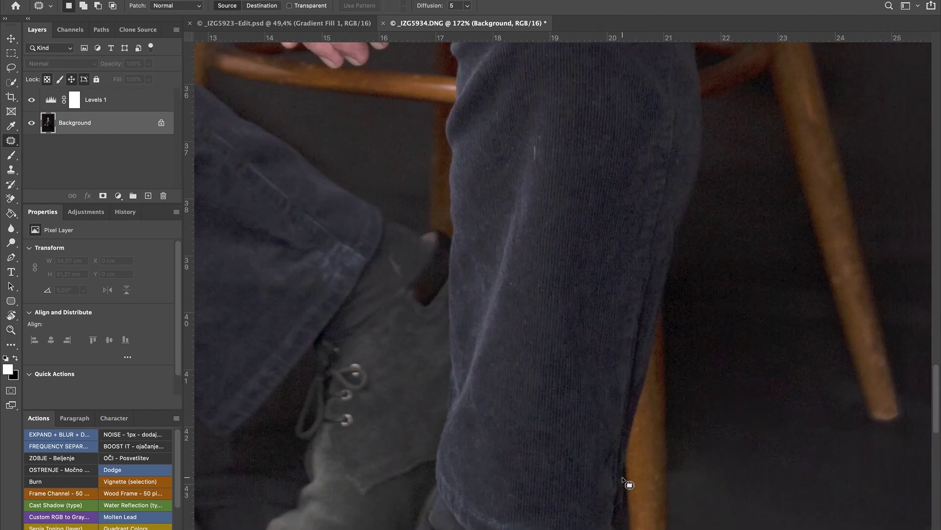
scroll(630, 486, up, 1)
scroll(630, 486, up, 2)
scroll(630, 486, right, 3)
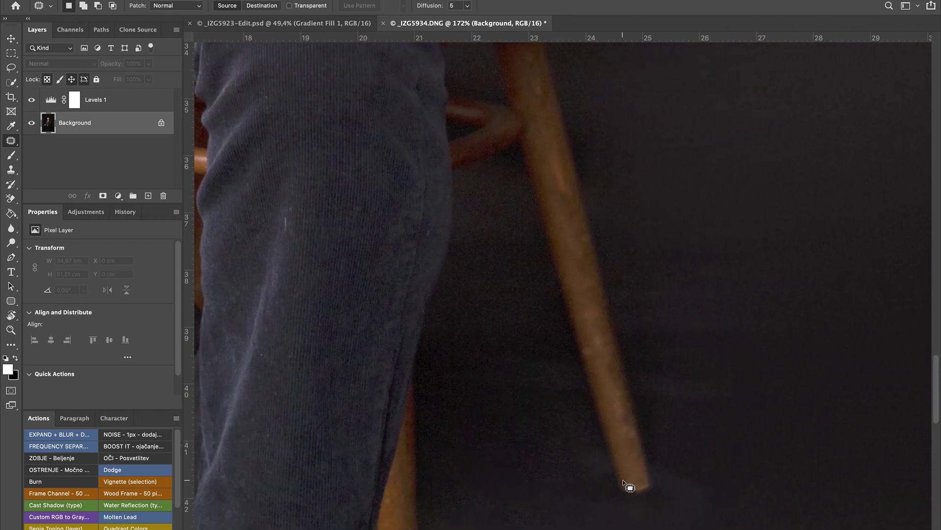
scroll(624, 483, up, 2)
scroll(623, 483, left, 5)
scroll(624, 482, left, 2)
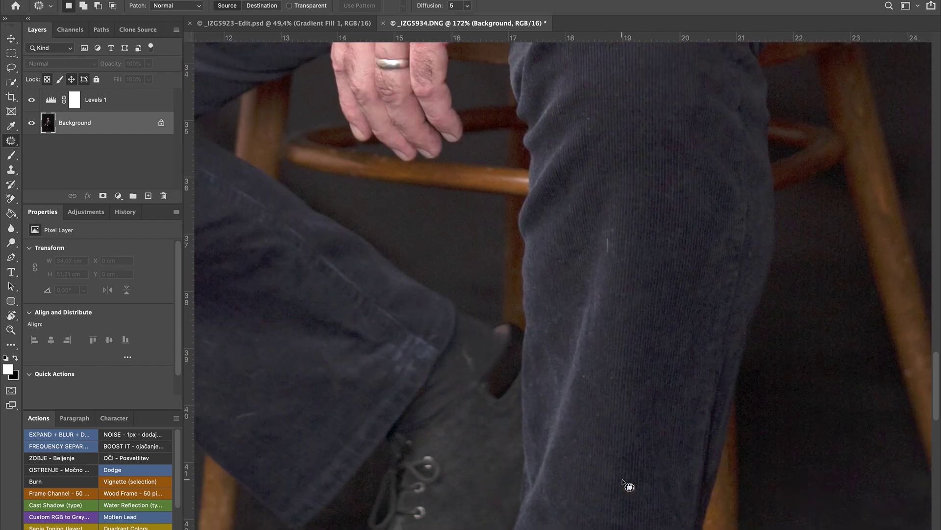
scroll(624, 483, left, 1)
drag(632, 323, 638, 350)
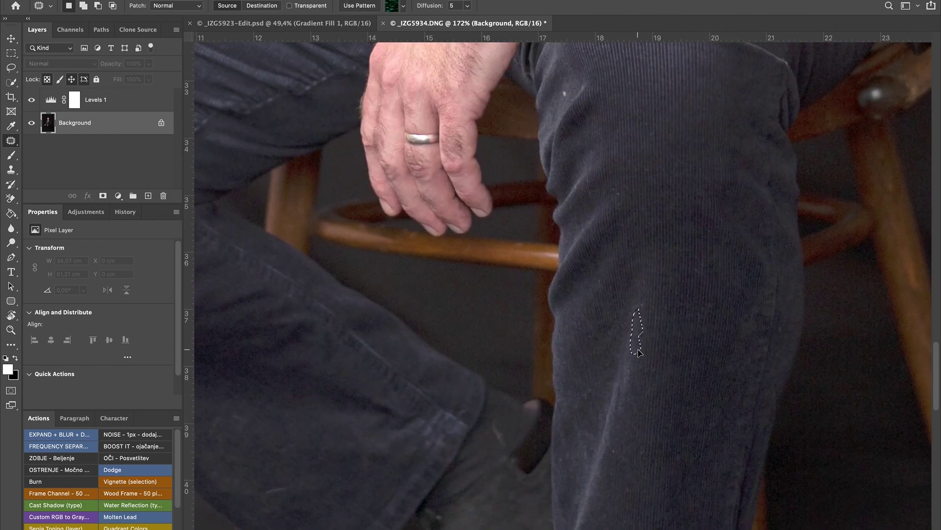
click(638, 384)
scroll(589, 373, down, 3)
scroll(589, 373, left, 3)
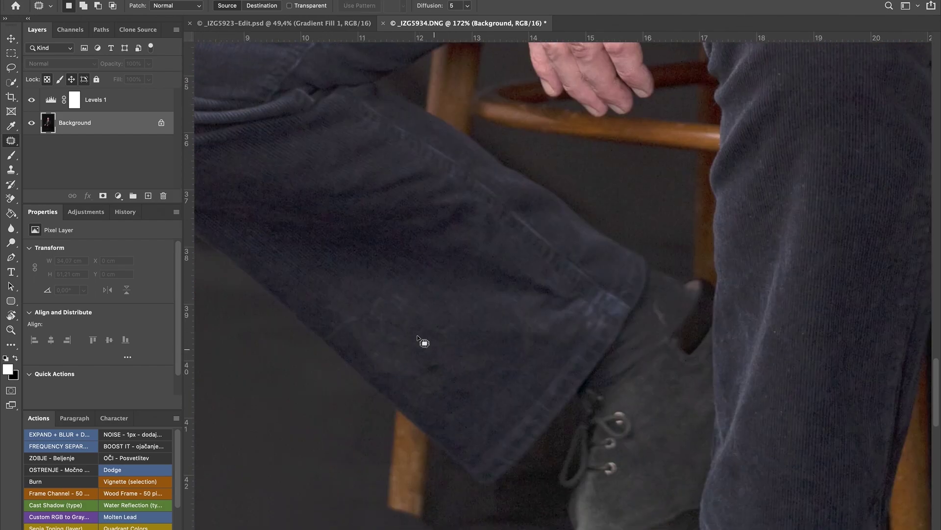
scroll(441, 323, left, 2)
scroll(441, 324, down, 1)
scroll(686, 324, left, 2)
scroll(687, 323, down, 1)
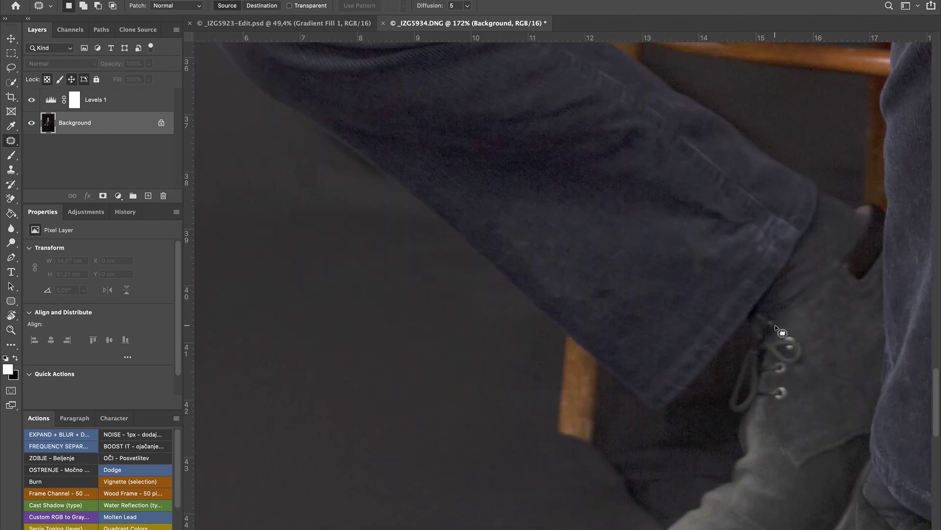
scroll(782, 332, left, 2)
scroll(782, 332, up, 1)
drag(446, 326, 516, 269)
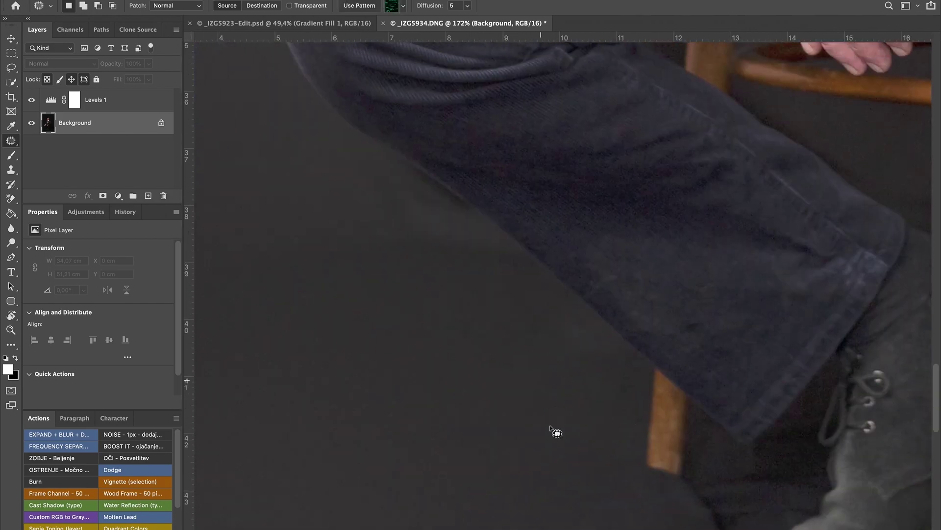
scroll(556, 431, up, 4)
scroll(557, 432, up, 3)
scroll(557, 432, right, 1)
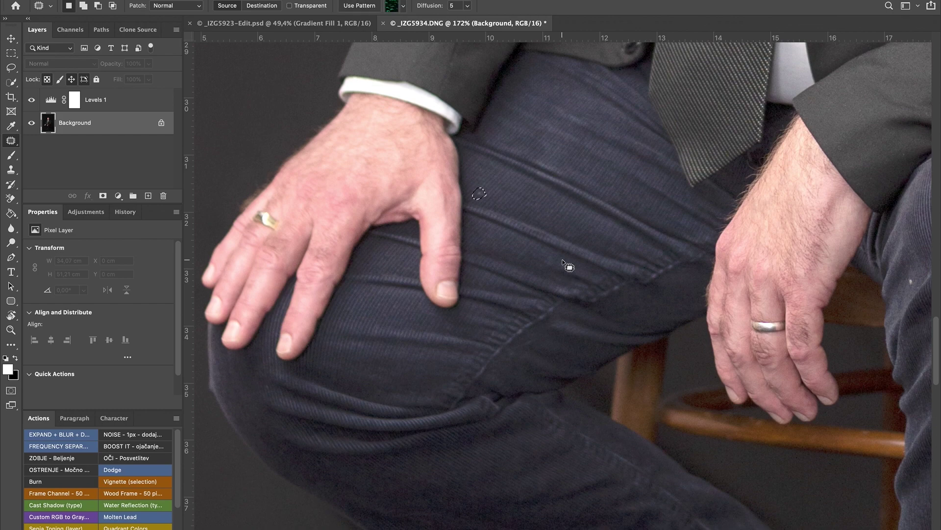
scroll(563, 261, right, 3)
scroll(563, 261, up, 1)
scroll(711, 380, right, 2)
scroll(711, 380, up, 1)
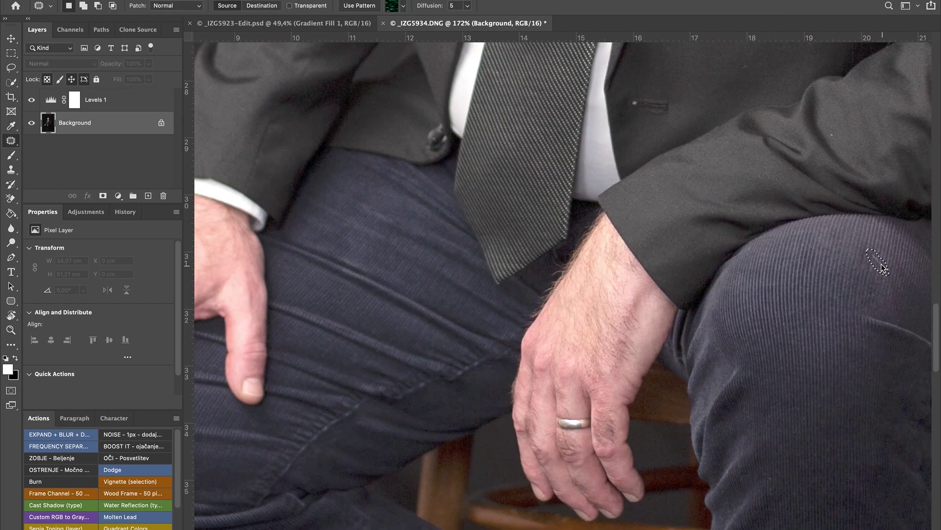
key(ctrl+d)
Outline a mark on the jacket sleeve for patching.
scroll(836, 147, up, 3)
scroll(834, 167, up, 3)
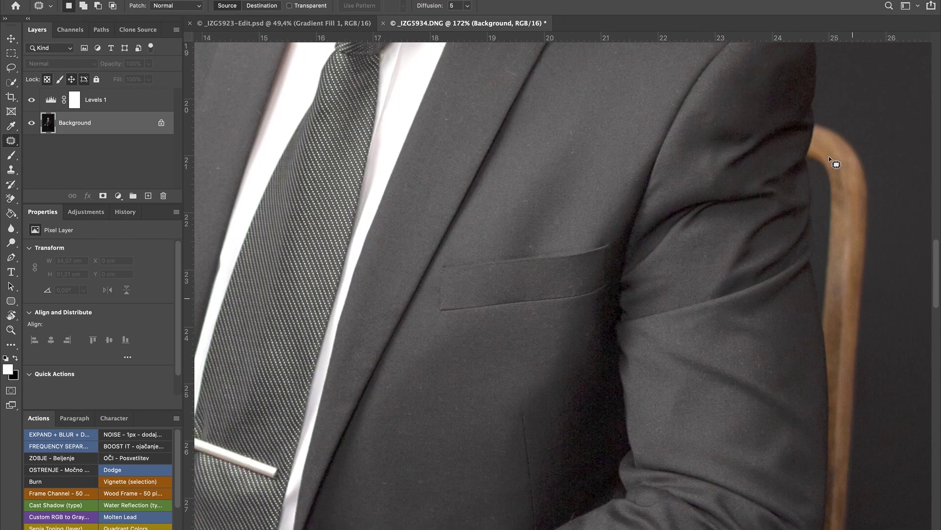
scroll(603, 311, up, 3)
scroll(424, 218, up, 3)
scroll(489, 325, down, 5)
scroll(489, 326, left, 2)
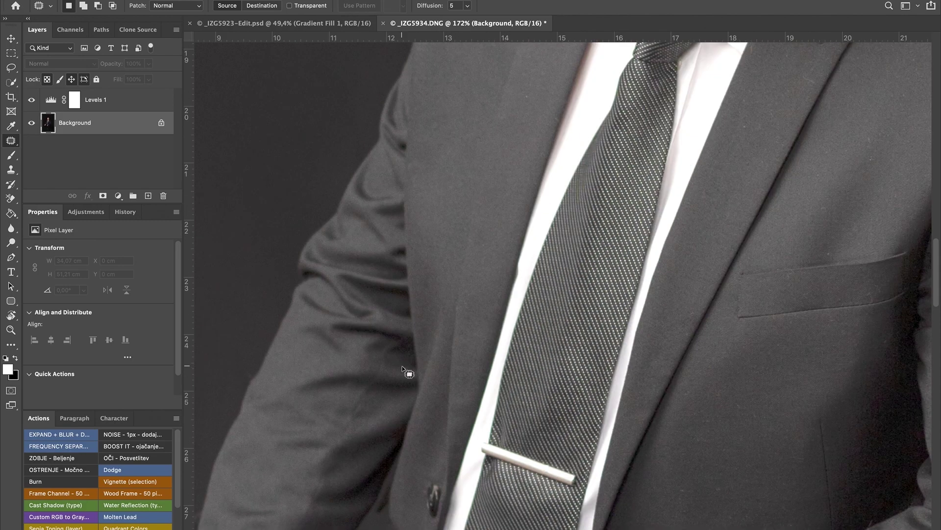
scroll(406, 374, down, 5)
drag(471, 219, 478, 228)
scroll(405, 388, up, 1)
scroll(411, 394, up, 10)
scroll(411, 394, right, 3)
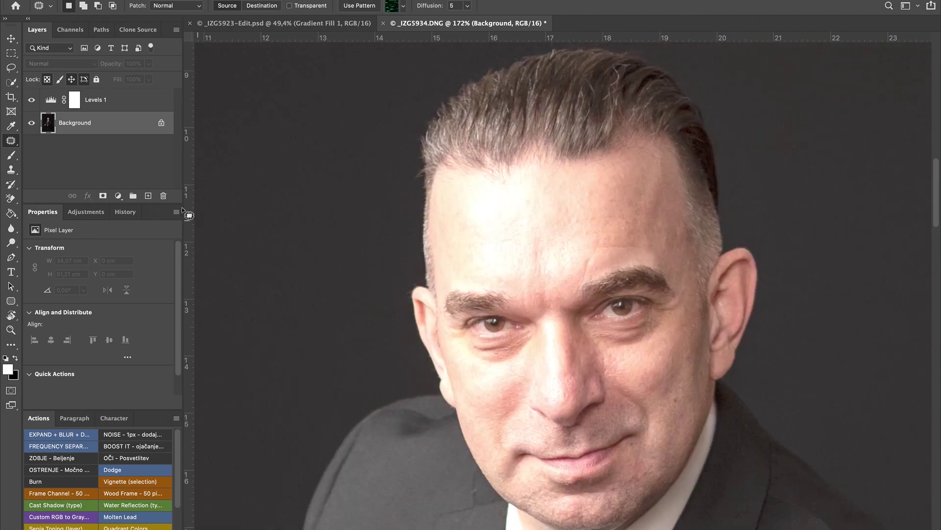
Delete the Levels 1 adjustment layer and duplicate the Background as Layer 1.
click(114, 105)
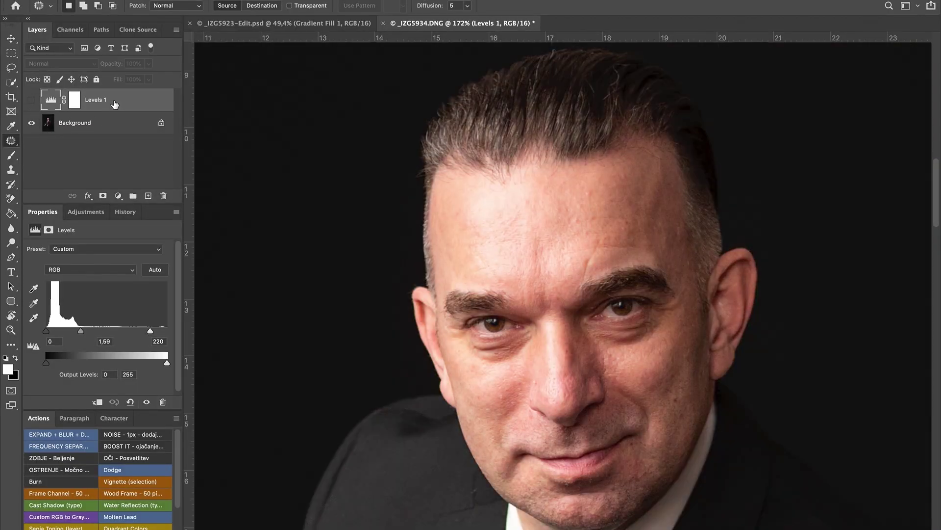
drag(114, 104, 163, 196)
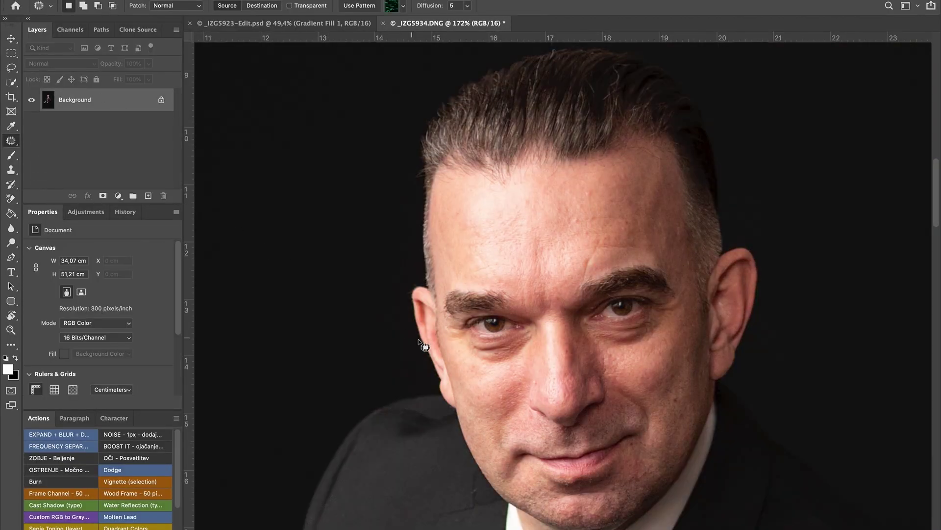
scroll(425, 346, down, 2)
scroll(432, 365, down, 2)
scroll(432, 365, down, 2)
scroll(434, 366, down, 1)
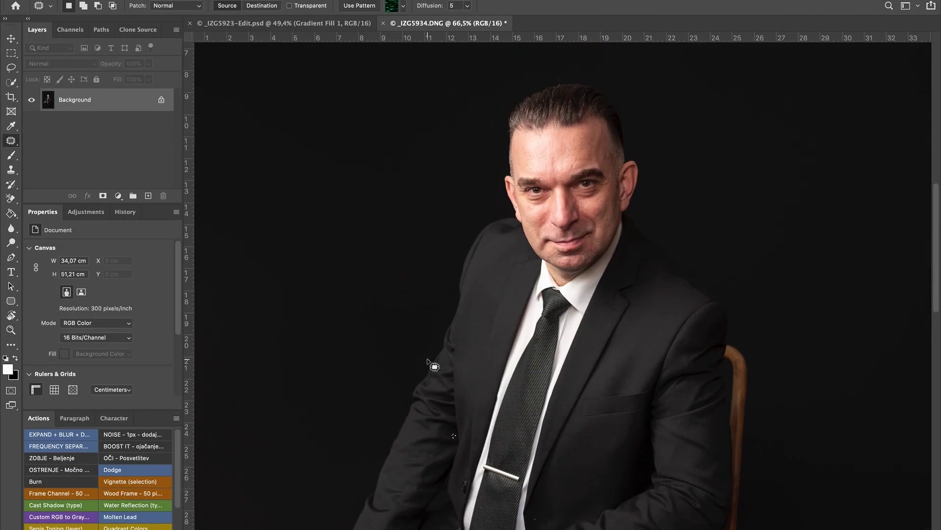
scroll(428, 360, down, 2)
scroll(427, 360, down, 2)
scroll(428, 361, down, 1)
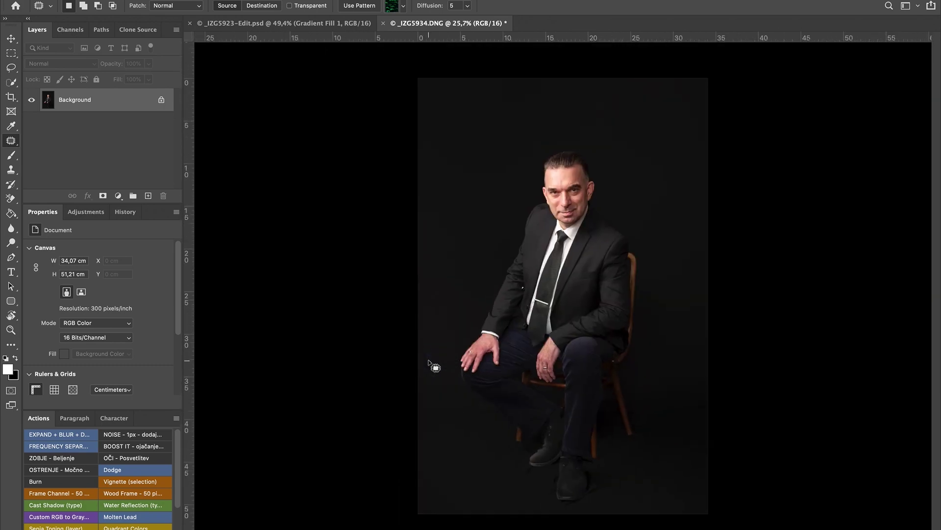
click(490, 281)
key(ctrl+j)
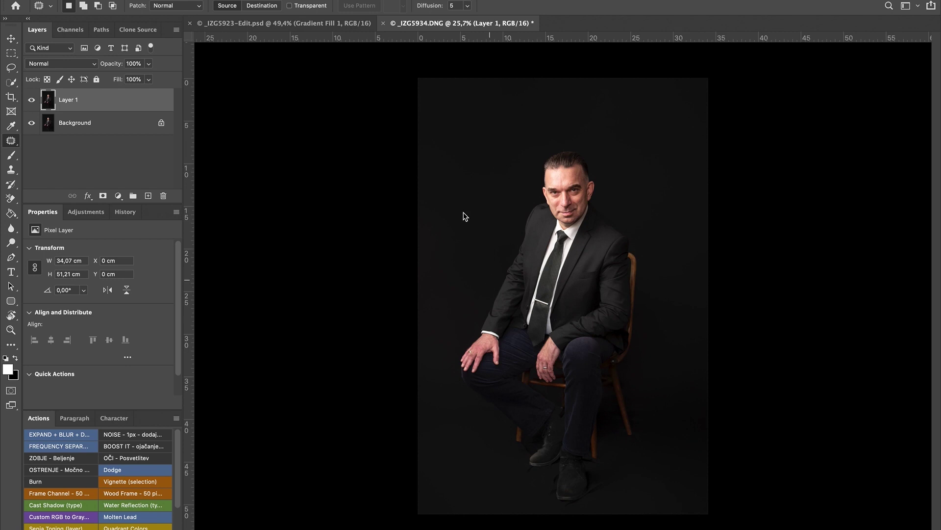
Apply Camera Raw: exposure +0,50, lower highlights, lifted shadows and whites, slightly deeper blacks.
key(ctrl+shift+a)
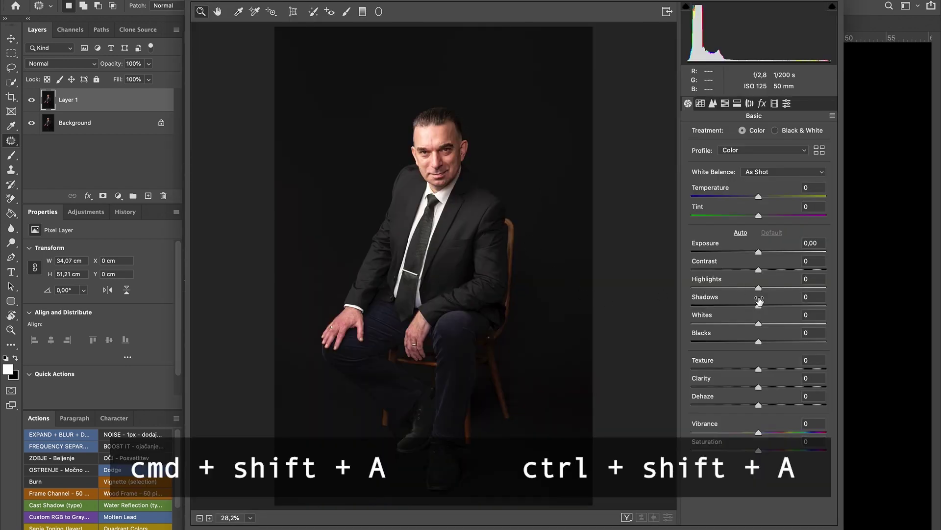
drag(759, 289, 745, 289)
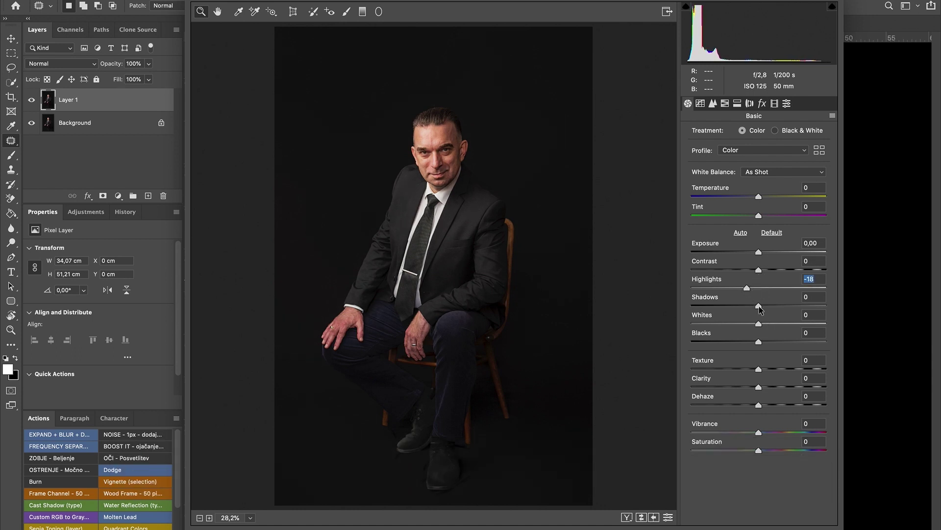
drag(759, 308, 769, 309)
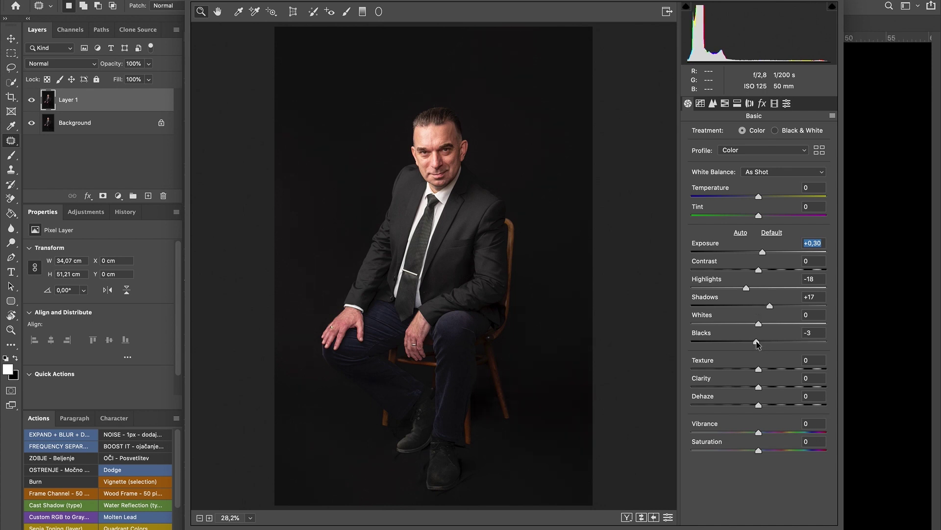
click(758, 342)
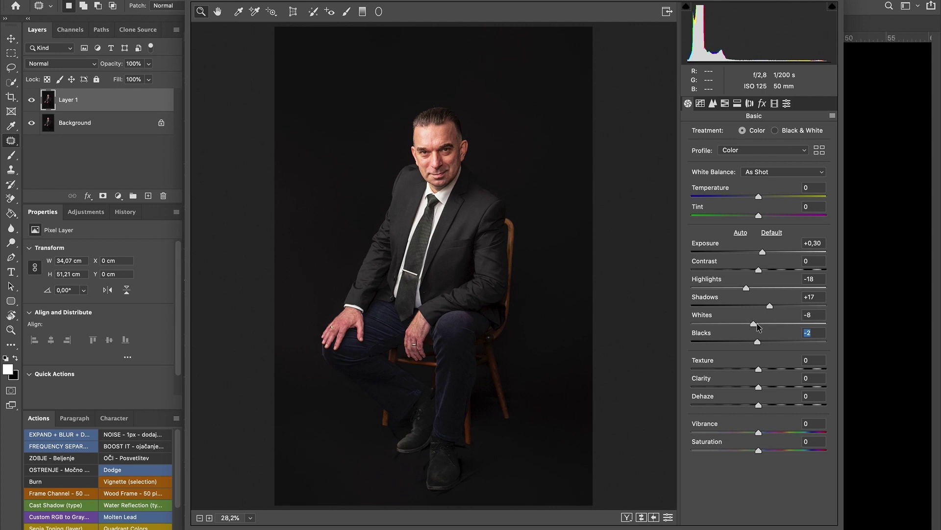
drag(778, 326, 780, 329)
mouse_move(747, 292)
mouse_down()
mouse_move(738, 292)
mouse_move(745, 295)
mouse_up()
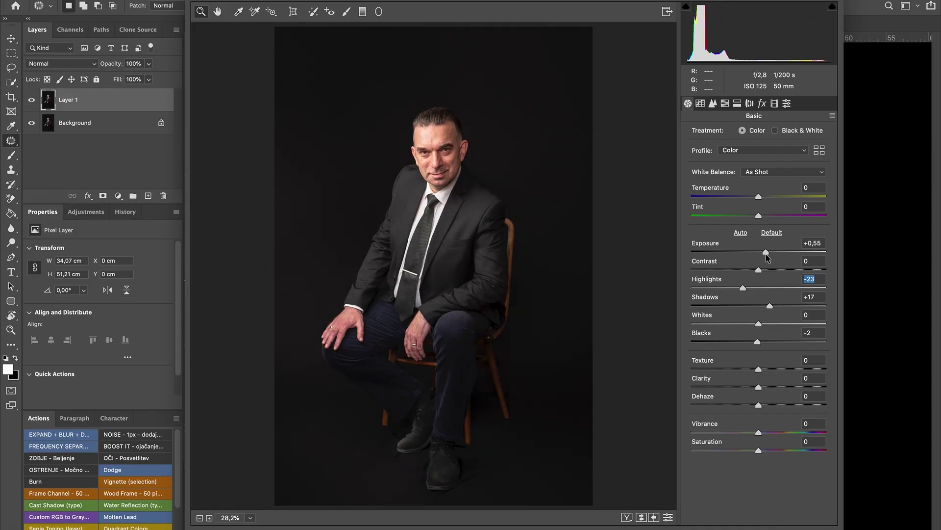
drag(766, 254, 765, 254)
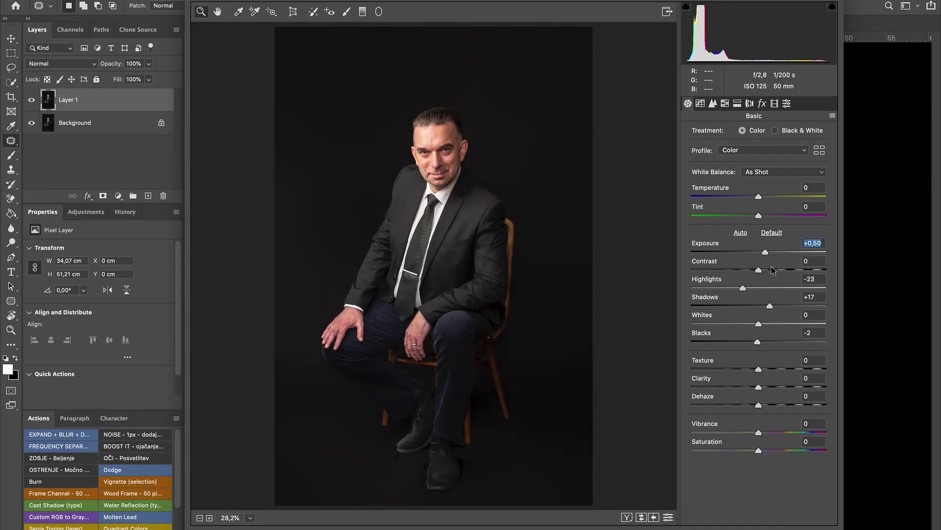
click(807, 523)
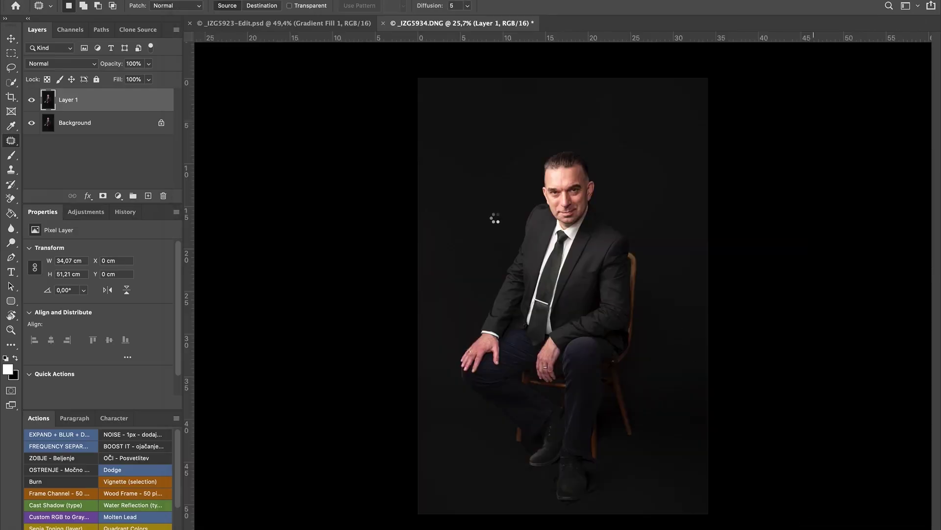
Compare the toned Layer 1 on and off, then remove it.
click(32, 101)
click(33, 101)
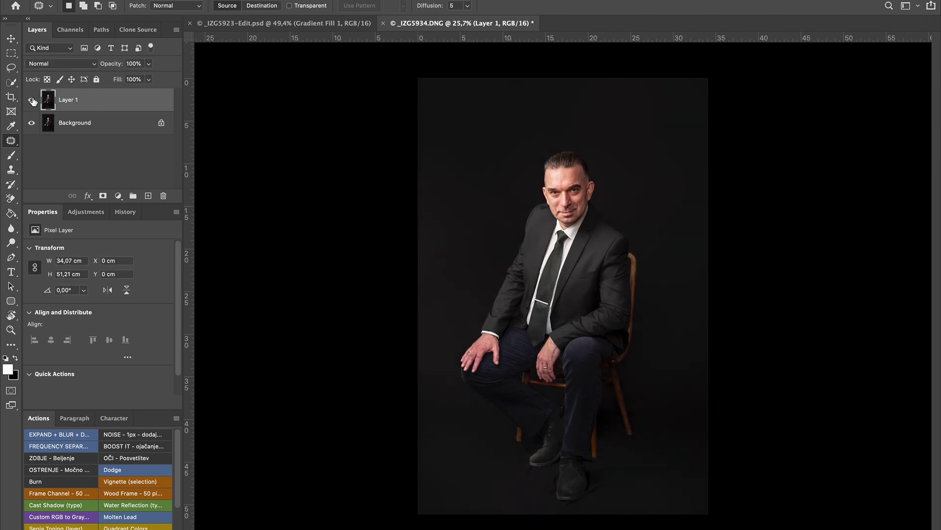
click(32, 101)
click(33, 100)
key(ctrl+e)
Patch the blemishes beside the nostril and on both sides of the nose.
scroll(548, 293, up, 2)
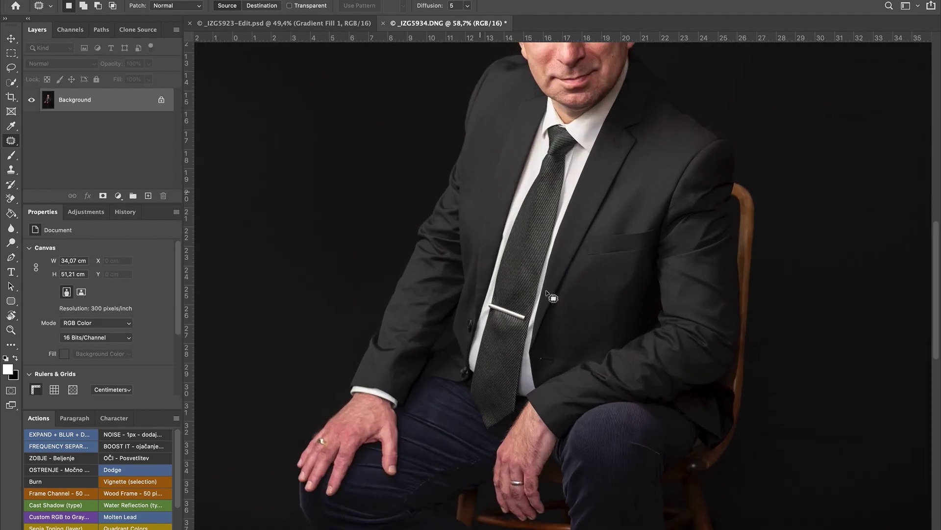
scroll(547, 293, up, 2)
scroll(547, 293, up, 1)
scroll(545, 291, up, 1)
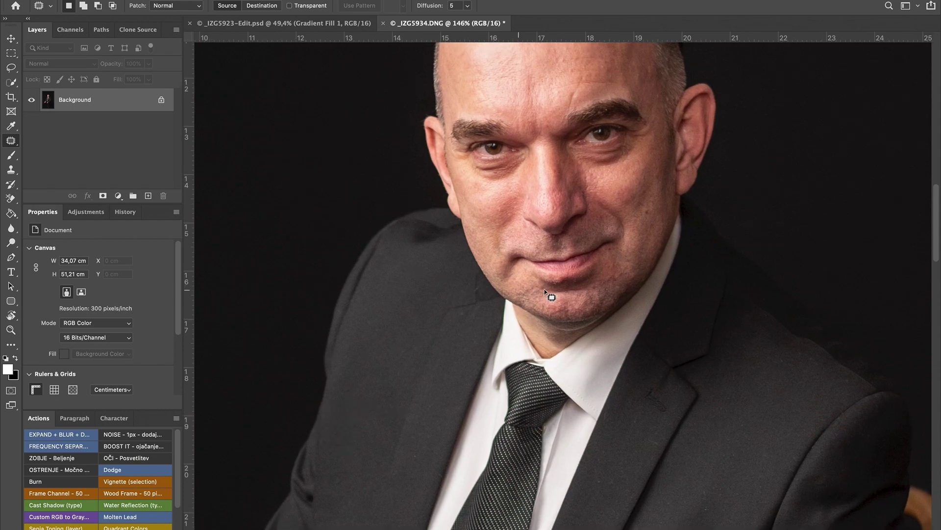
scroll(545, 289, up, 3)
scroll(544, 289, up, 2)
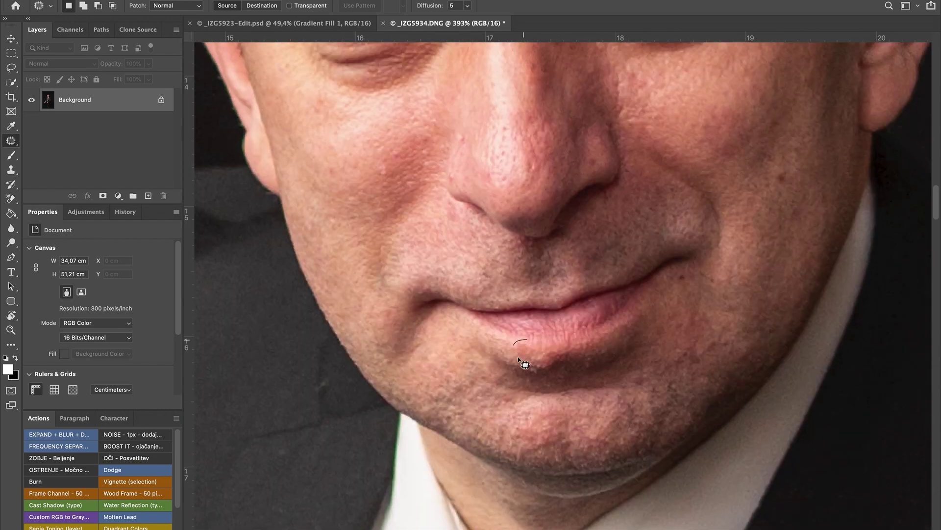
scroll(685, 360, down, 1)
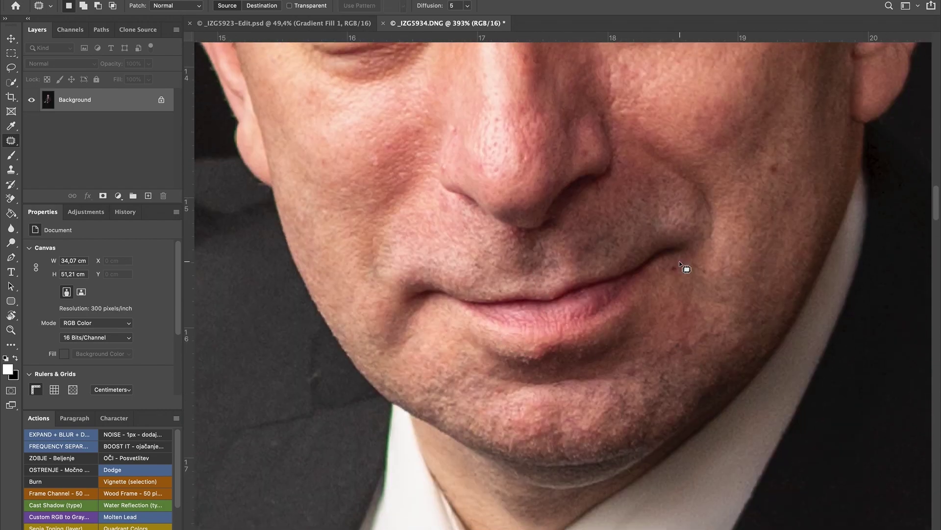
scroll(686, 280, up, 5)
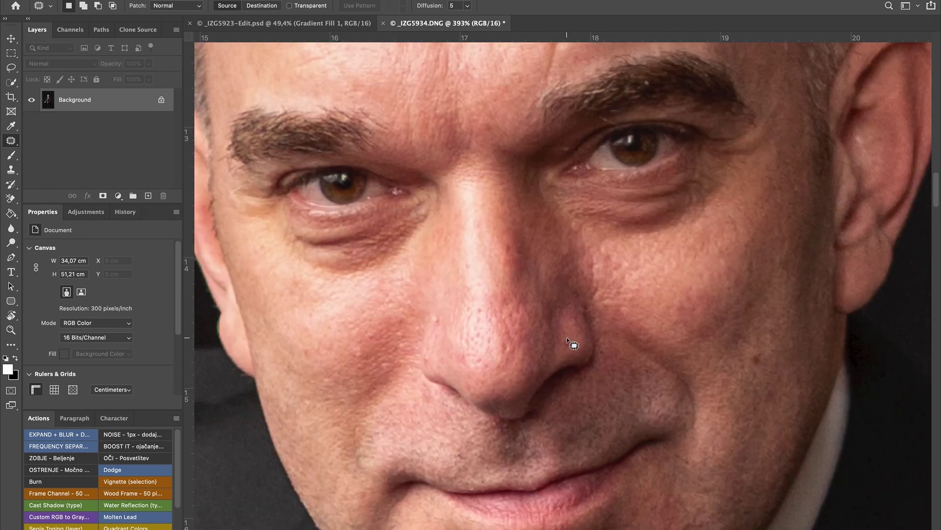
drag(576, 346, 569, 351)
drag(444, 322, 432, 362)
scroll(427, 402, up, 1)
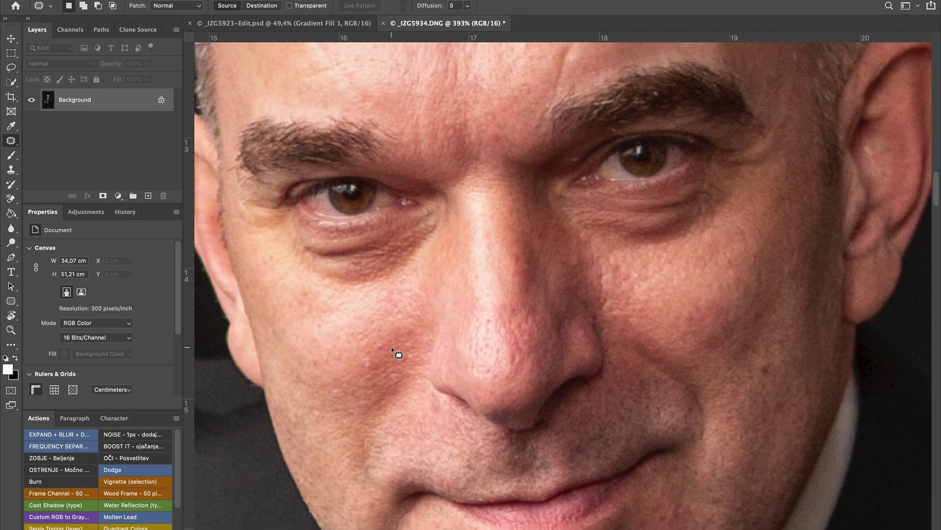
drag(382, 356, 395, 361)
scroll(437, 350, up, 5)
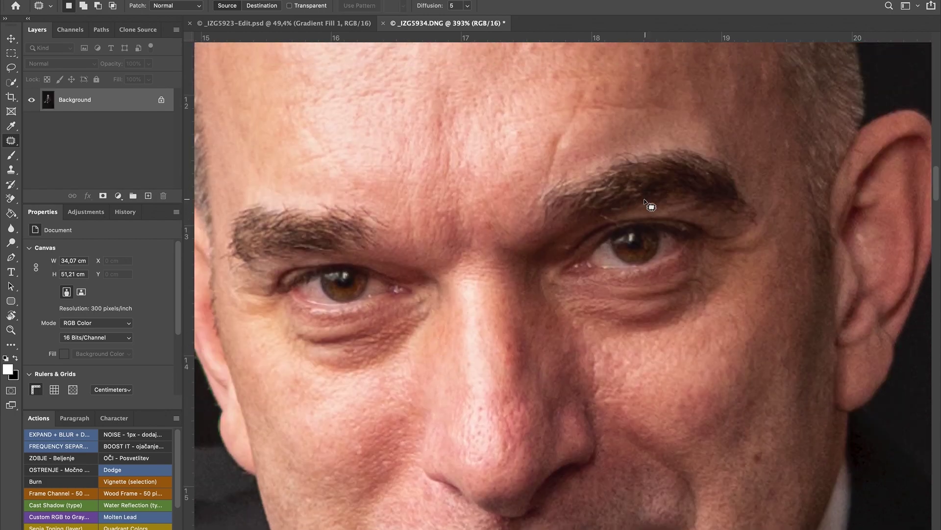
Remove the spot above the right eye with Content-Aware Fill.
drag(610, 218, 610, 219)
key(shift+BackSpace)
key(Return)
key(ctrl+d)
scroll(408, 360, down, 5)
scroll(725, 364, down, 5)
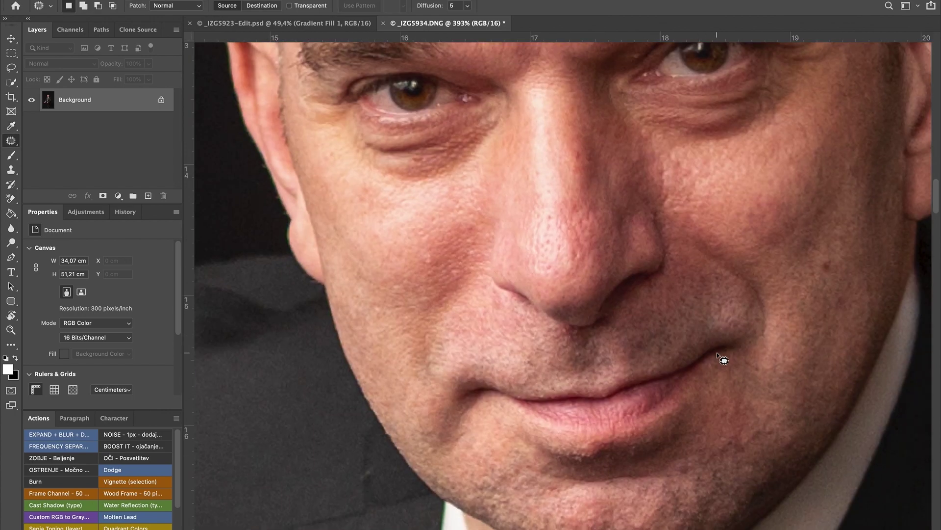
scroll(723, 362, up, 3)
scroll(724, 362, down, 3)
scroll(679, 240, up, 5)
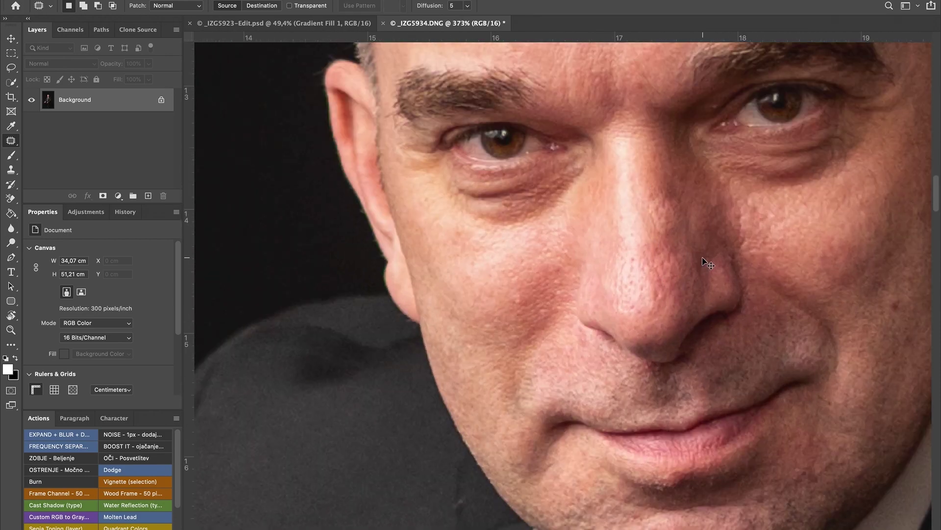
scroll(700, 278, down, 2)
scroll(700, 279, down, 3)
scroll(700, 279, down, 2)
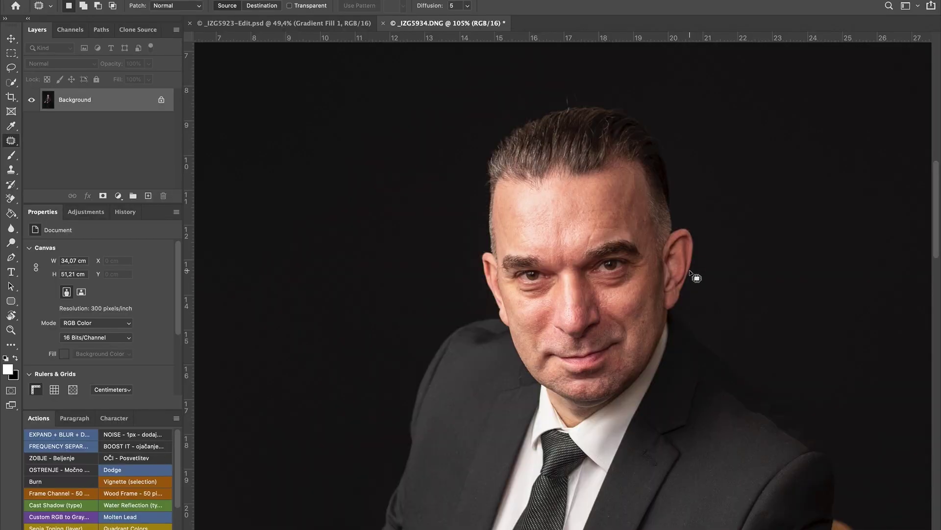
On a new empty layer, clone away stray hairs along the top of the hairline.
click(148, 196)
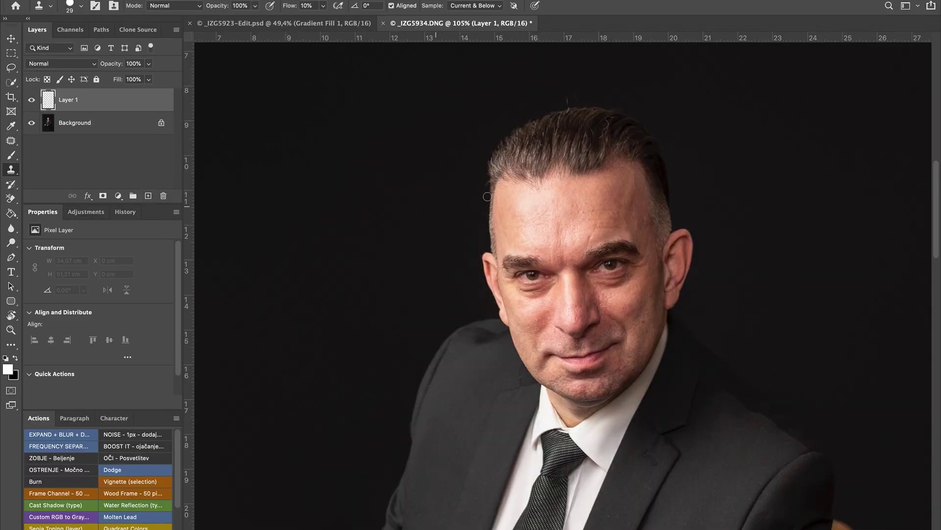
key(s)
scroll(617, 175, up, 2)
scroll(618, 175, up, 2)
scroll(617, 174, up, 2)
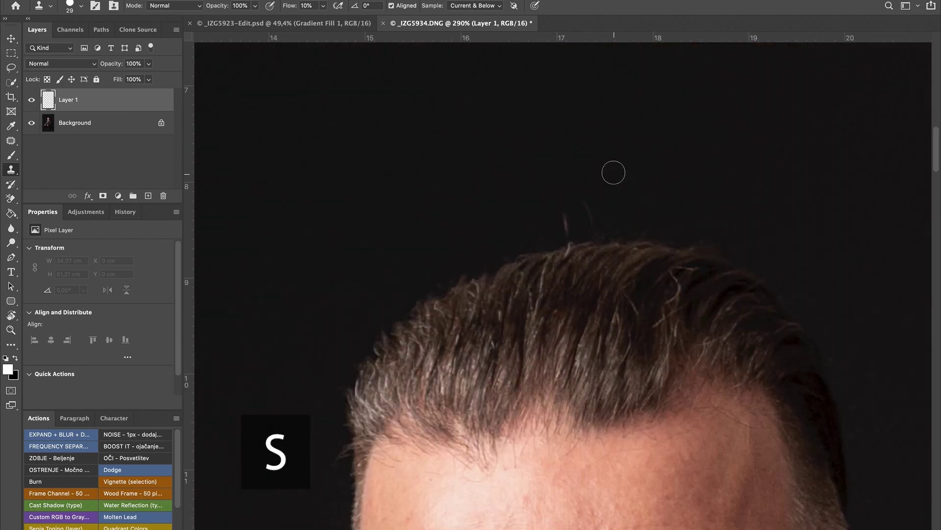
mouse_move(586, 181)
mouse_down()
mouse_move(572, 182)
mouse_move(590, 182)
mouse_up()
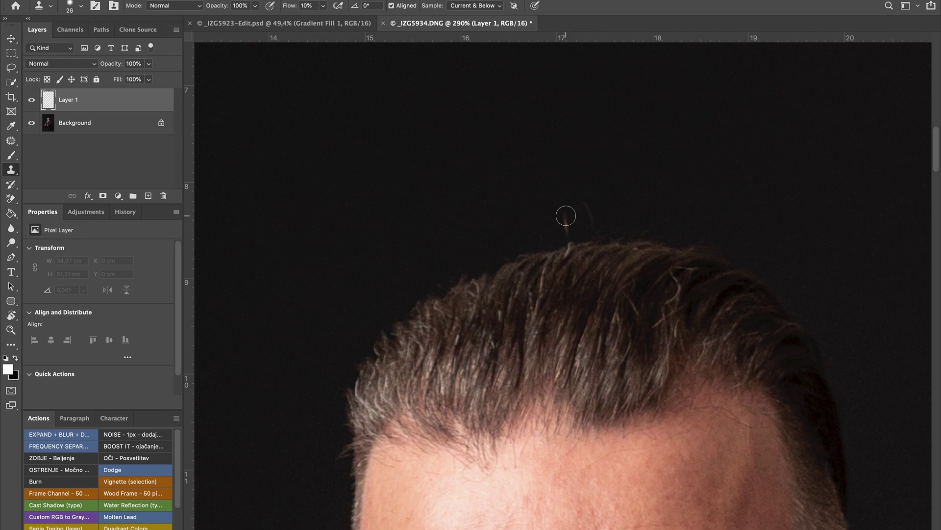
mouse_move(566, 216)
mouse_down()
mouse_move(565, 229)
mouse_move(582, 196)
mouse_move(593, 211)
mouse_move(582, 199)
mouse_up()
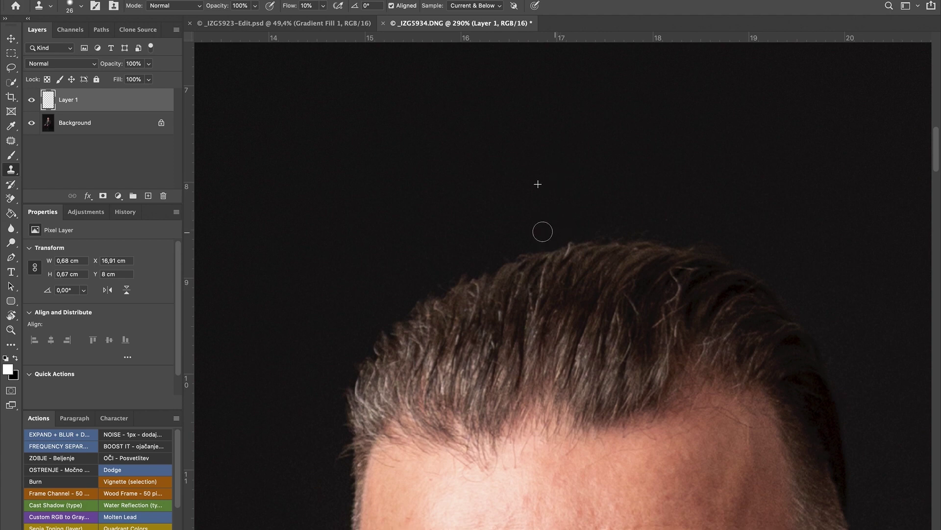
mouse_move(543, 231)
mouse_down()
mouse_move(534, 214)
mouse_move(501, 254)
mouse_move(437, 275)
mouse_move(387, 311)
mouse_move(326, 448)
mouse_move(332, 456)
mouse_move(313, 444)
mouse_move(339, 448)
mouse_move(339, 464)
mouse_move(333, 394)
mouse_up()
mouse_move(736, 222)
mouse_down()
mouse_move(715, 243)
mouse_move(694, 237)
mouse_move(733, 242)
mouse_move(635, 219)
mouse_move(599, 225)
mouse_move(711, 237)
mouse_move(771, 266)
mouse_up()
drag(846, 361, 832, 340)
Resample clean hair and clone over the remaining strands to even the hairline.
scroll(828, 267, down, 2)
scroll(809, 252, down, 3)
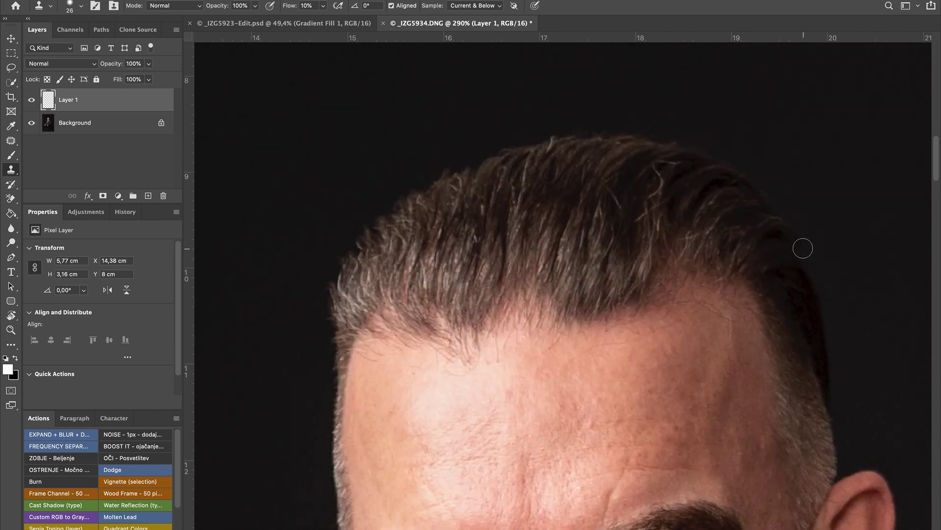
alt+click(678, 225)
drag(677, 245, 670, 265)
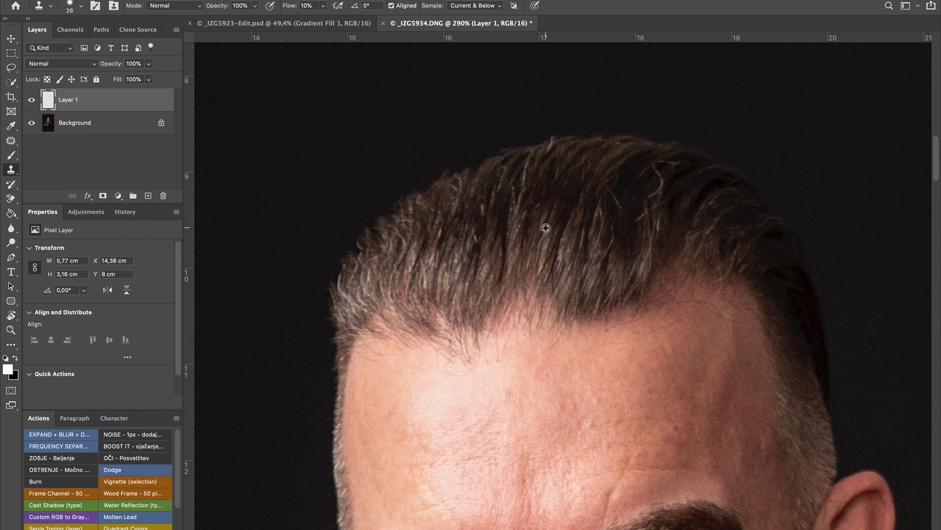
drag(519, 285, 495, 301)
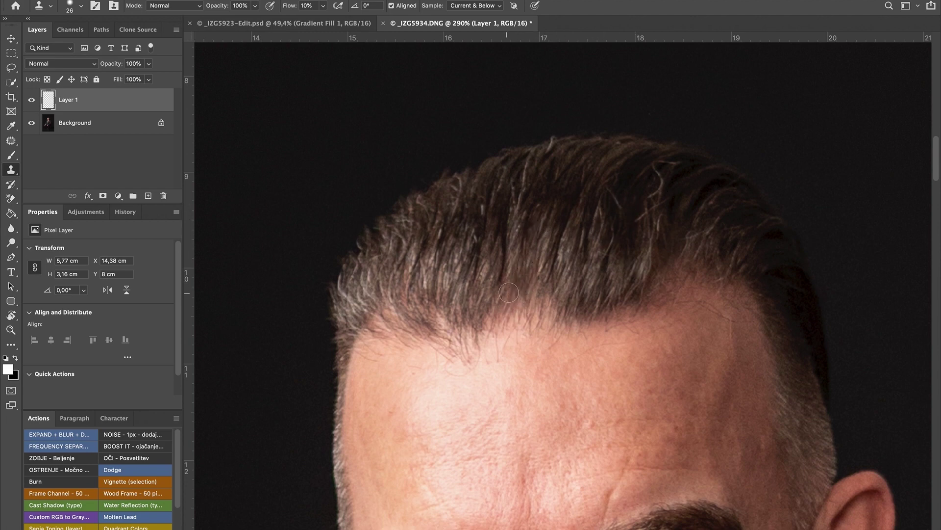
alt+click(529, 226)
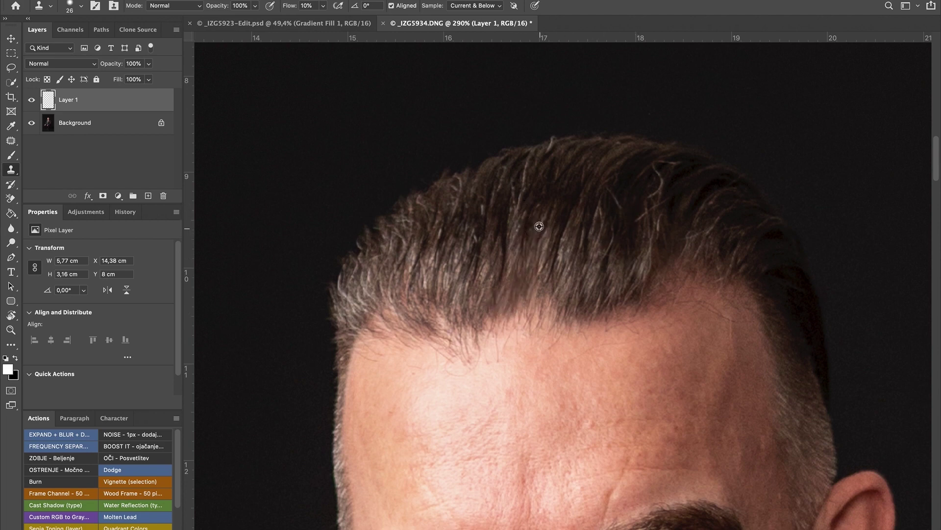
drag(532, 273, 553, 300)
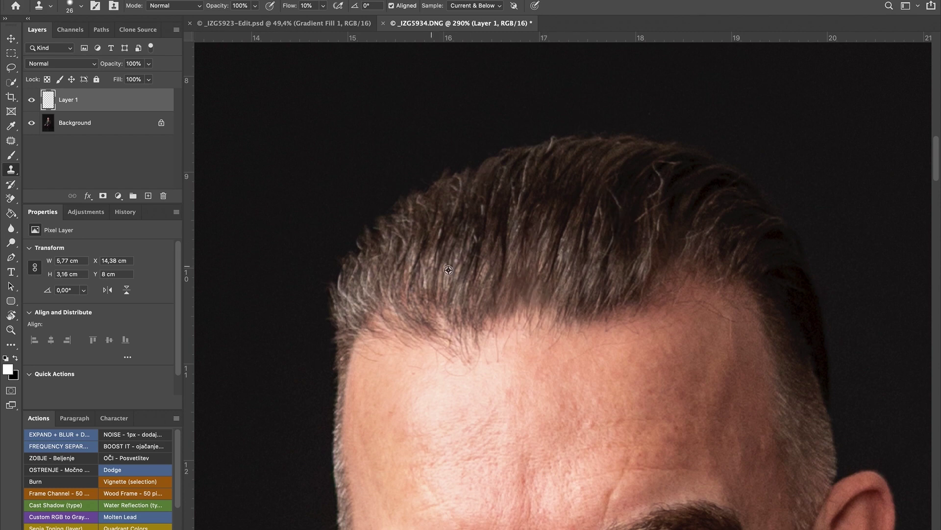
alt+click(433, 287)
mouse_move(448, 321)
mouse_down()
mouse_move(431, 284)
mouse_move(380, 321)
mouse_up()
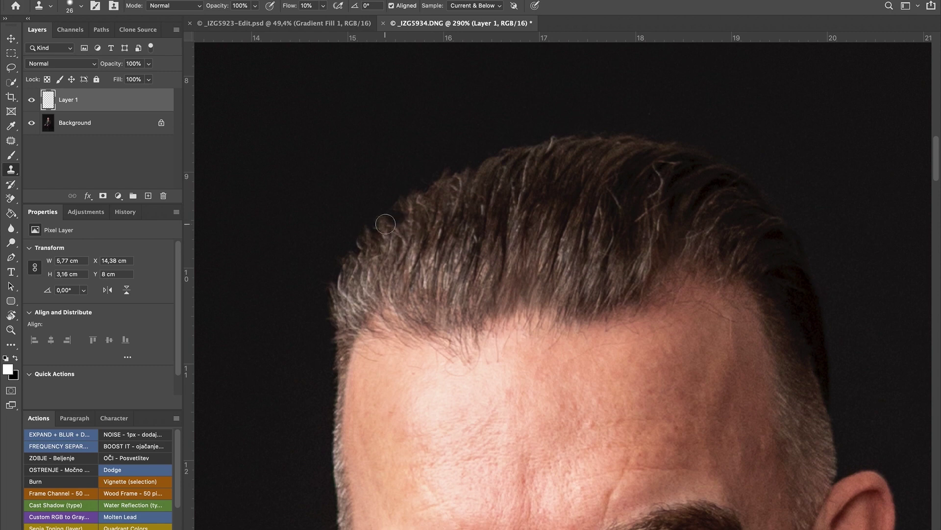
alt+click(713, 221)
drag(693, 268, 664, 285)
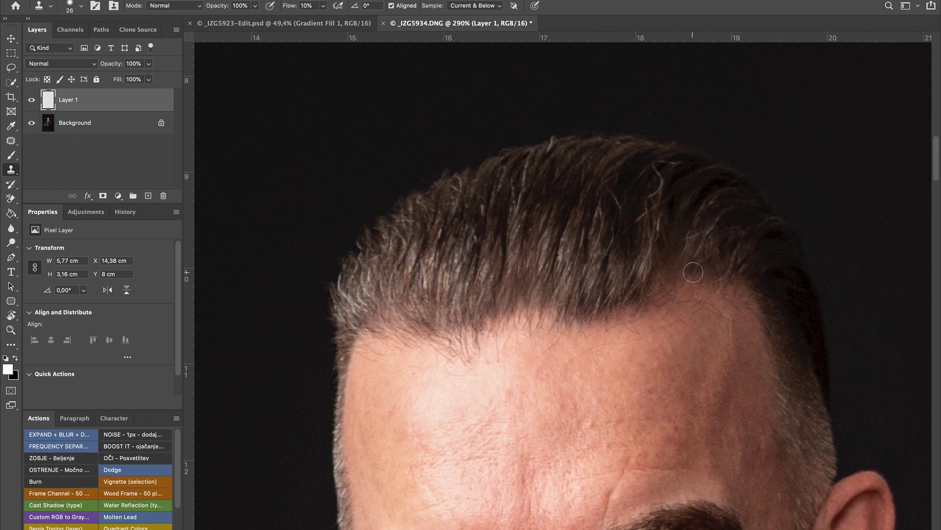
scroll(760, 211, down, 5)
scroll(758, 235, down, 5)
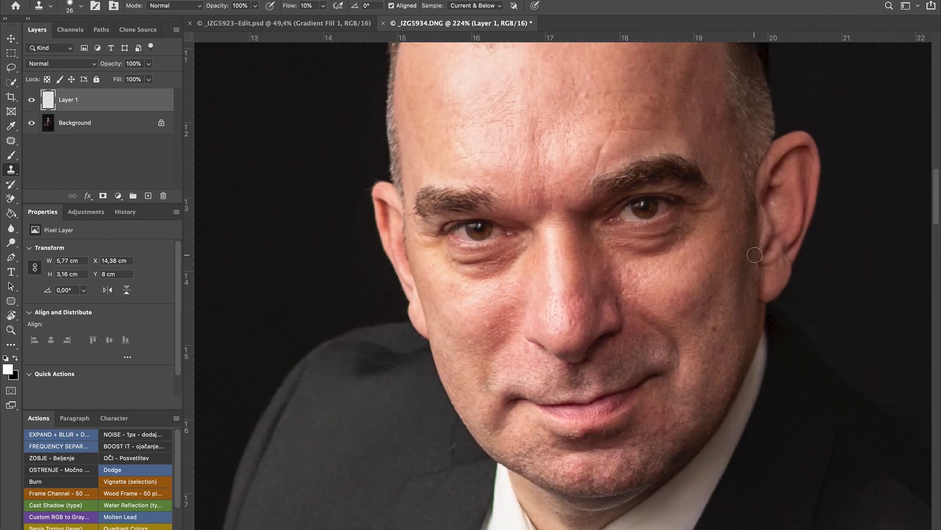
scroll(755, 255, down, 5)
scroll(750, 252, down, 3)
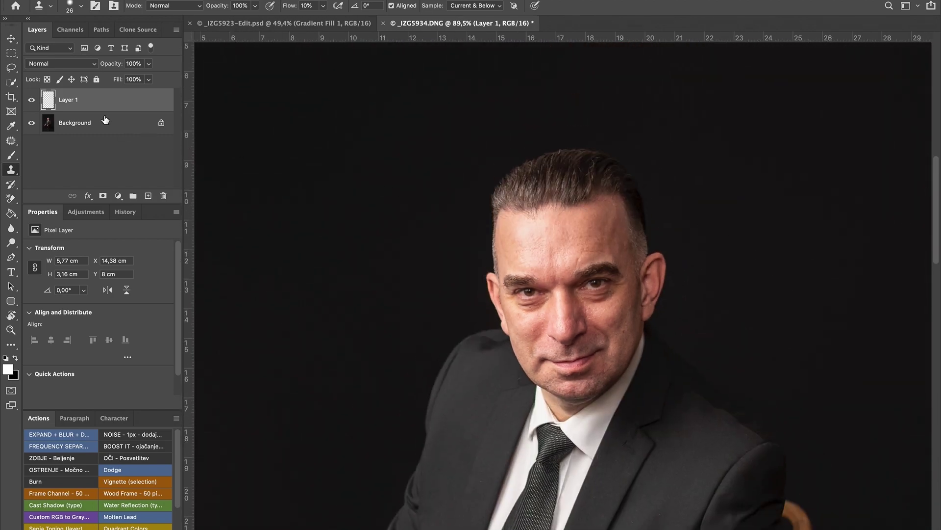
Compare the hairline retouch before and after, then merge it into the Background.
click(32, 100)
click(31, 106)
scroll(593, 203, up, 2)
scroll(592, 203, up, 3)
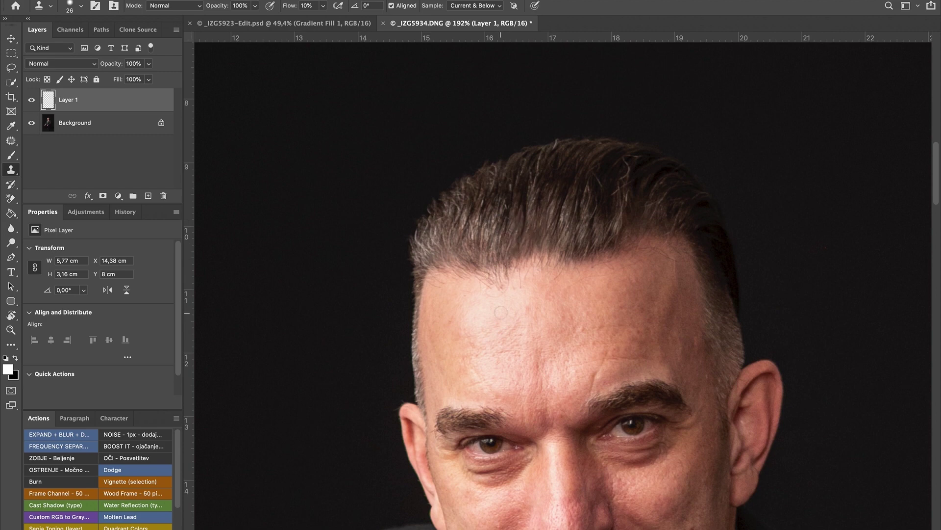
scroll(690, 232, down, 2)
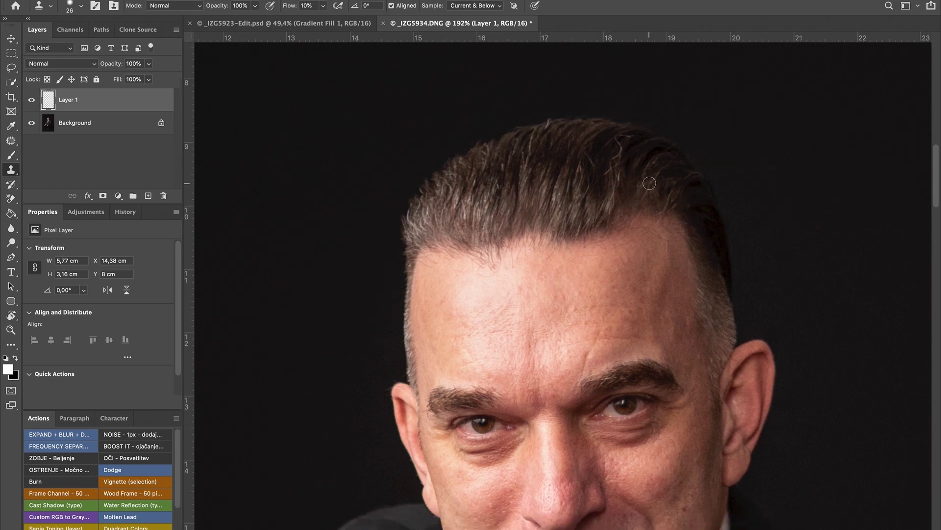
scroll(656, 194, down, 3)
scroll(658, 193, down, 3)
scroll(663, 196, down, 1)
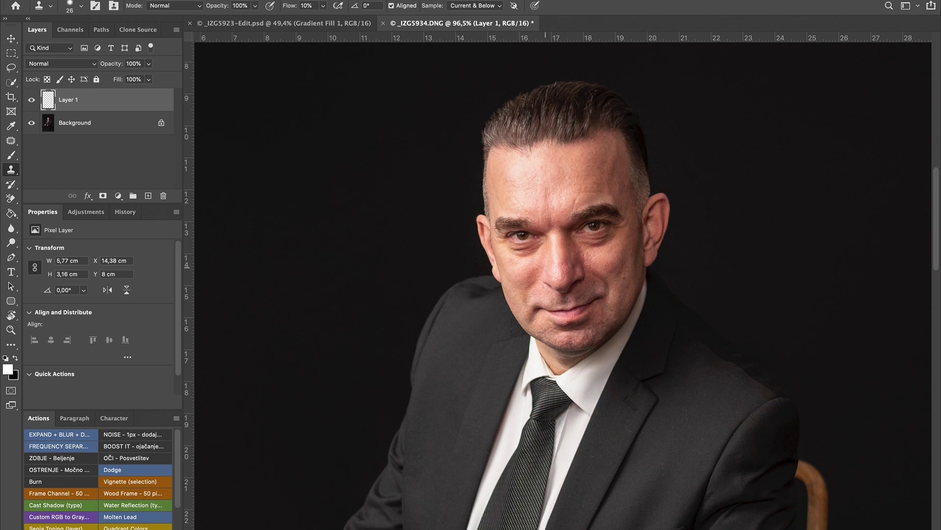
key(ctrl+e)
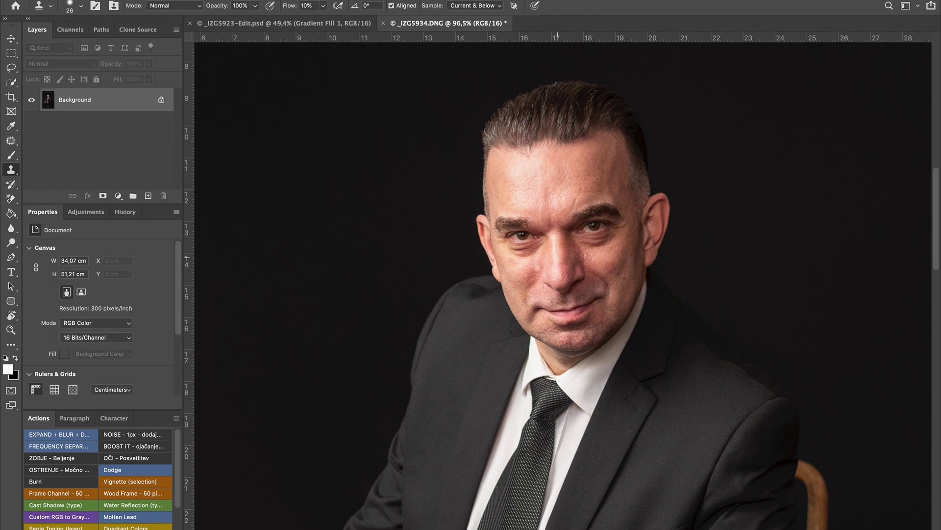
Add a fresh empty layer above the Background for colour fixes.
click(148, 196)
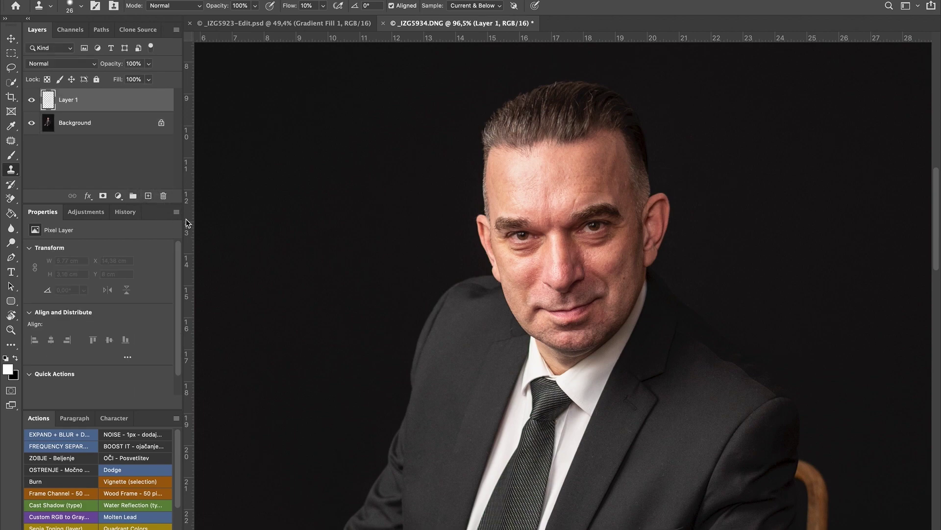
scroll(553, 189, up, 2)
scroll(553, 190, up, 2)
scroll(554, 192, up, 2)
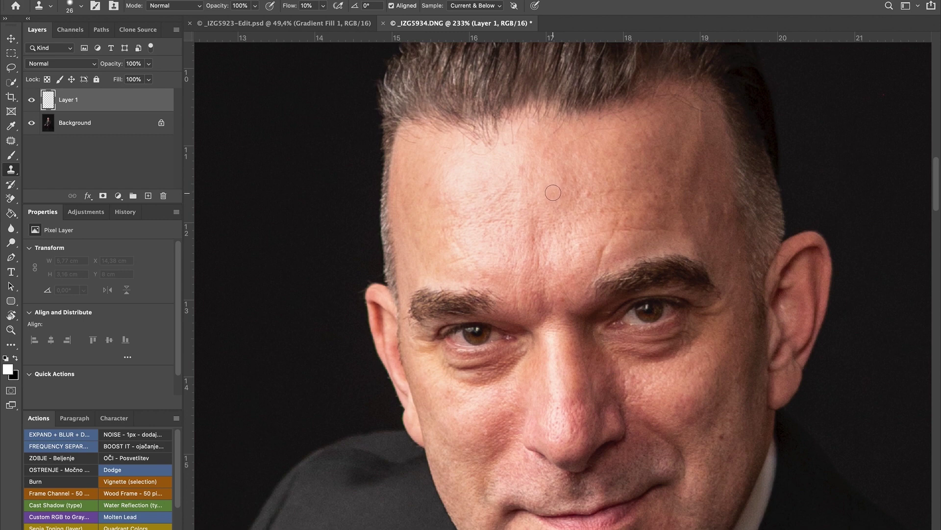
Sample a forehead skin tone and paint it over the forehead on a Hue-blended layer.
key(b)
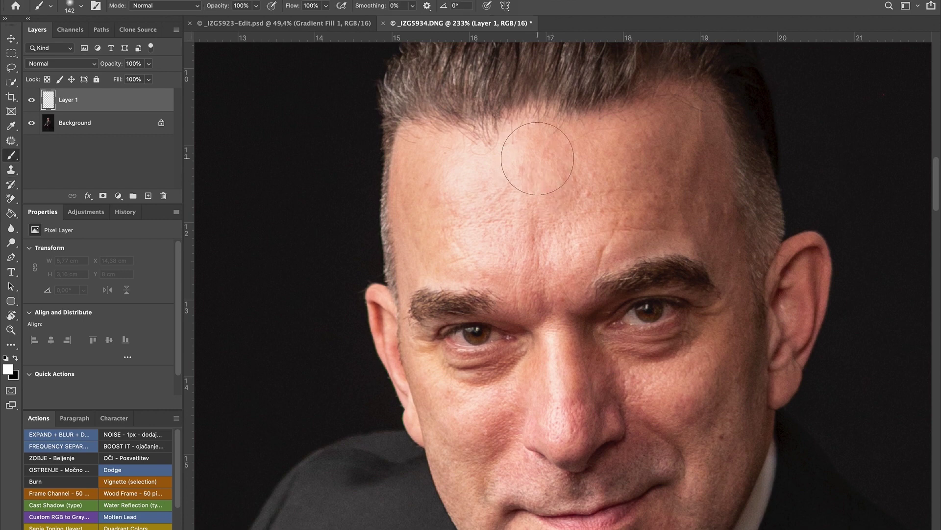
drag(551, 198, 495, 195)
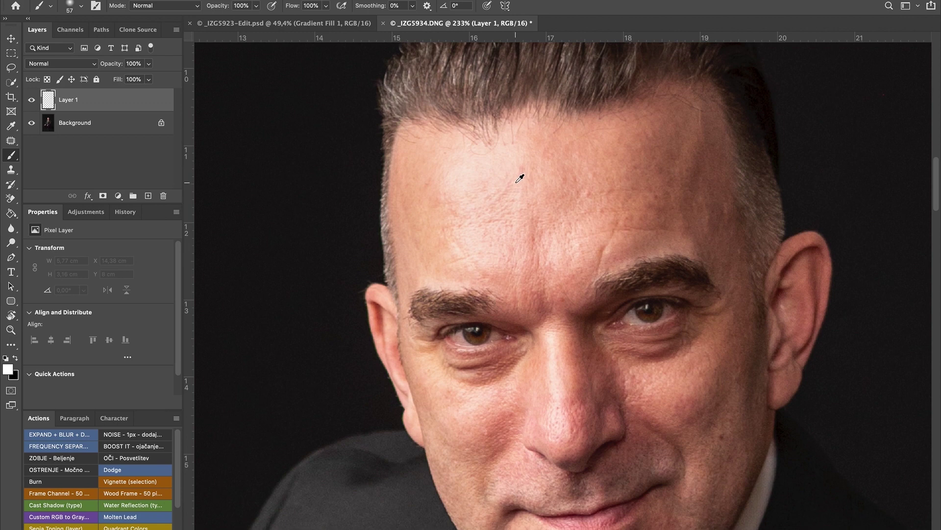
alt+click(533, 157)
click(75, 62)
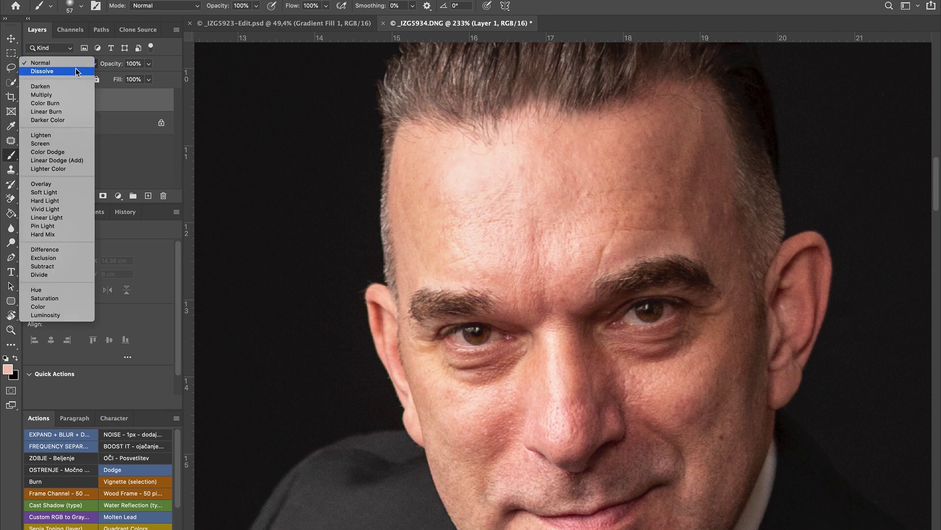
click(76, 289)
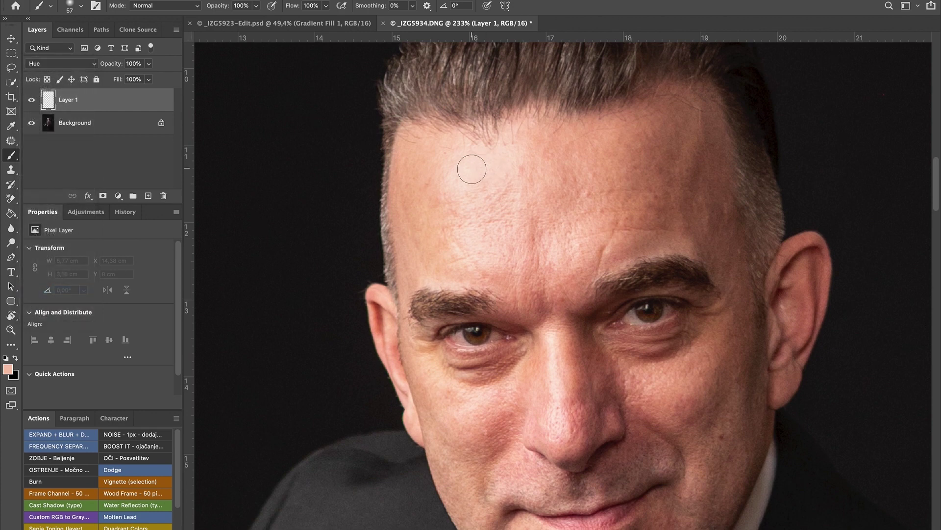
mouse_move(485, 175)
mouse_down()
mouse_move(479, 160)
mouse_move(472, 216)
mouse_move(563, 246)
mouse_up()
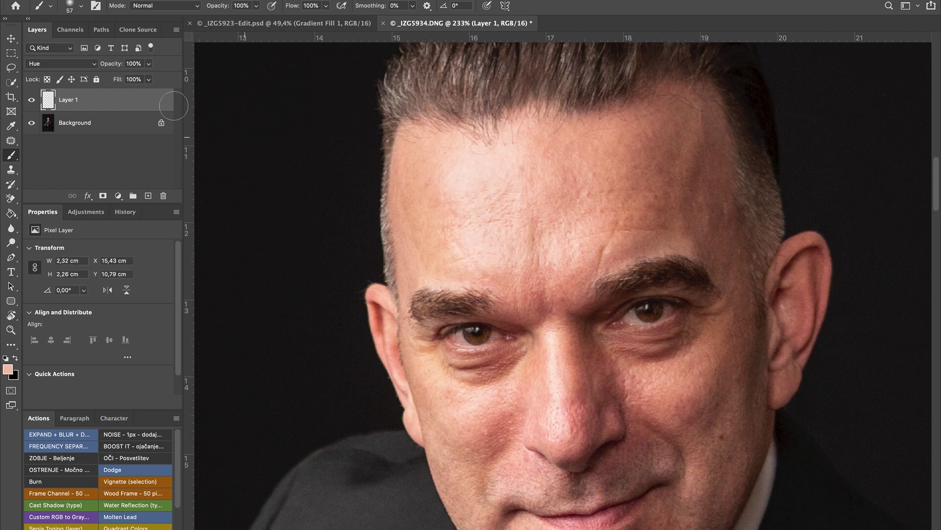
Switch the colour layer to Color blending at about 29% opacity and compare it on and off.
click(83, 64)
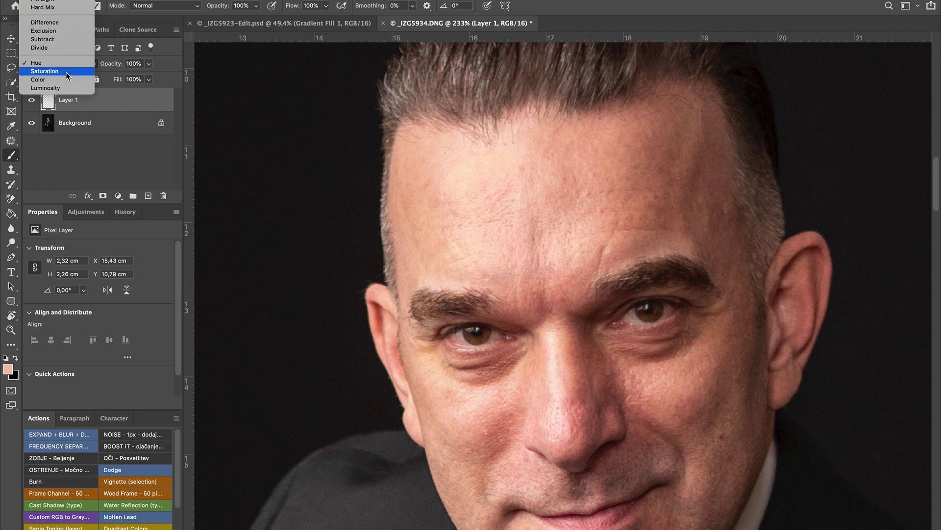
click(66, 79)
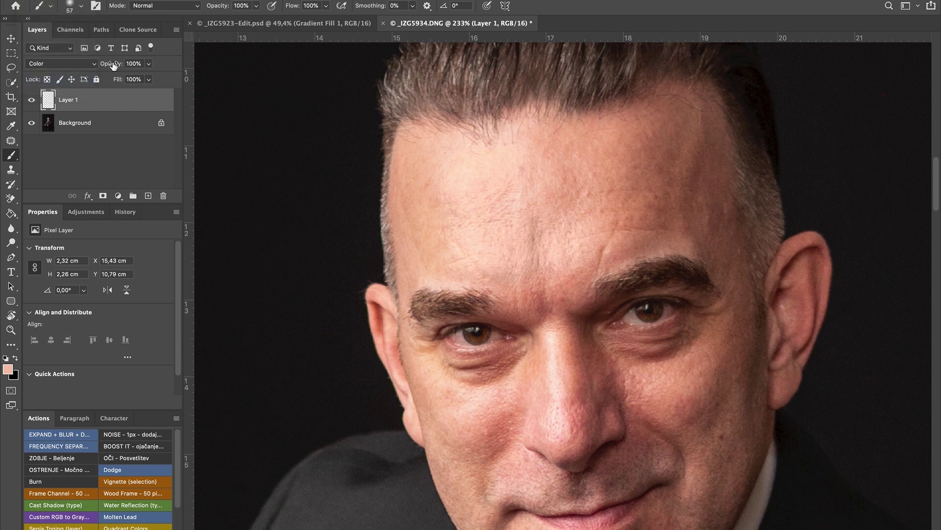
drag(113, 65, 103, 66)
click(33, 101)
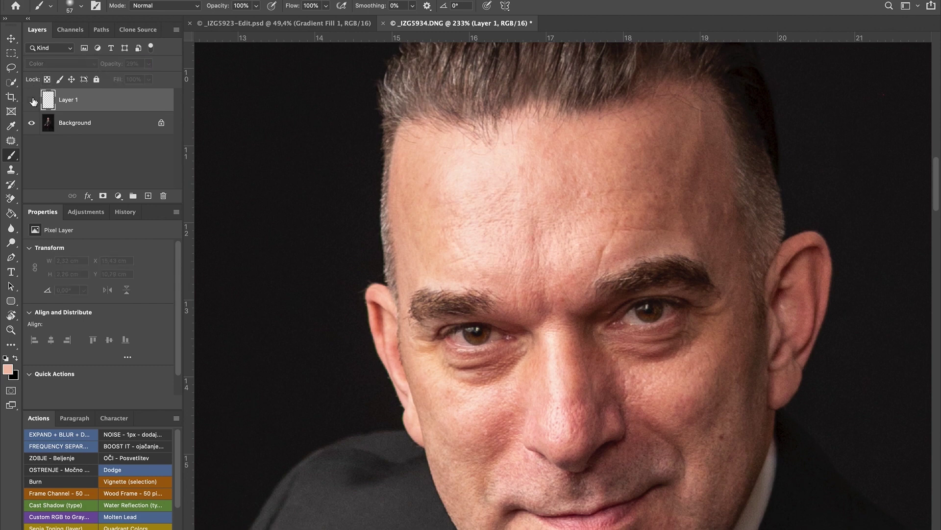
click(32, 101)
click(36, 102)
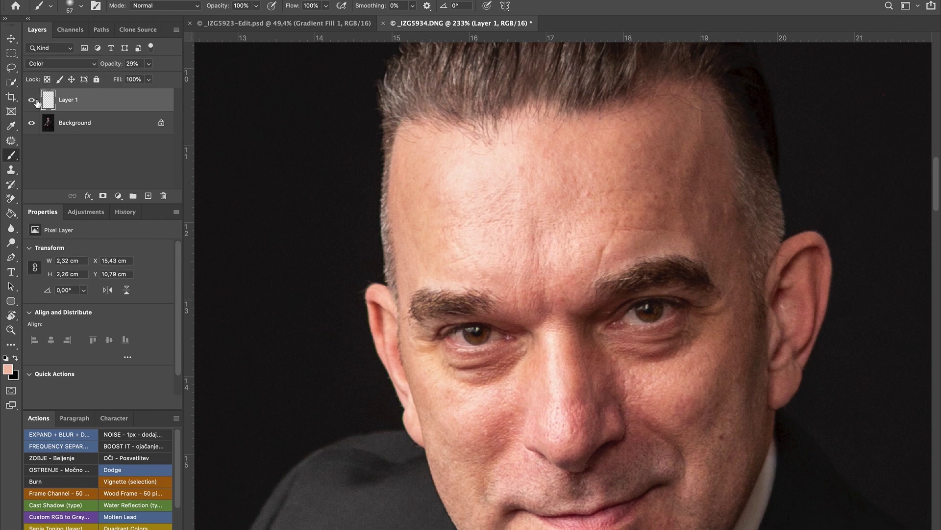
Even out the nose and under-eye skin with sampled pink and reddish tones using a smaller brush.
drag(568, 380, 555, 378)
alt+click(572, 378)
drag(551, 337, 551, 342)
alt+click(579, 433)
drag(559, 444, 551, 373)
scroll(591, 415, down, 5)
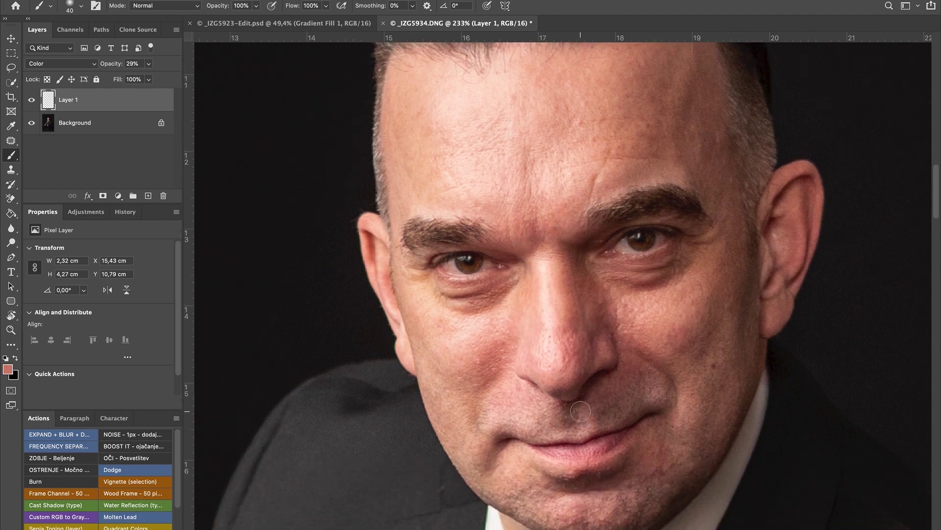
alt+click(472, 324)
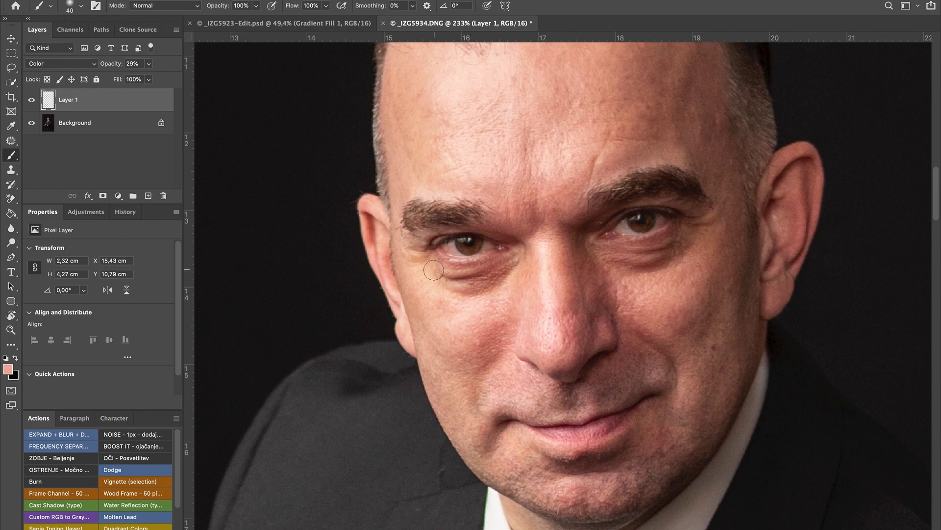
drag(438, 294, 437, 273)
Paint a faint forehead-sampled skin tone across the forehead and show the correction layer again.
scroll(637, 344, down, 2)
scroll(627, 341, down, 1)
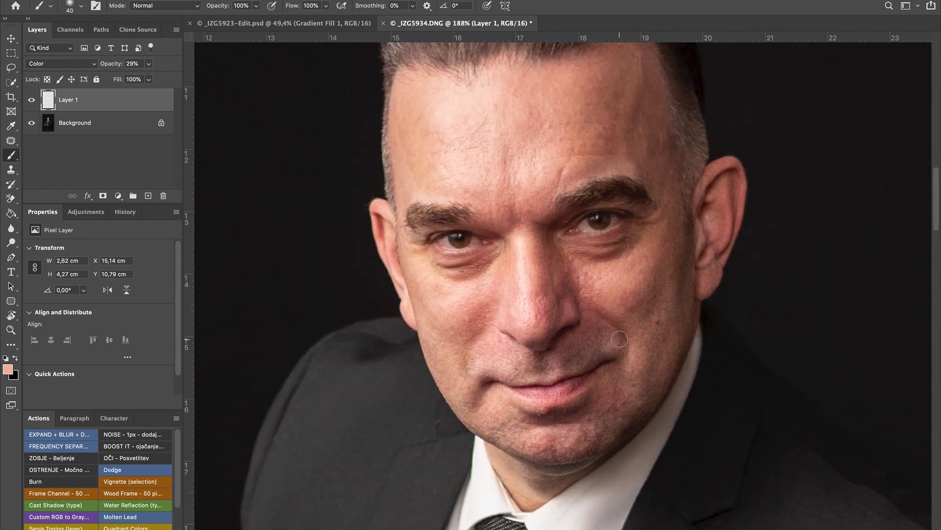
scroll(612, 337, down, 2)
scroll(617, 336, down, 2)
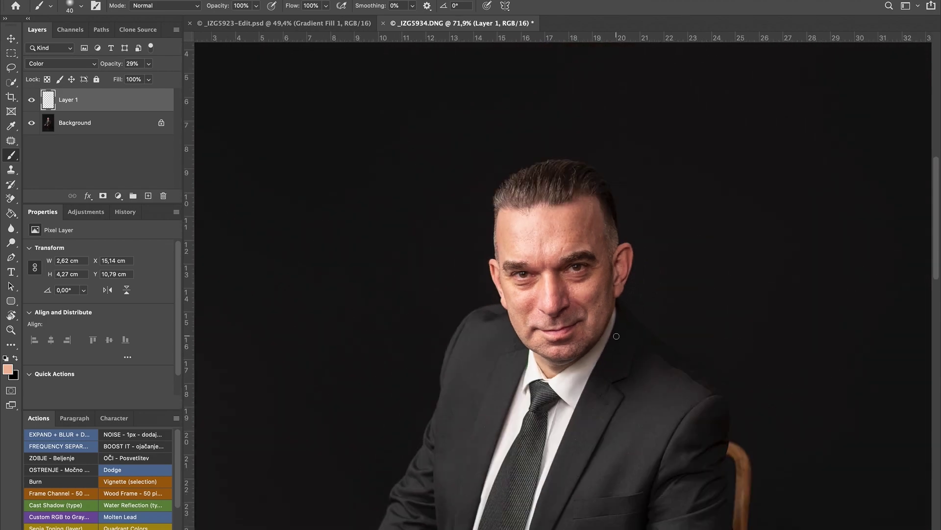
alt+click(566, 230)
scroll(543, 232, up, 5)
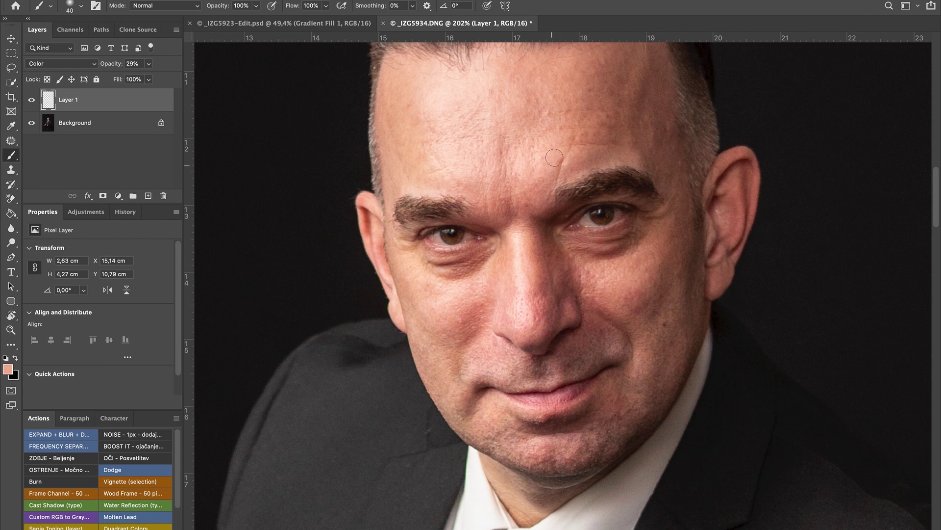
drag(557, 168, 396, 121)
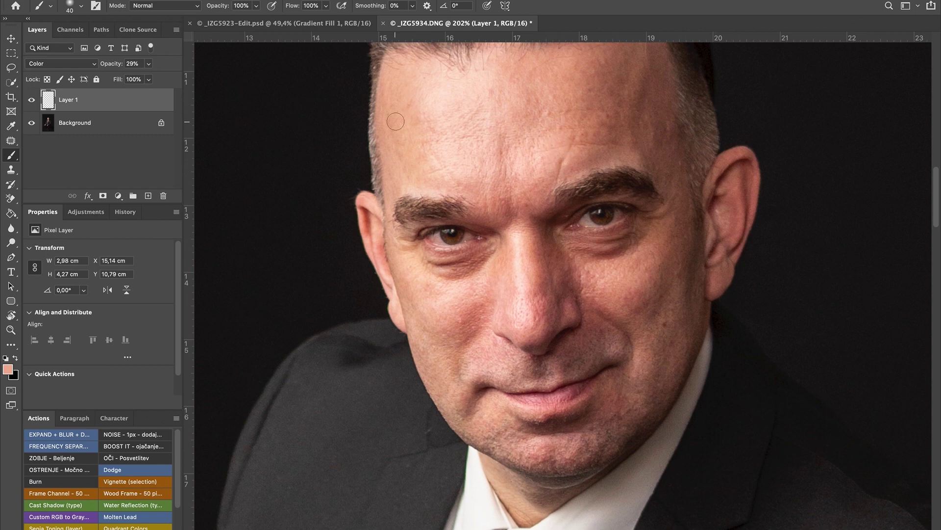
click(32, 101)
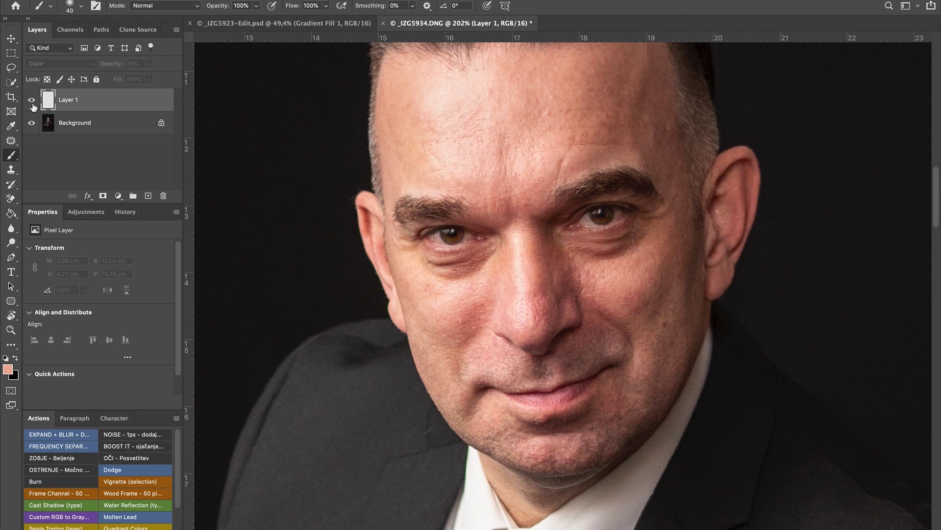
scroll(559, 267, down, 3)
scroll(554, 266, down, 2)
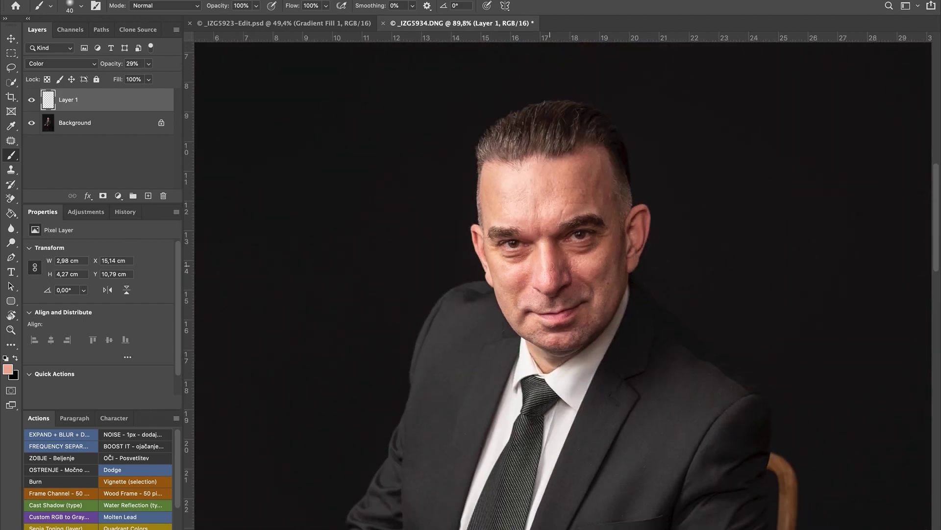
scroll(549, 265, down, 2)
scroll(546, 263, down, 2)
scroll(546, 264, down, 2)
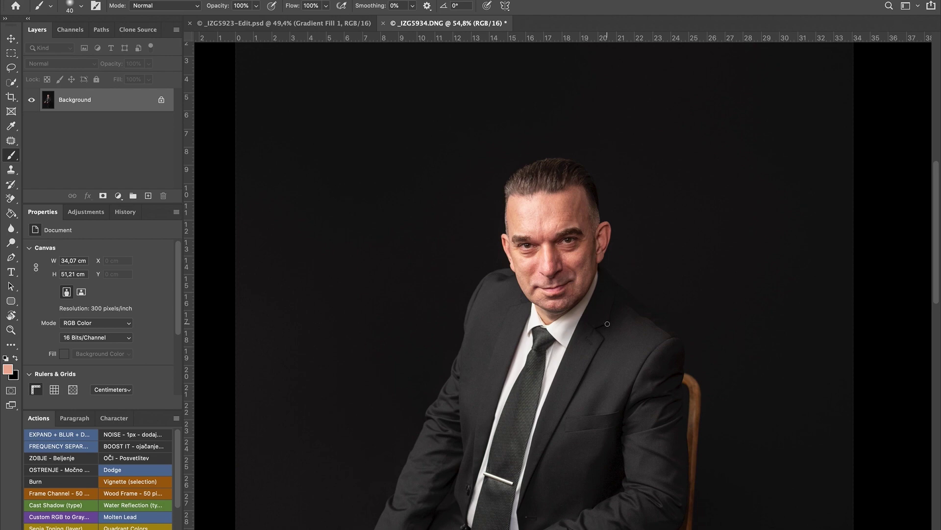
Duplicate the Background with Ctrl+J and open Liquify on the copy with Ctrl+Shift+X.
key(ctrl+j)
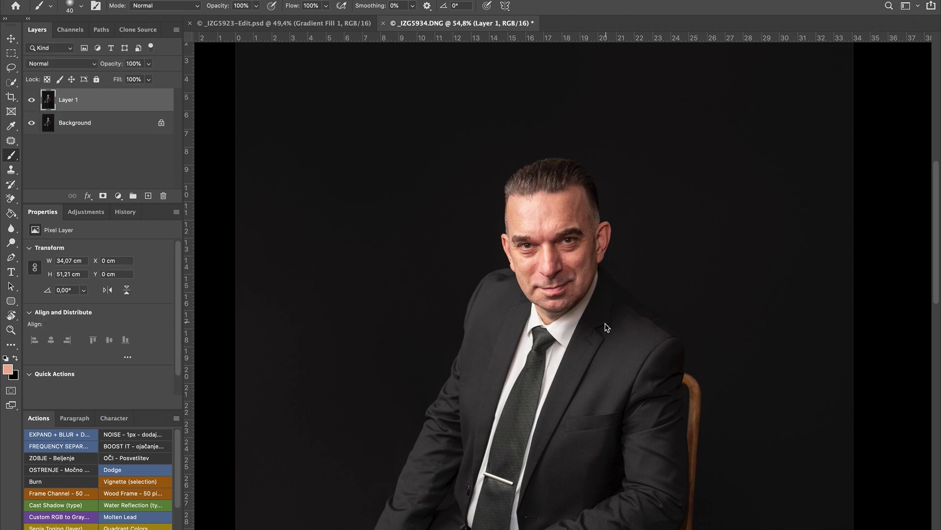
key(ctrl+shift+x)
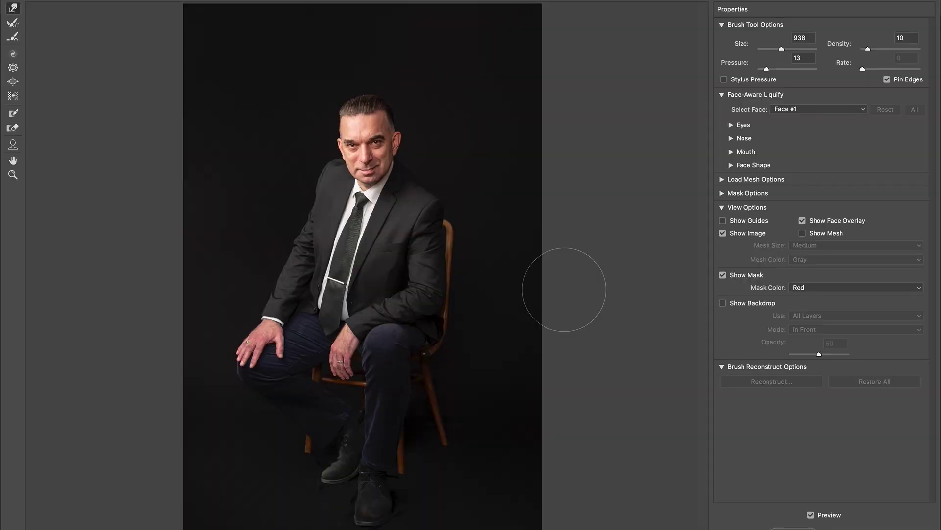
Zoom the Liquify preview in on the face and clear the freeze mask from the collar.
key(z)
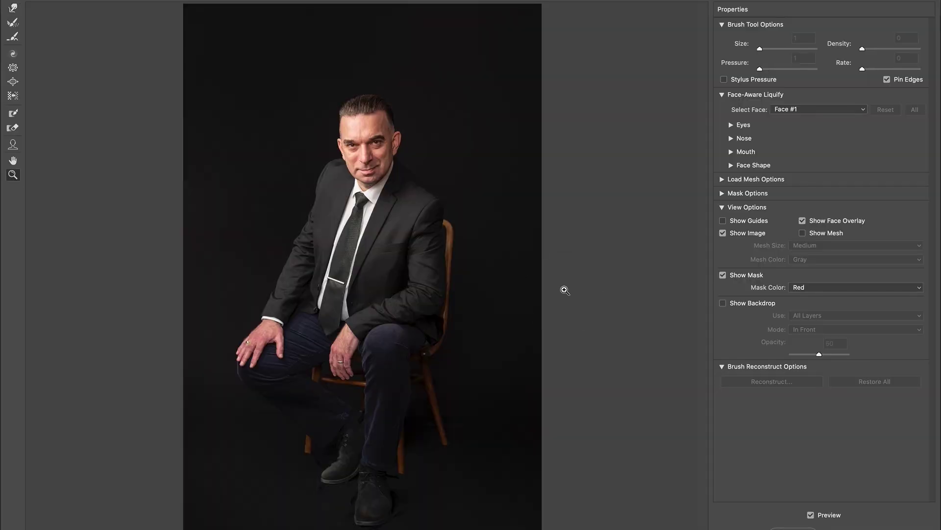
click(361, 219)
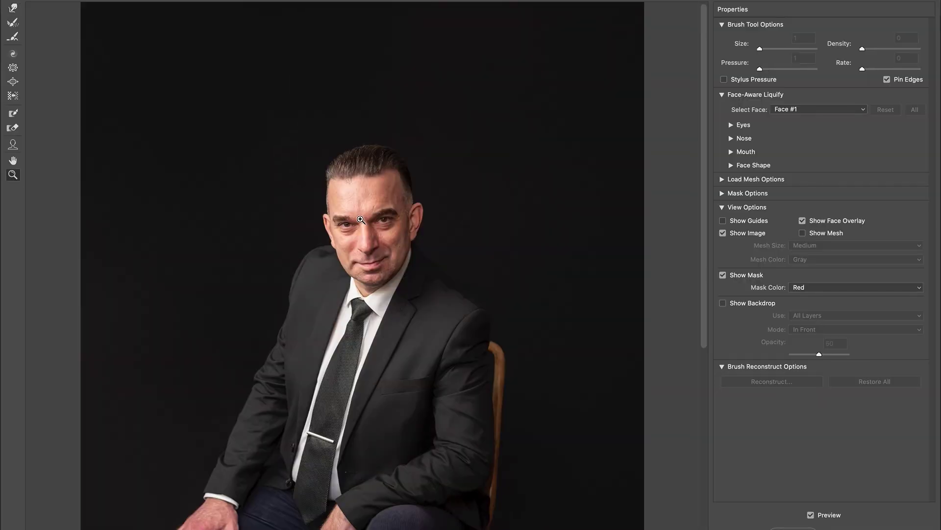
click(370, 314)
key(z)
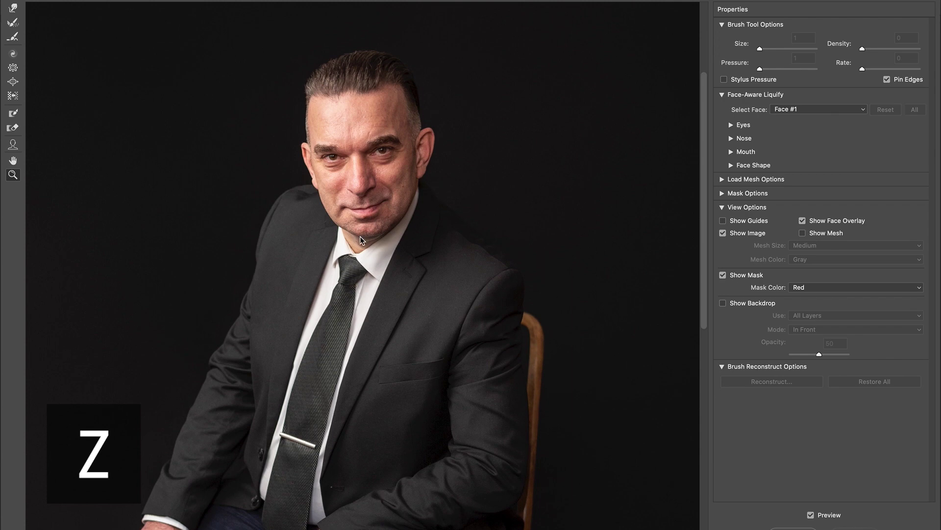
click(360, 239)
click(400, 303)
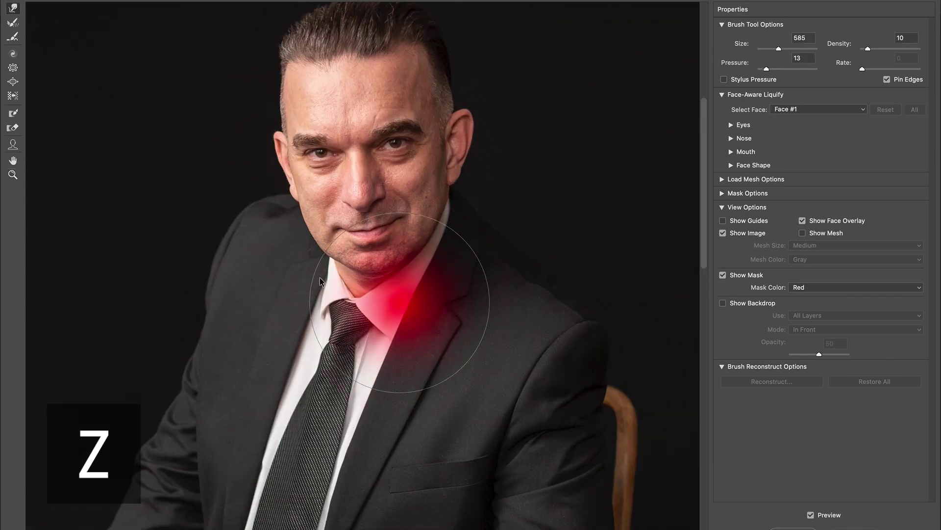
key(w)
mouse_move(387, 304)
mouse_down()
mouse_move(274, 265)
mouse_move(319, 244)
mouse_up()
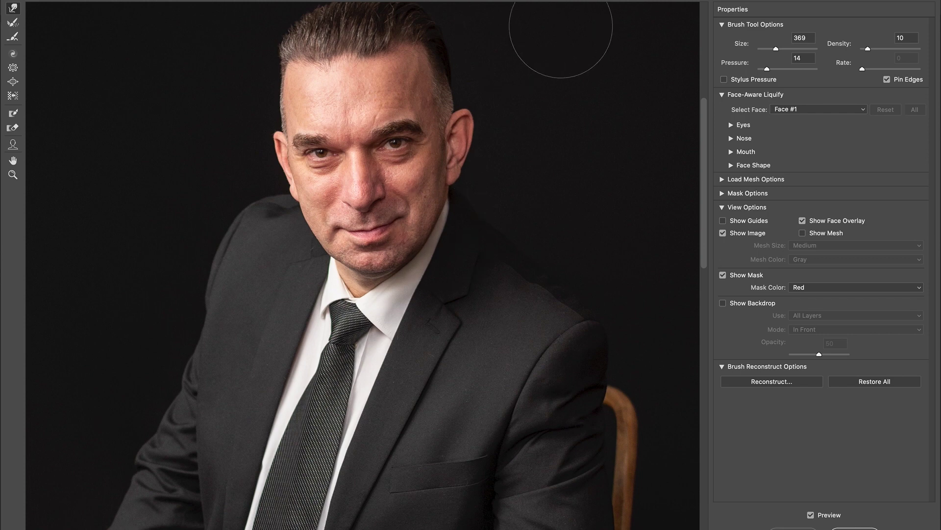
Try freezing a patch of hair with a smaller brush, then undo it.
scroll(561, 26, up, 3)
scroll(556, 29, up, 3)
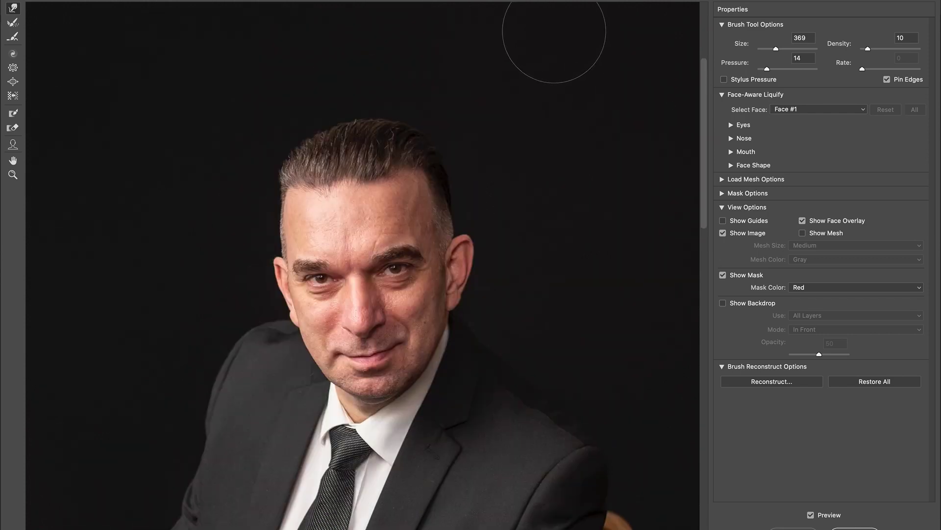
key(bracketleft)
key(bracketleft)
key(bracketleft)
drag(333, 139, 339, 145)
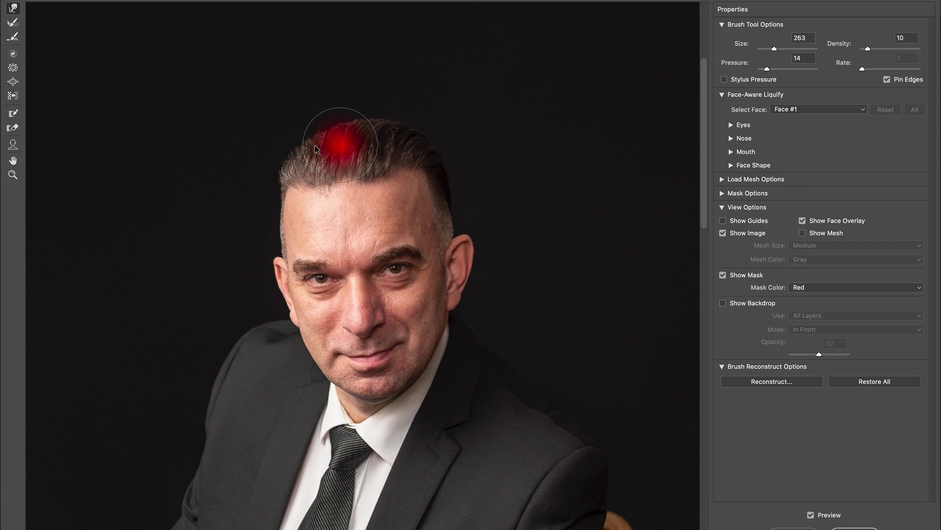
key(ctrl+z)
key(bracketleft)
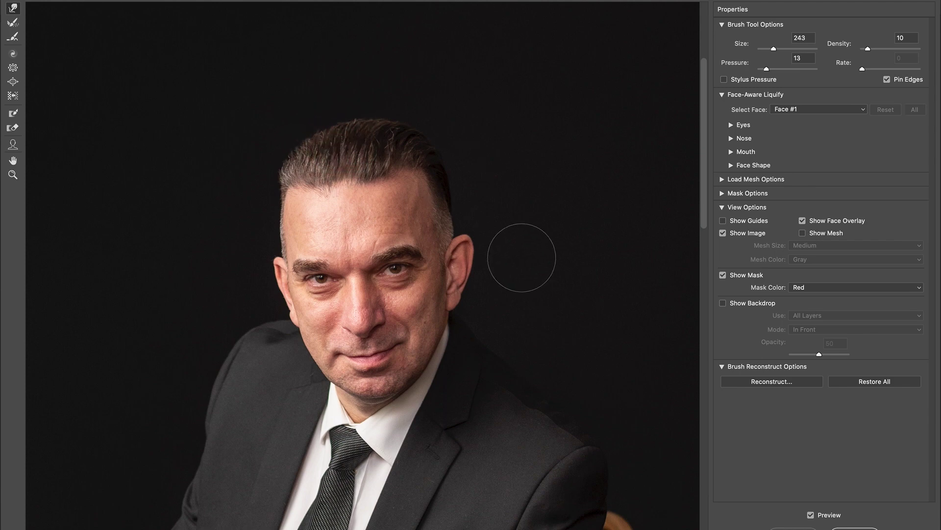
Freeze a spot of the jacket next to the shirt with a slightly larger brush.
scroll(522, 258, down, 4)
scroll(520, 257, down, 1)
scroll(515, 258, down, 3)
scroll(511, 258, left, 1)
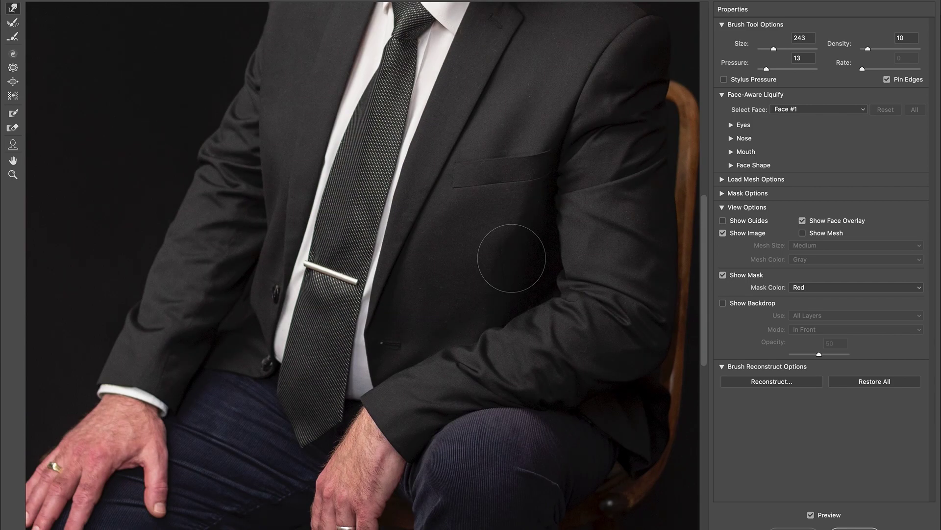
scroll(512, 259, up, 2)
scroll(511, 259, down, 2)
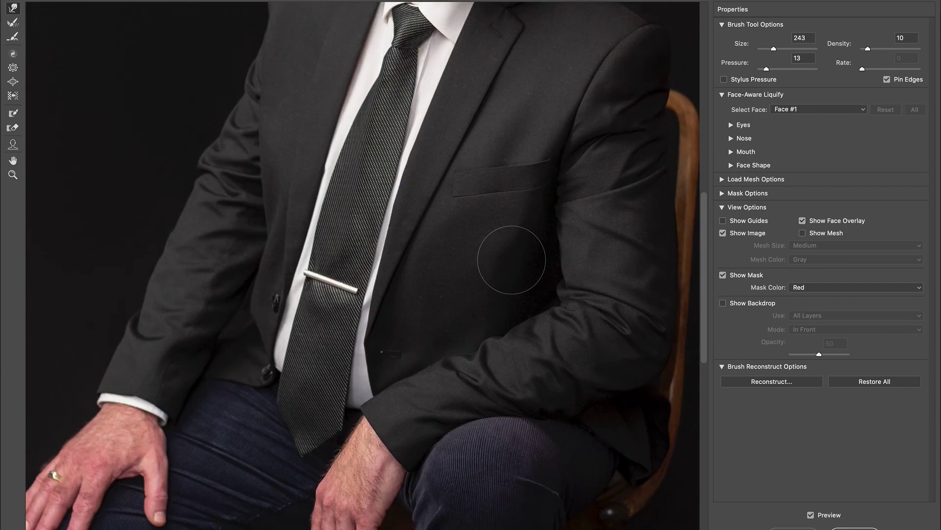
key(bracketright)
click(378, 332)
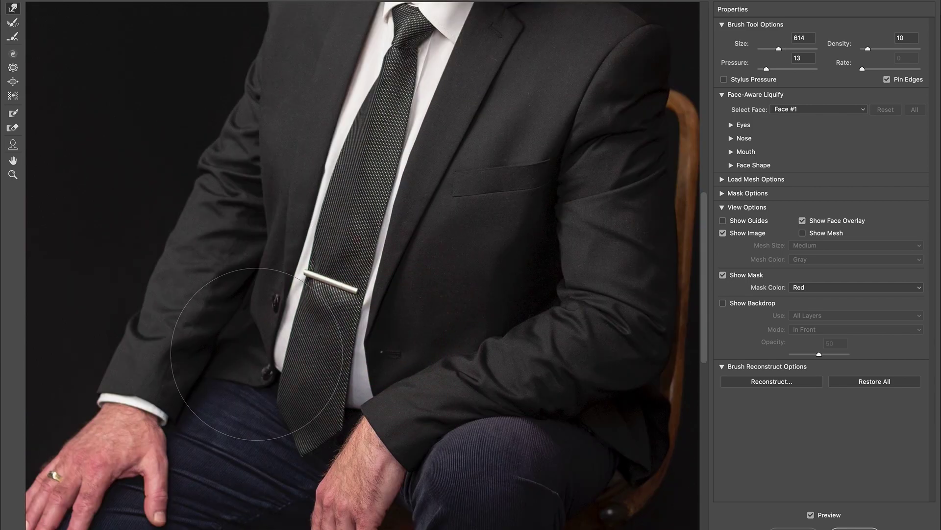
Warp the tie, jacket button area and shirt strip into a smoother shape with a large brush.
drag(294, 356, 389, 354)
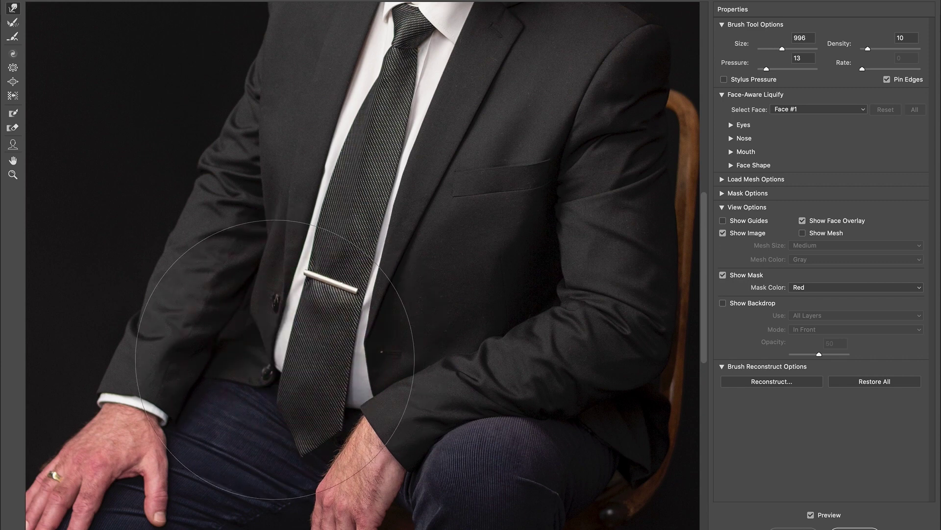
drag(288, 348, 320, 381)
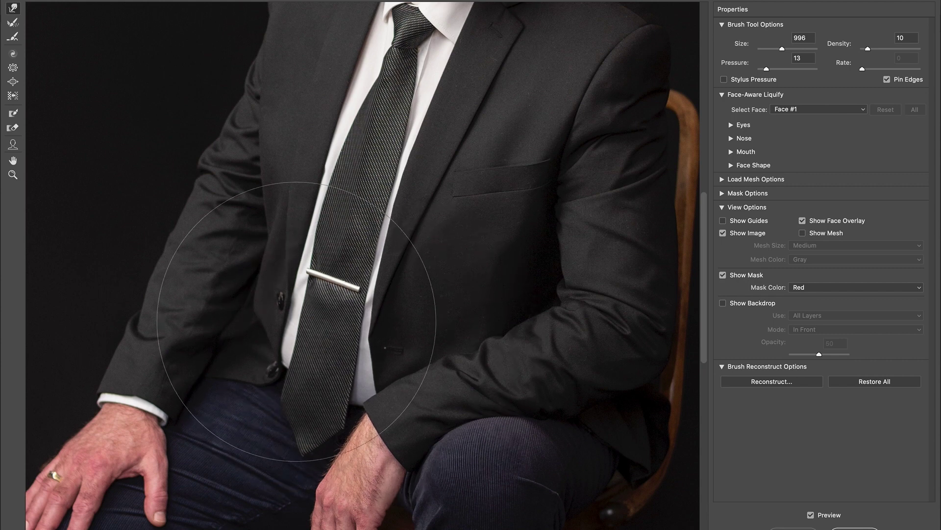
mouse_move(278, 273)
mouse_down()
mouse_move(273, 231)
mouse_move(295, 211)
mouse_move(279, 147)
mouse_move(291, 137)
mouse_up()
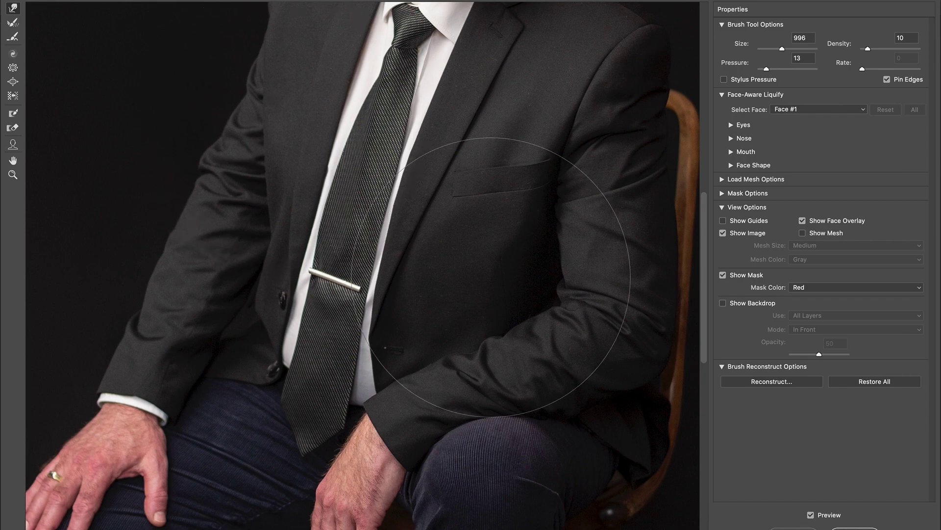
scroll(573, 263, up, 5)
scroll(574, 262, right, 2)
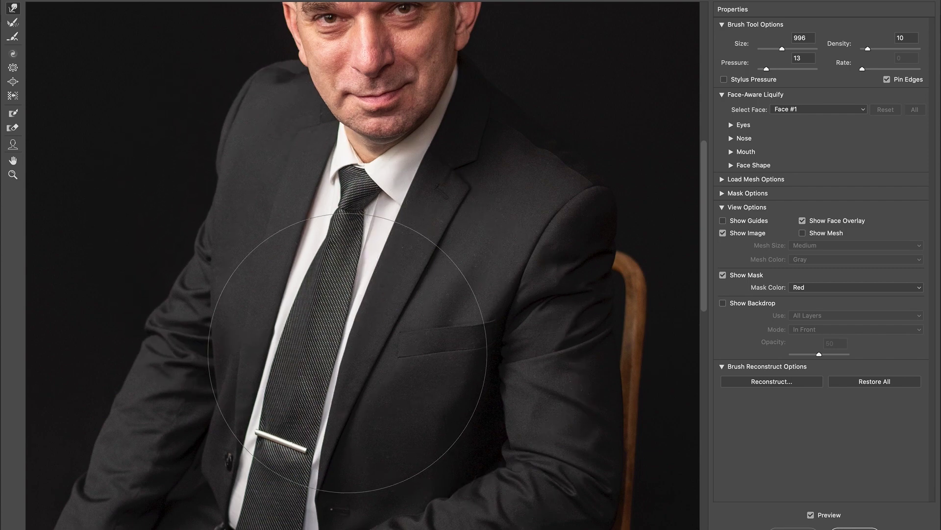
scroll(353, 392, down, 1)
scroll(368, 388, down, 4)
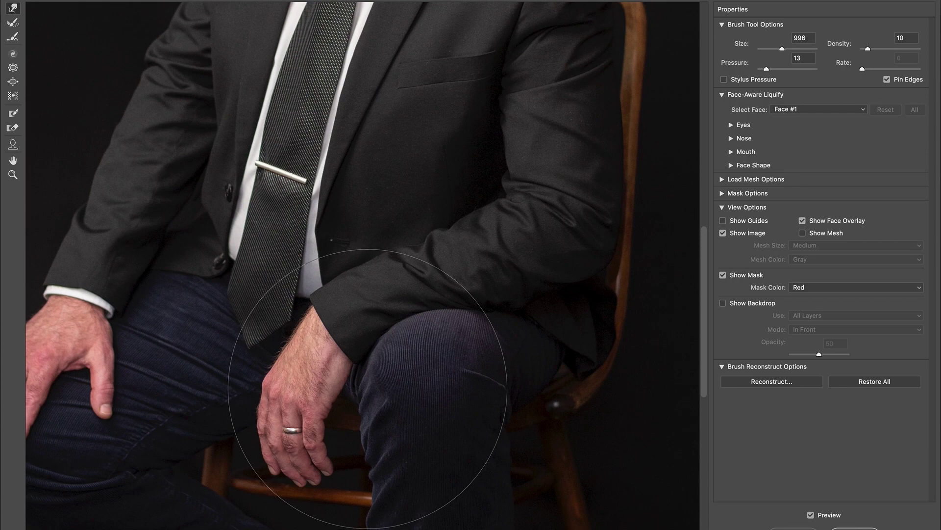
scroll(368, 388, down, 4)
Try freezing the knee between the hands, undo it, and bring the far knee and chair into view.
click(258, 246)
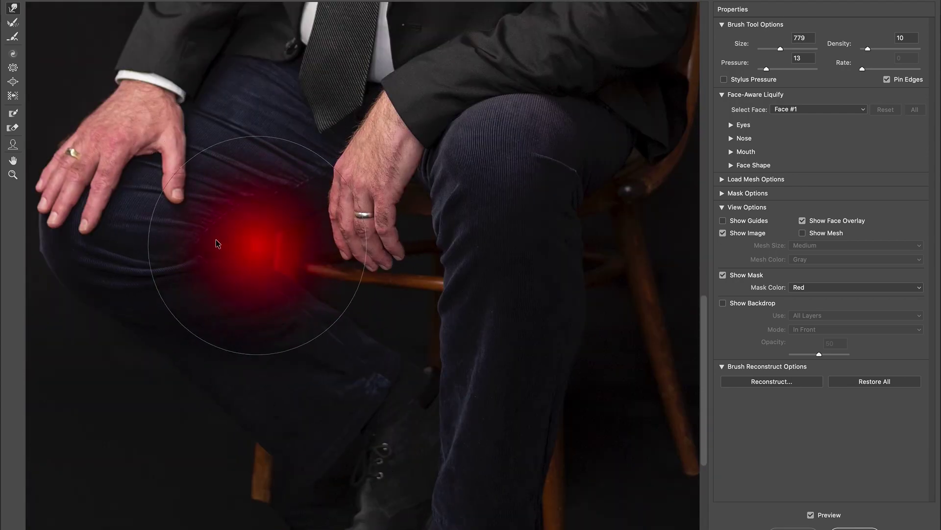
key(ctrl+z)
key(bracketleft)
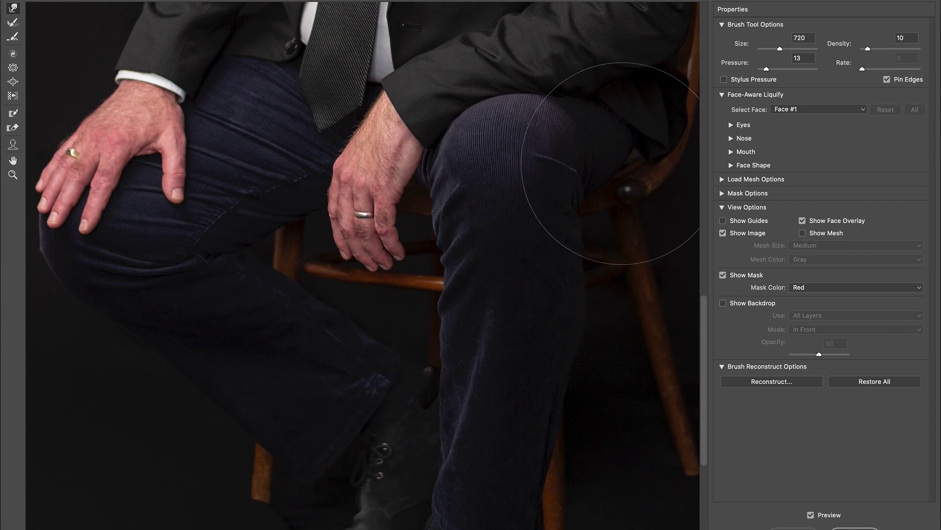
drag(610, 136, 762, 138)
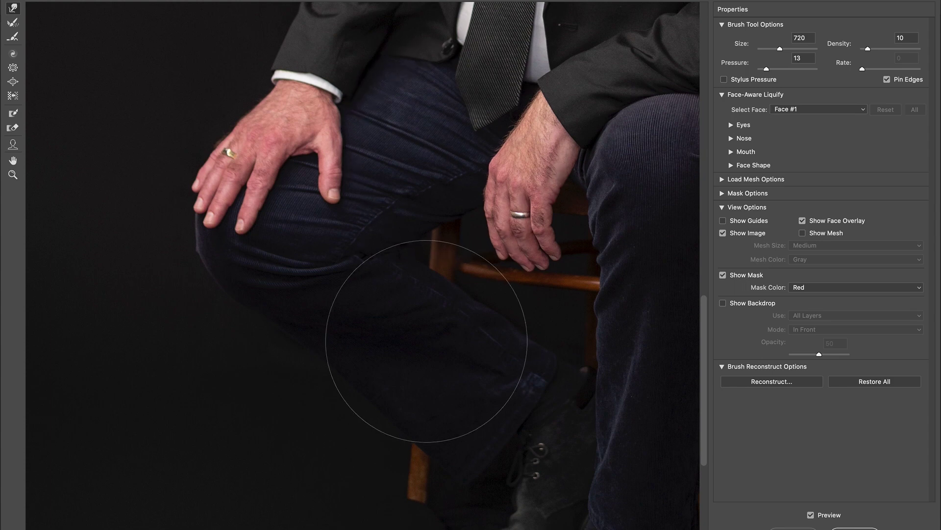
scroll(426, 341, up, 8)
scroll(429, 343, right, 8)
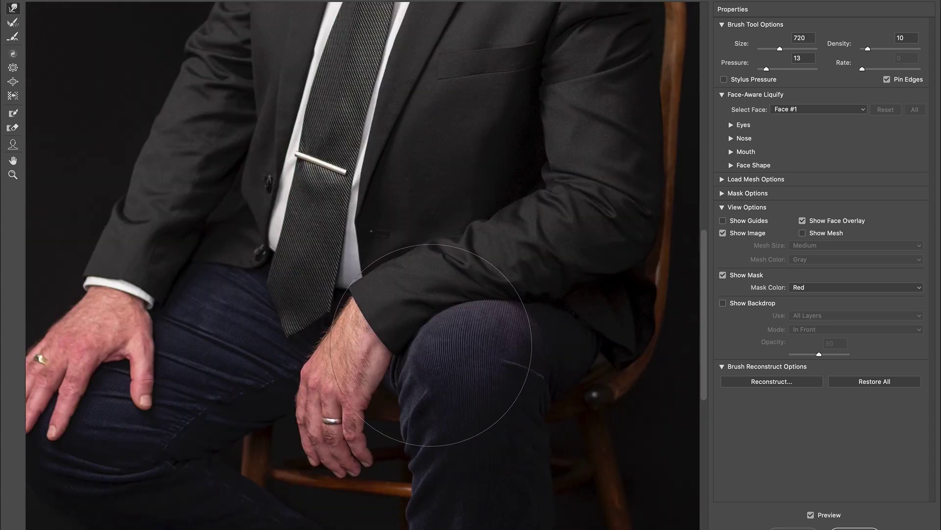
Fit the portrait on screen, compare the liquify preview on and off, and apply Liquify.
key(ctrl+0)
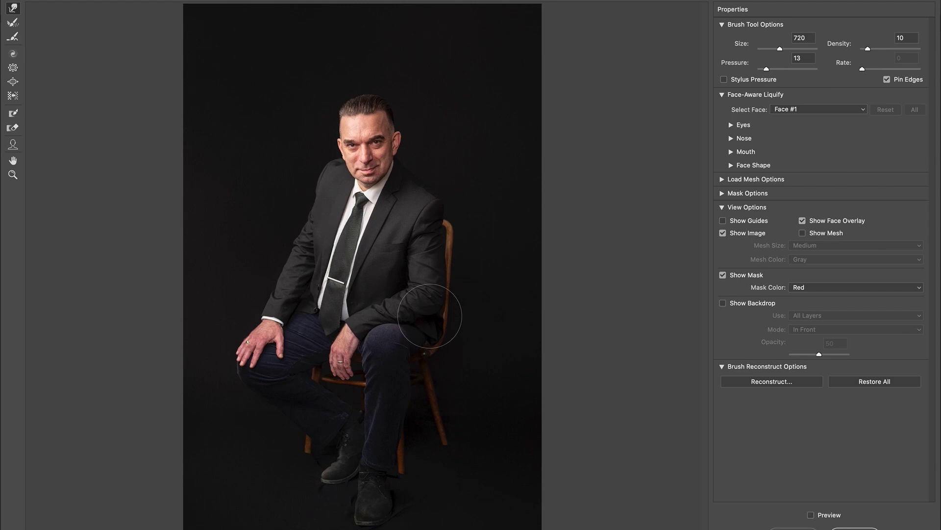
key(p)
key(p)
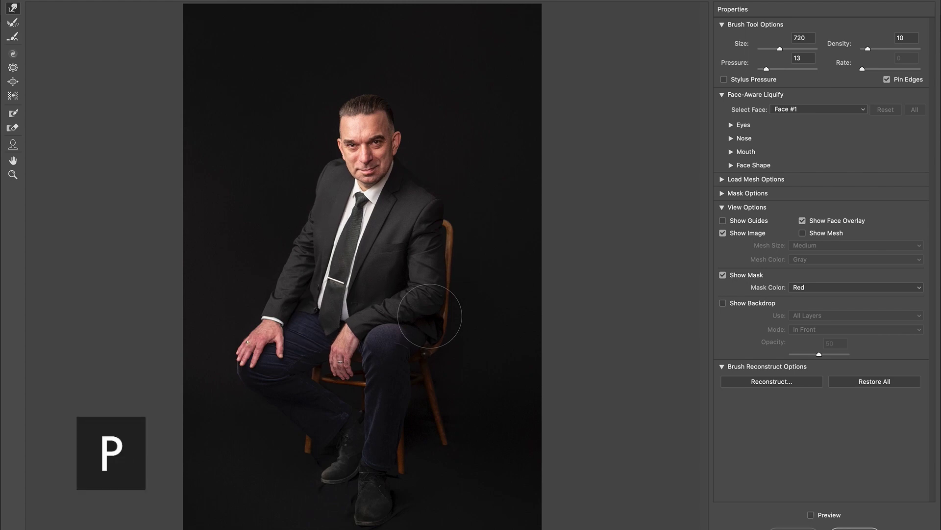
key(p)
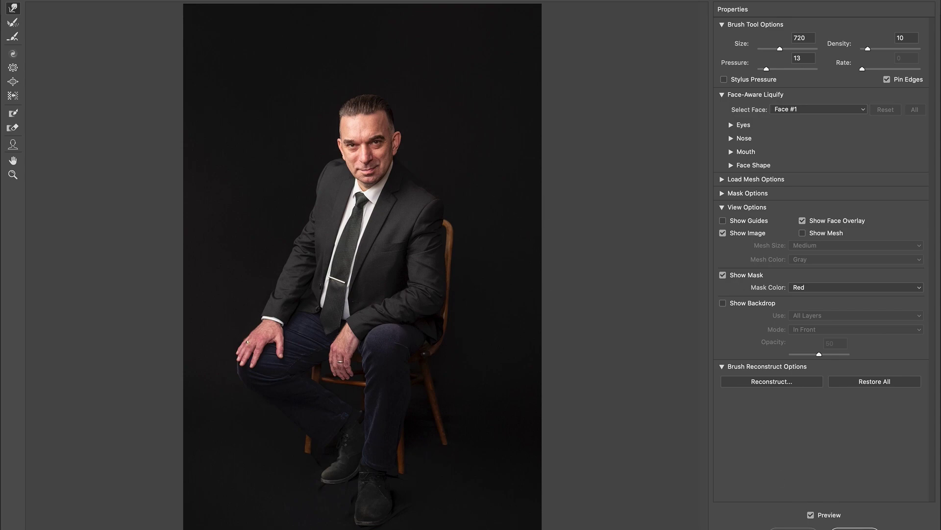
key(Return)
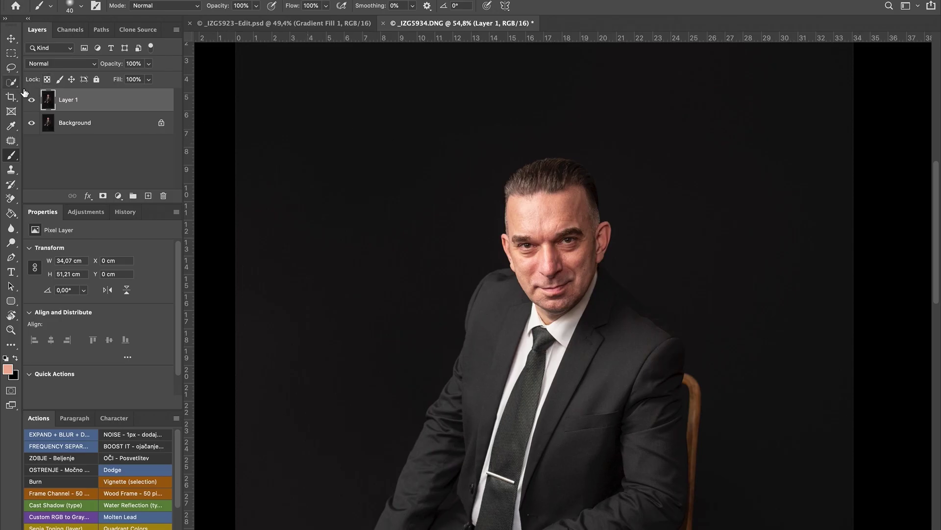
Compare the liquified layer on and off, then merge it into the Background.
click(36, 102)
key(ctrl+e)
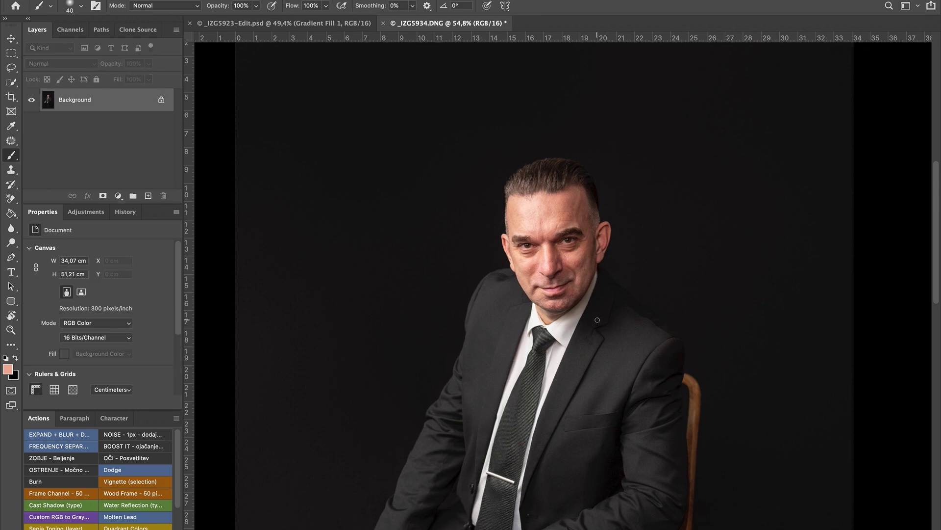
scroll(597, 320, down, 2)
scroll(597, 319, down, 3)
scroll(597, 320, down, 3)
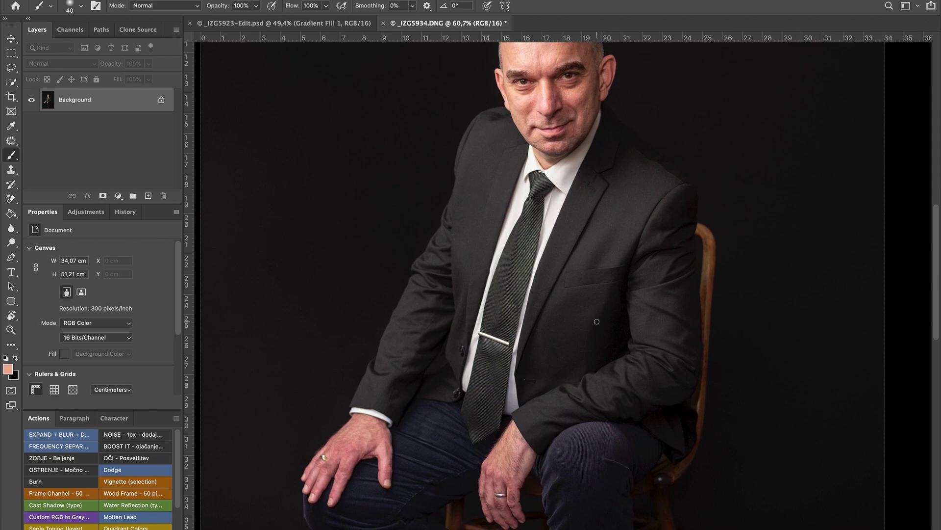
scroll(597, 321, down, 3)
scroll(596, 322, down, 2)
scroll(508, 296, up, 2)
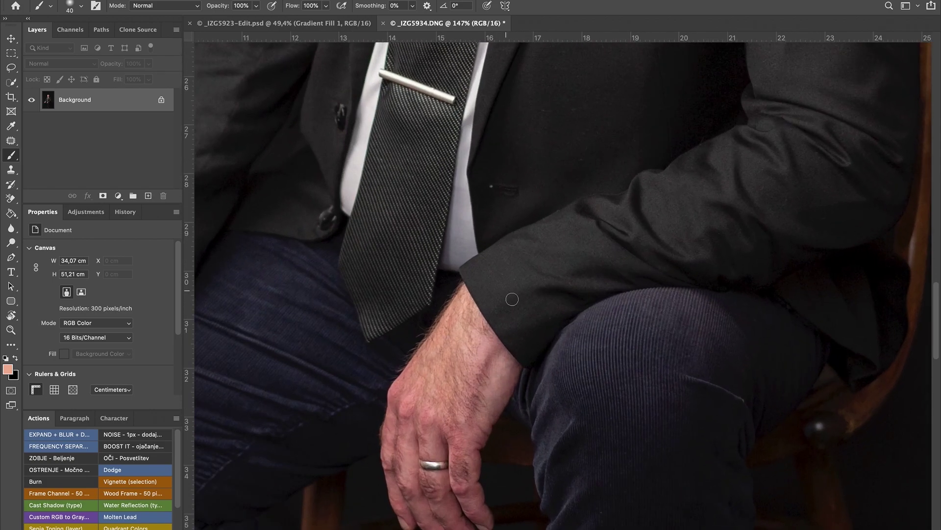
scroll(508, 296, up, 2)
scroll(510, 297, up, 3)
scroll(514, 301, left, 3)
scroll(514, 301, down, 1)
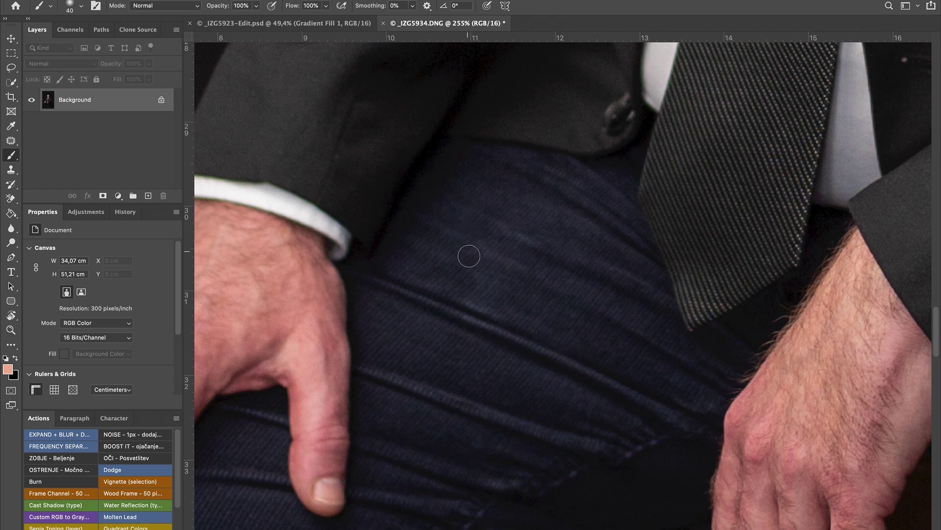
On a new Color-blended layer, paint sampled navy over the discoloured trouser patch.
click(148, 196)
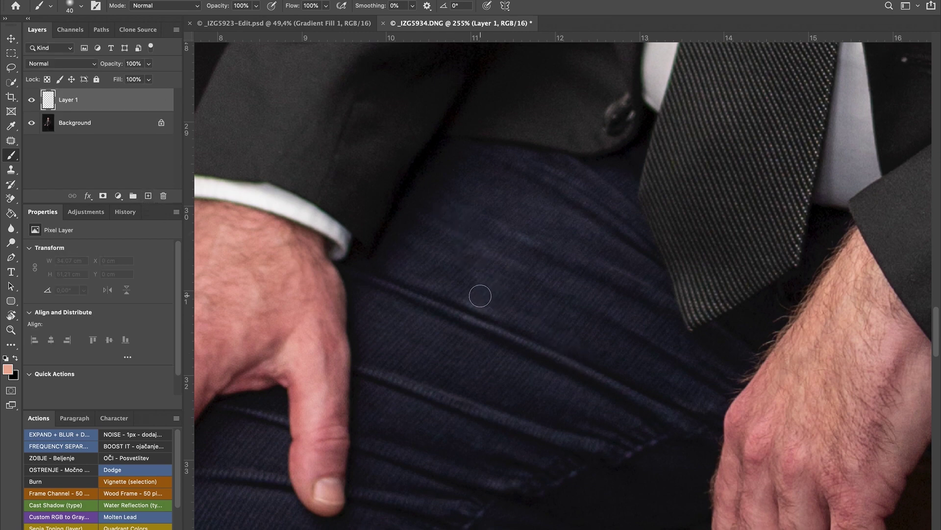
click(89, 66)
click(69, 308)
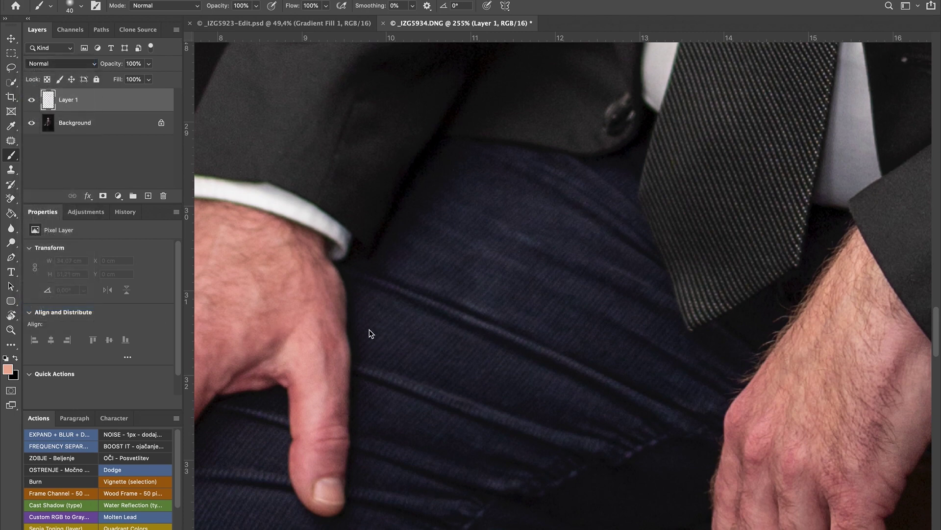
alt+click(522, 306)
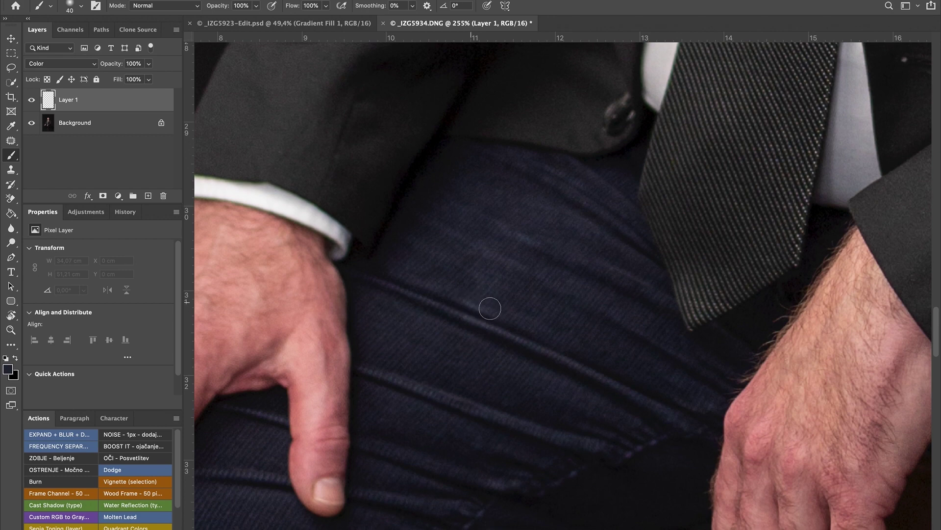
drag(493, 282, 495, 313)
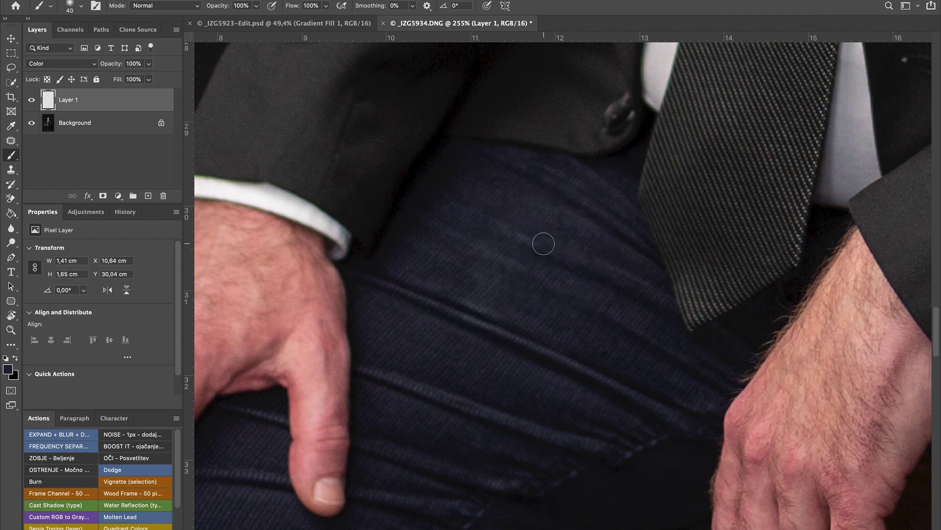
alt+click(469, 254)
Switch the navy paint layer to Saturation blending and compare it on and off.
click(32, 101)
click(32, 101)
click(32, 102)
click(87, 64)
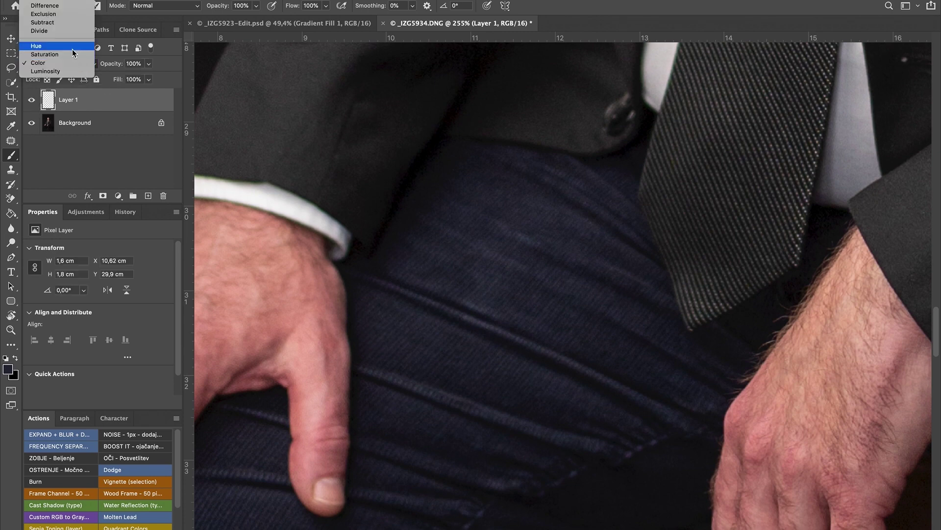
click(72, 54)
click(32, 102)
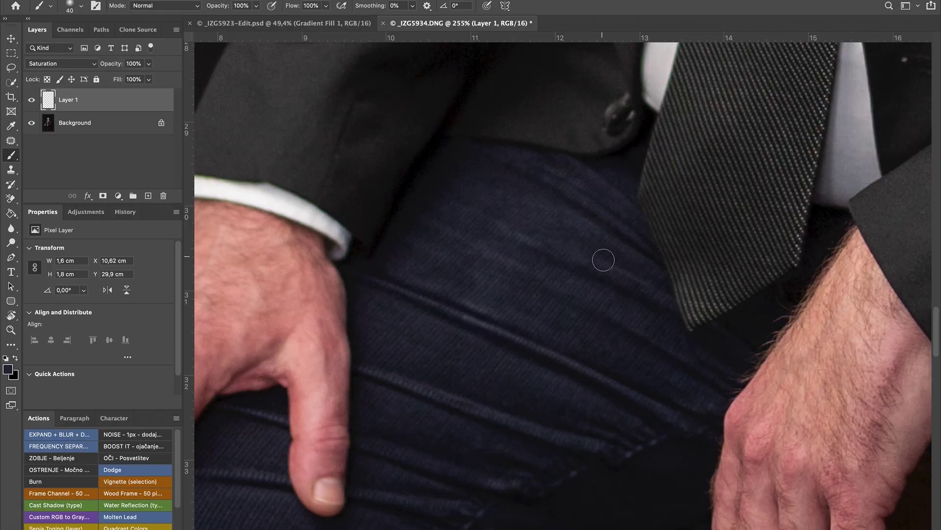
Remove the extra layer so only the Background remains.
scroll(587, 267, down, 5)
scroll(586, 265, down, 3)
scroll(584, 265, down, 2)
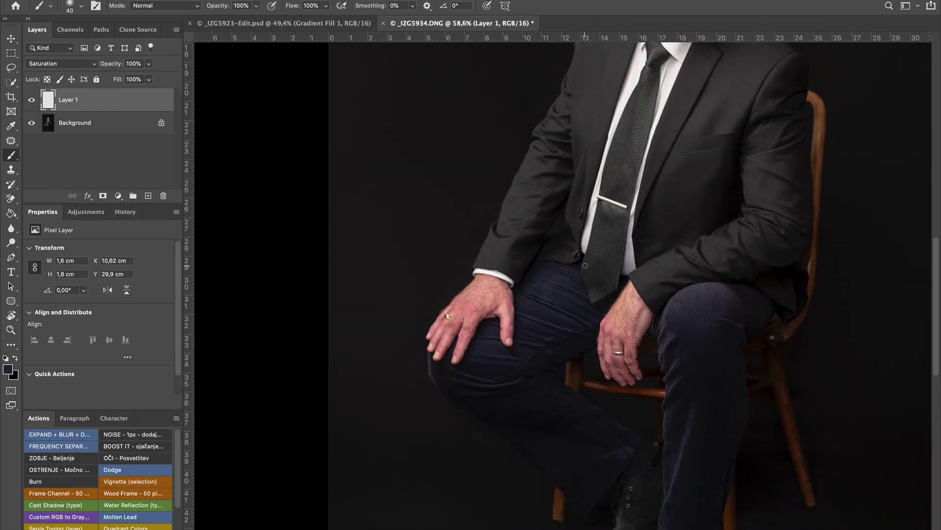
scroll(582, 263, down, 1)
key(Delete)
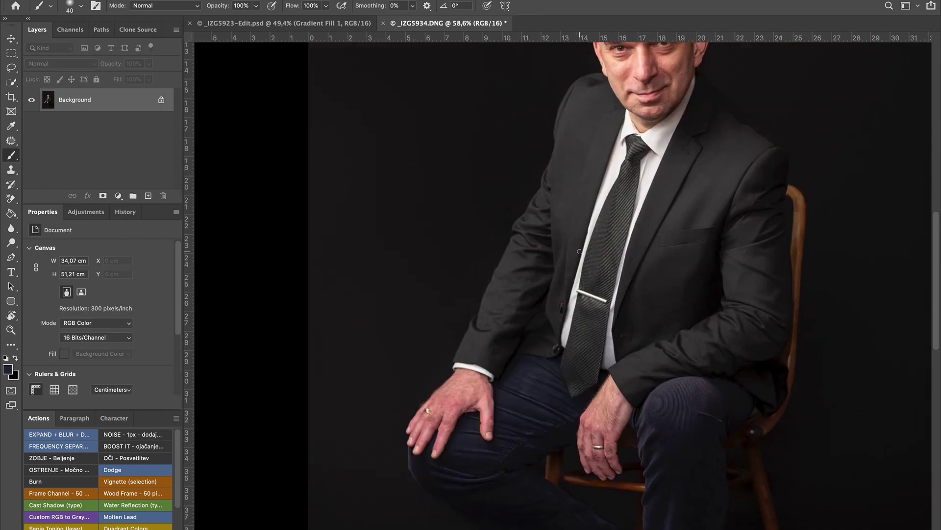
Patch-select a speck on the trouser thigh and content-aware fill it.
scroll(454, 382, up, 2)
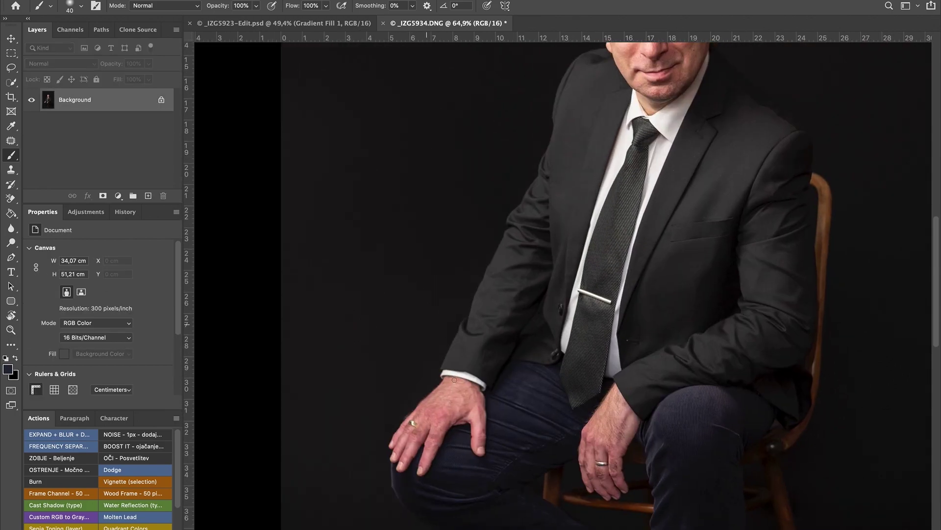
scroll(454, 382, up, 3)
scroll(454, 382, up, 3)
scroll(454, 382, up, 2)
scroll(454, 382, down, 3)
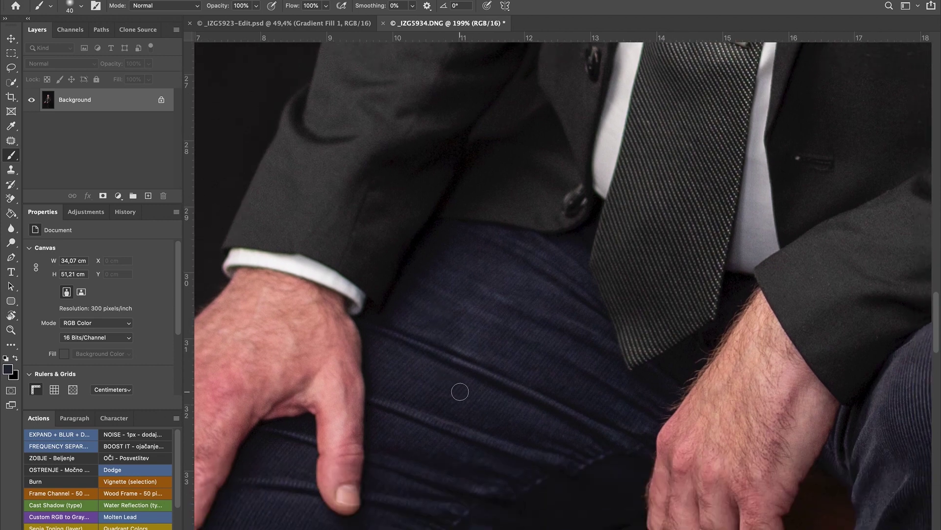
key(j)
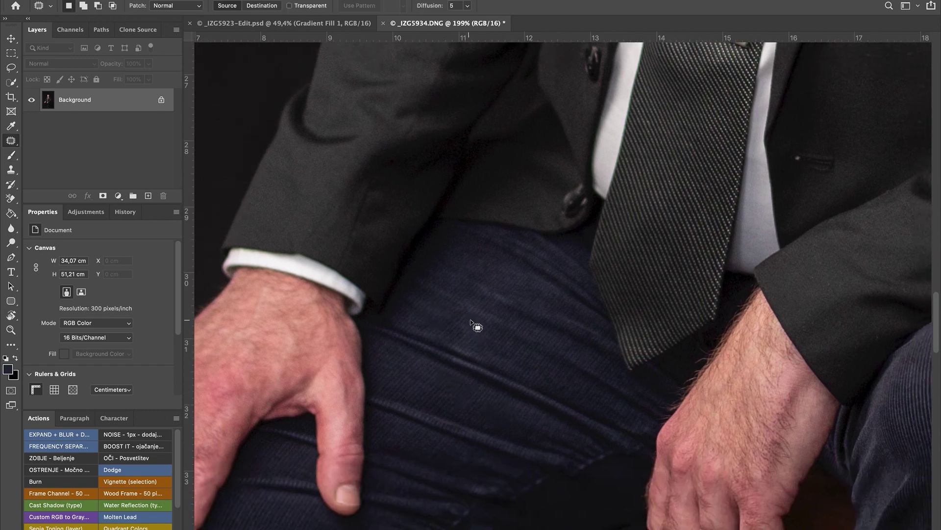
drag(485, 308, 500, 378)
click(510, 366)
drag(496, 331, 490, 362)
key(shift+BackSpace)
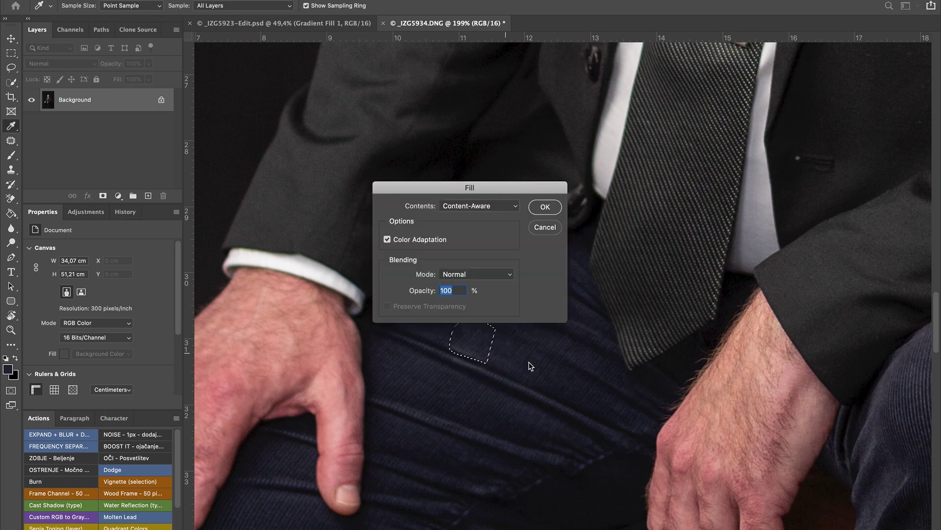
key(Return)
key(ctrl+d)
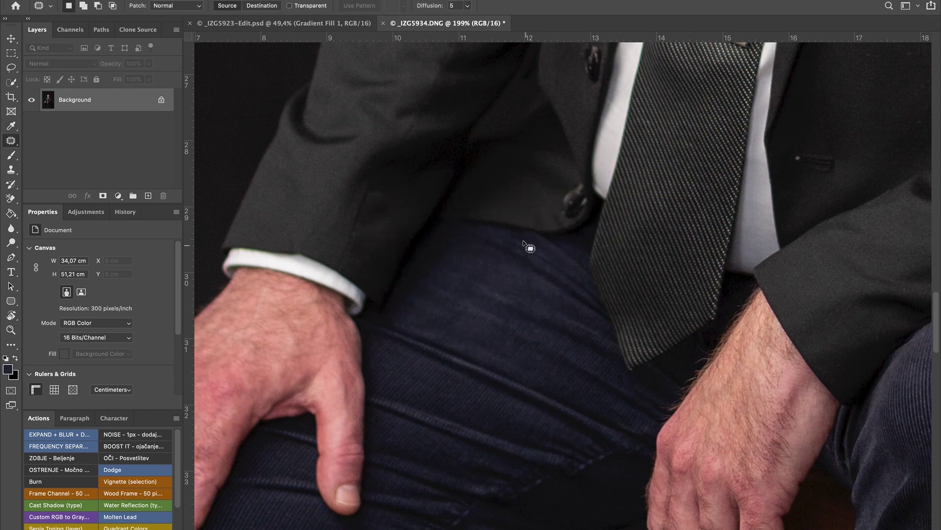
Content-aware fill another mark on the trouser thigh.
drag(508, 337, 513, 335)
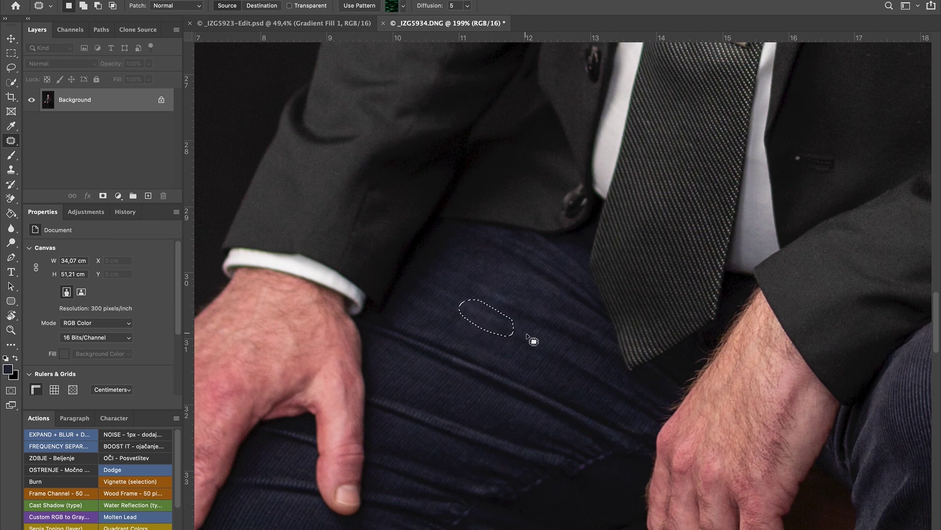
key(shift+BackSpace)
key(Return)
key(ctrl+d)
Select a faint trouser mark, then cancel the fill and deselect.
scroll(535, 309, down, 5)
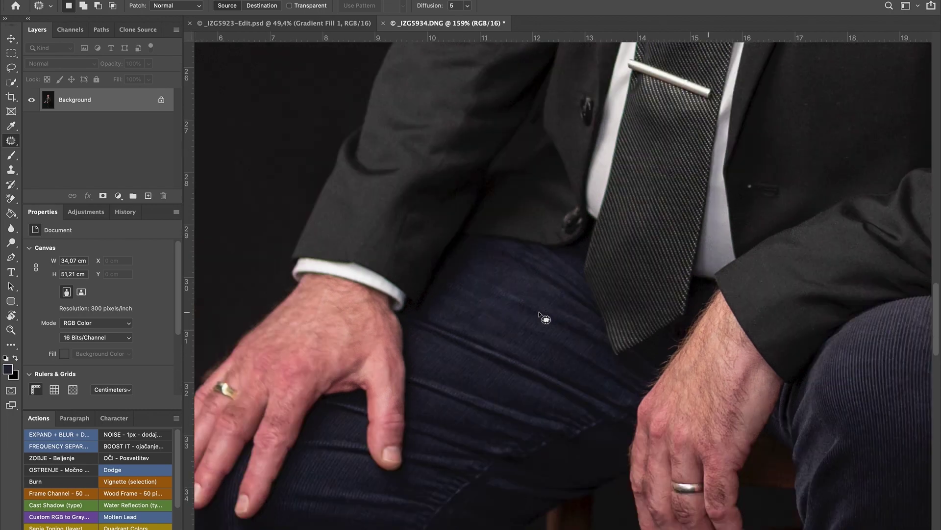
scroll(537, 311, down, 2)
scroll(542, 313, down, 1)
scroll(558, 305, up, 2)
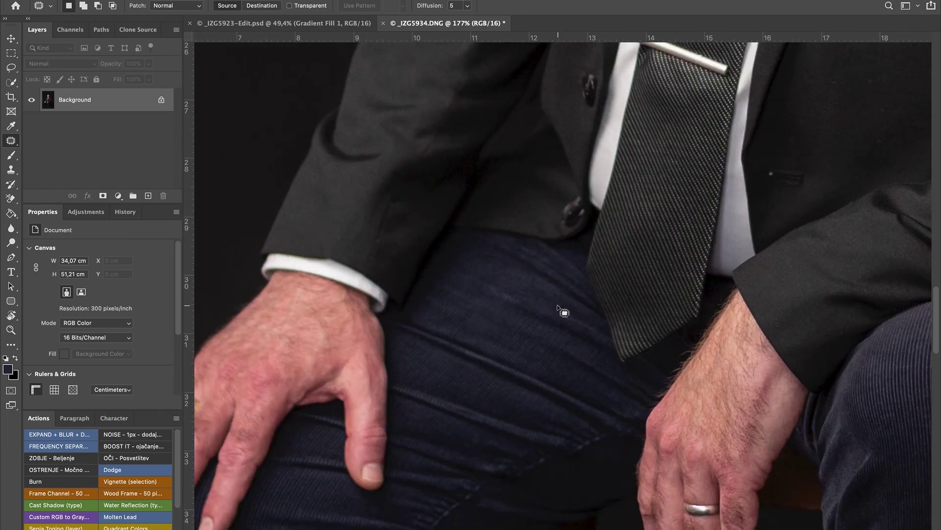
scroll(549, 304, up, 1)
scroll(549, 304, up, 1)
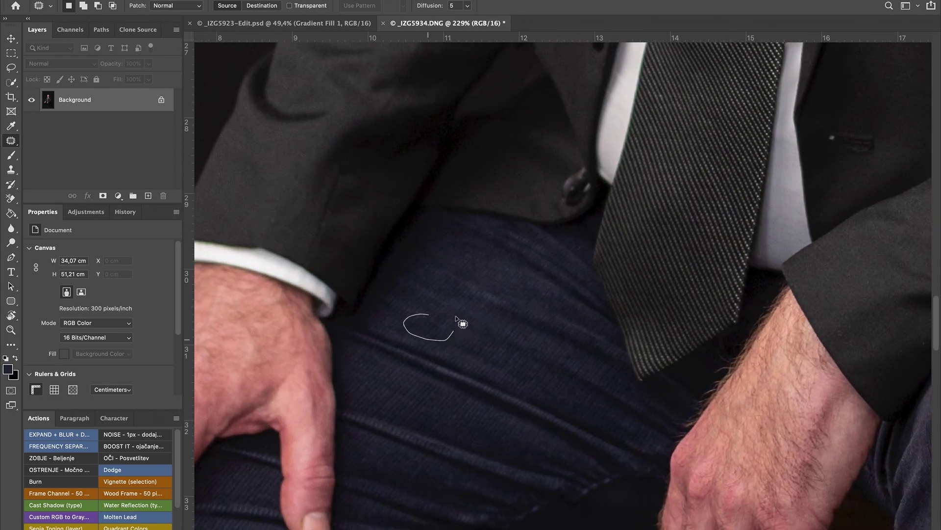
drag(455, 317, 456, 325)
key(shift+BackSpace)
key(ctrl+d)
Content-aware fill two more marks on the trousers.
drag(488, 305, 516, 319)
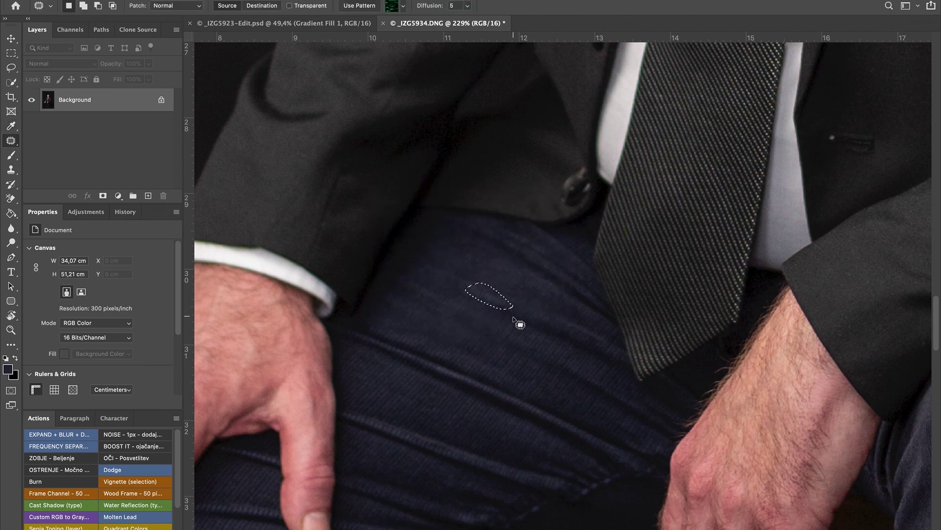
key(shift+BackSpace)
key(Return)
key(ctrl+d)
drag(454, 314, 475, 314)
key(shift+BackSpace)
key(Return)
key(ctrl+d)
Content-aware fill a blotch on the dark backdrop beside the leg.
scroll(537, 368, down, 3)
scroll(520, 304, down, 3)
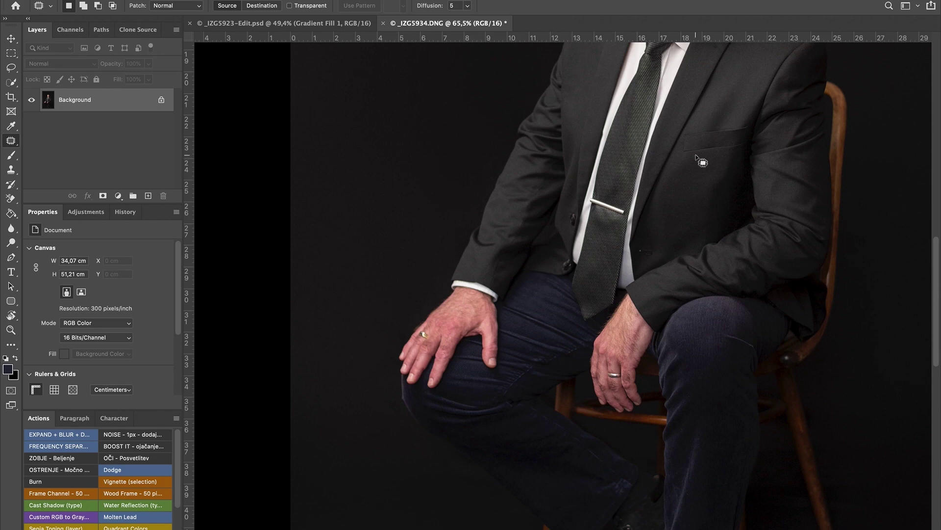
scroll(691, 160, right, 4)
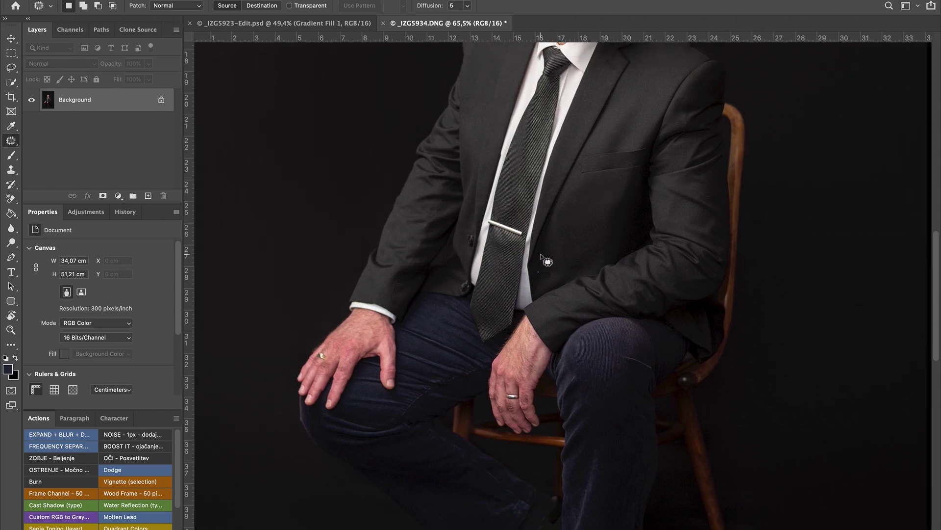
scroll(549, 256, down, 8)
scroll(544, 265, left, 8)
scroll(544, 289, up, 3)
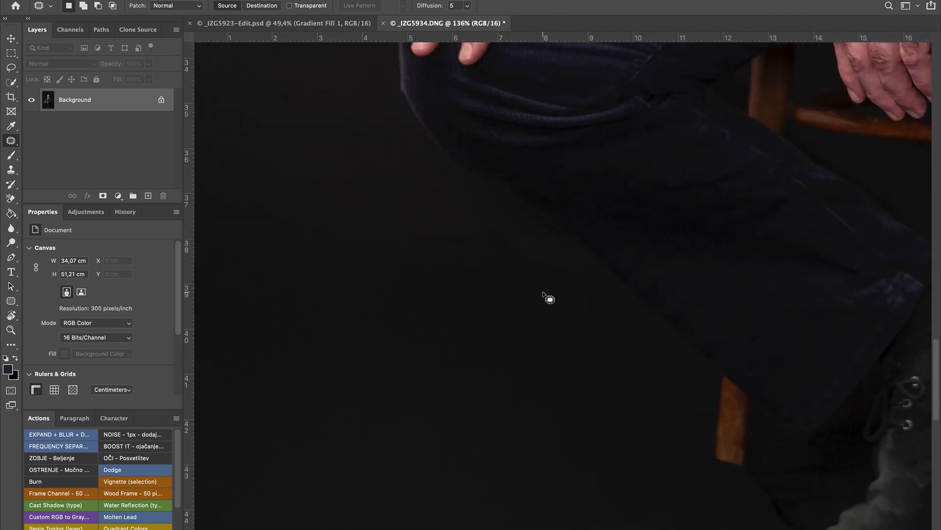
scroll(546, 297, up, 2)
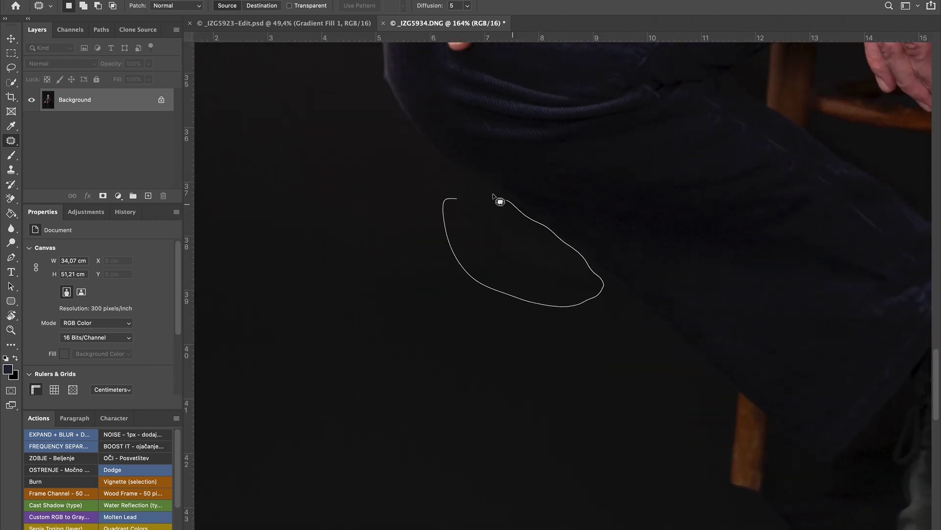
drag(499, 201, 461, 198)
key(shift+BackSpace)
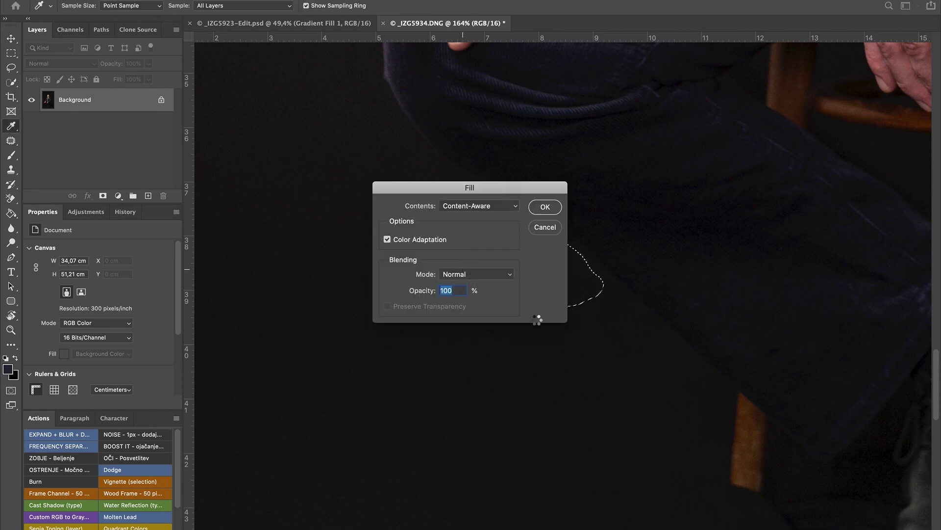
key(Return)
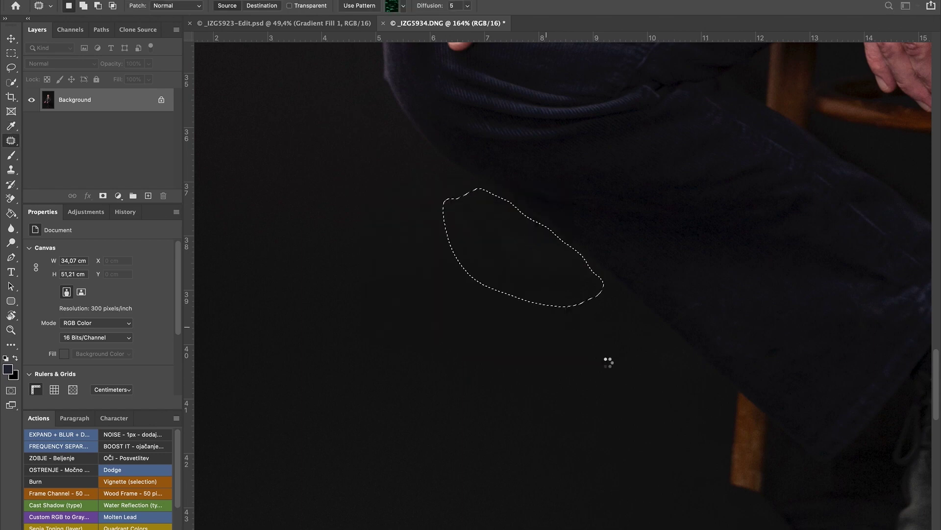
key(ctrl+d)
Outline two more areas beside the leg but discard them unfilled.
mouse_move(456, 193)
mouse_down()
mouse_move(570, 249)
mouse_move(505, 200)
mouse_up()
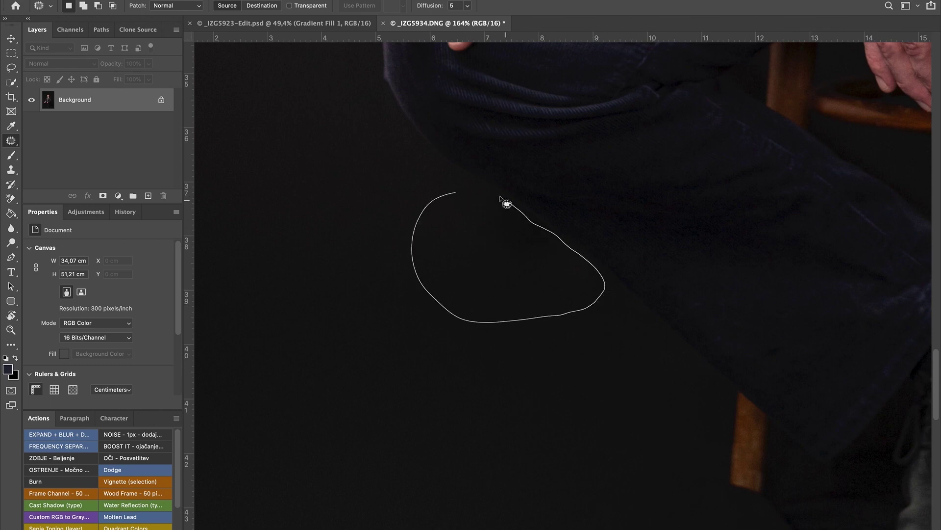
click(403, 361)
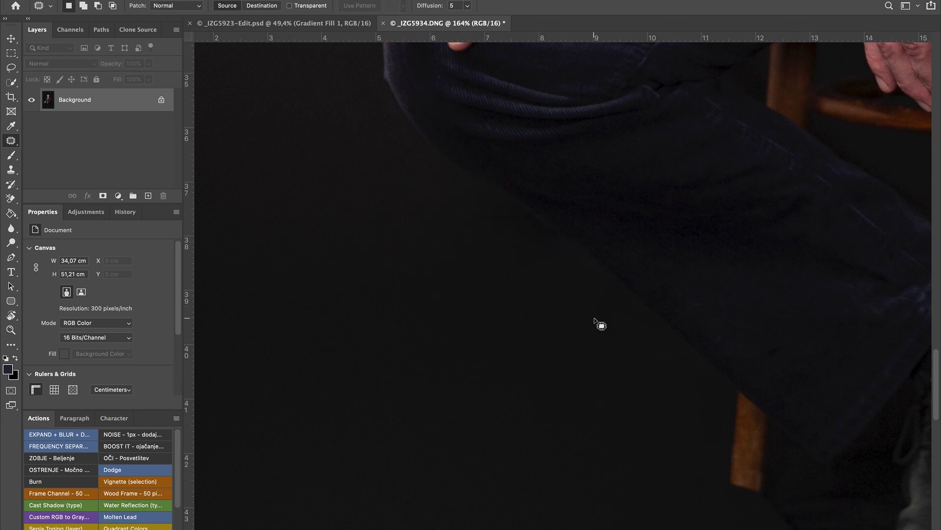
mouse_move(594, 312)
mouse_down()
mouse_move(684, 350)
mouse_move(596, 314)
mouse_up()
click(564, 443)
scroll(568, 448, right, 10)
scroll(568, 449, up, 7)
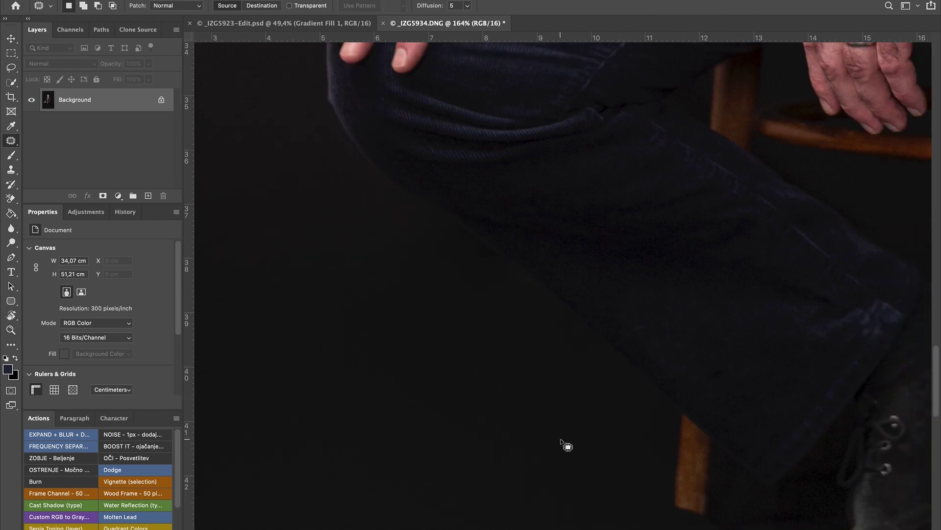
Content-aware fill the stray hairs on top of the head.
scroll(563, 449, up, 10)
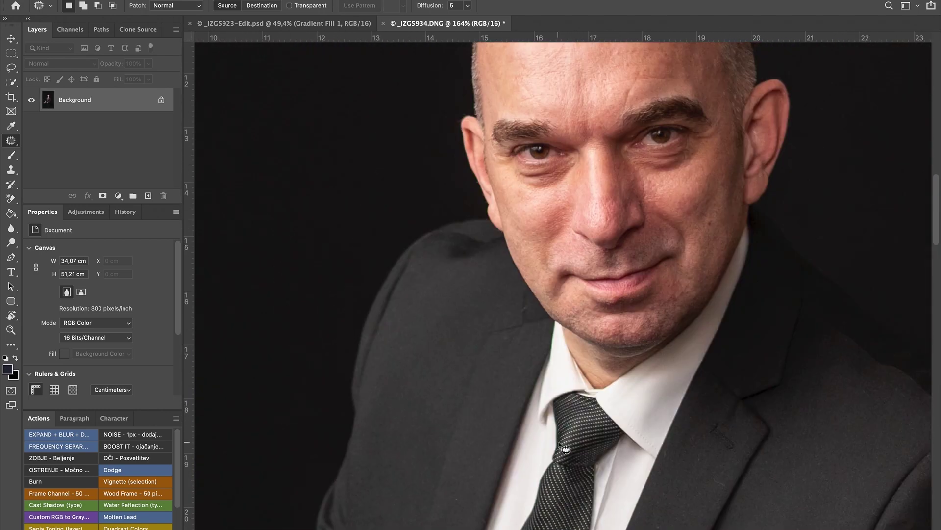
scroll(559, 427, up, 3)
scroll(522, 206, up, 5)
scroll(523, 206, up, 6)
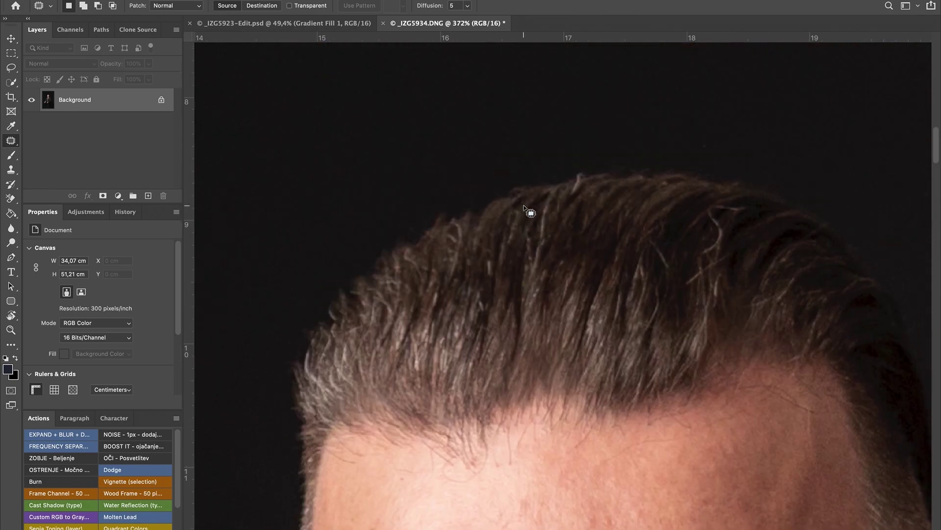
mouse_move(572, 197)
mouse_down()
mouse_move(586, 169)
mouse_move(575, 195)
mouse_up()
key(shift+BackSpace)
key(Return)
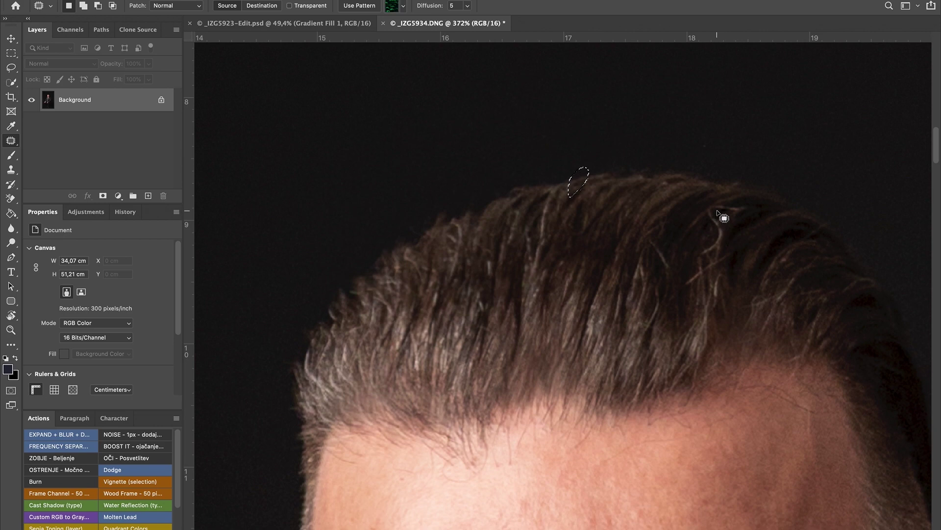
mouse_move(715, 214)
mouse_down()
mouse_move(699, 216)
mouse_move(729, 243)
mouse_up()
key(shift+BackSpace)
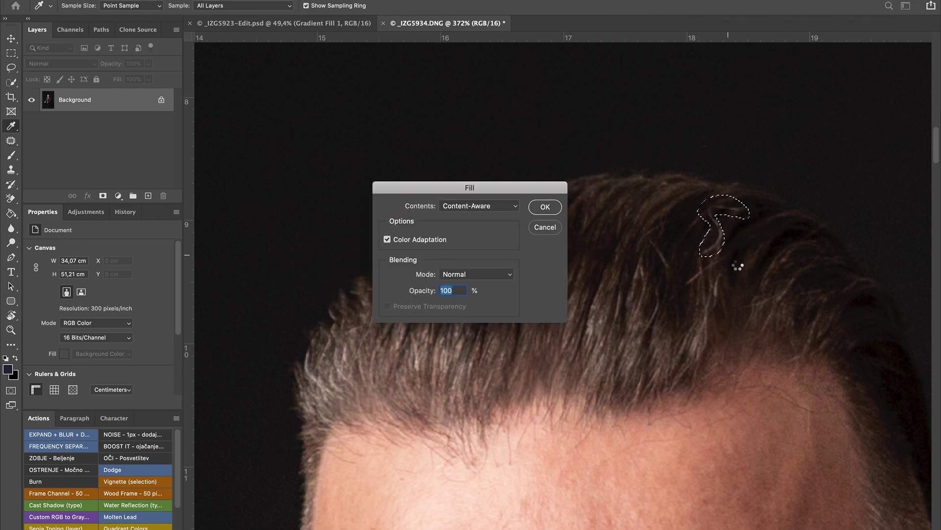
key(Return)
key(ctrl+d)
Fill a flyaway hair along the hairline and outline a forehead blemish.
scroll(623, 380, down, 2)
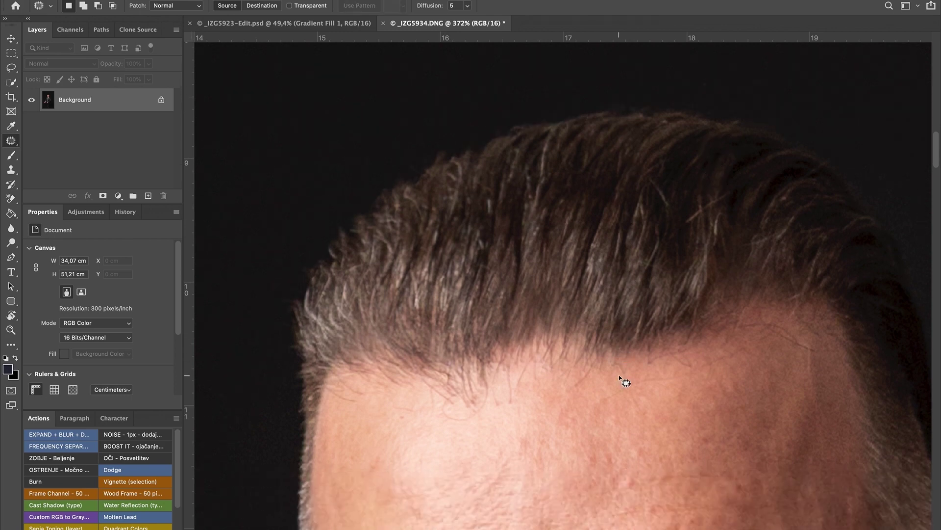
drag(492, 196, 487, 215)
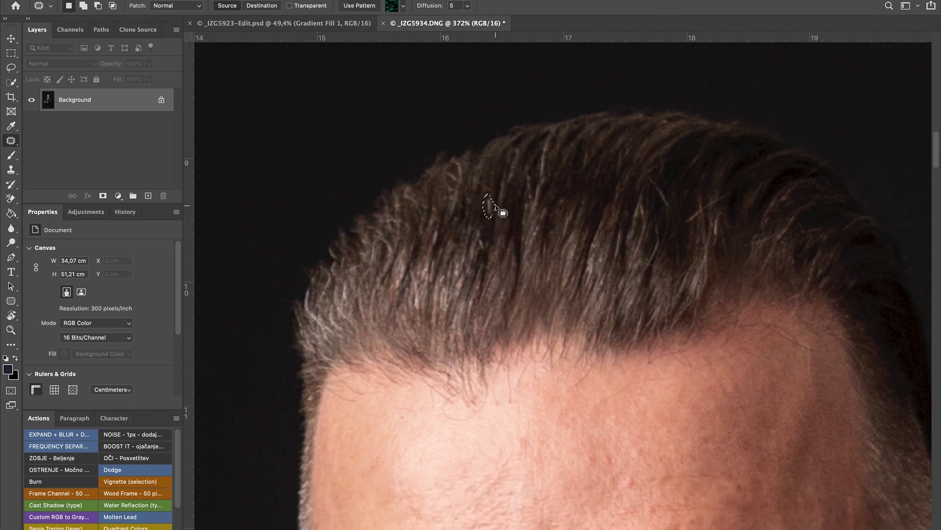
key(shift+BackSpace)
key(Return)
scroll(520, 197, down, 3)
scroll(516, 192, down, 5)
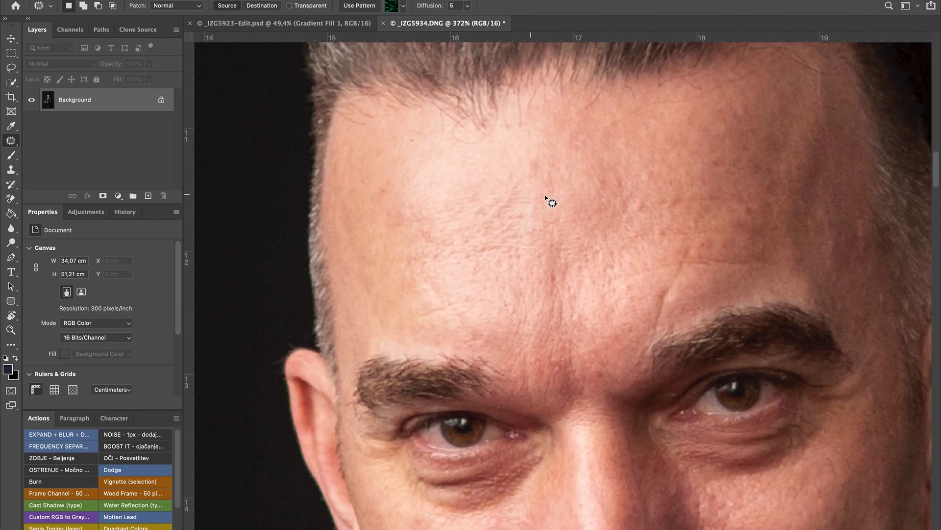
drag(652, 211, 636, 221)
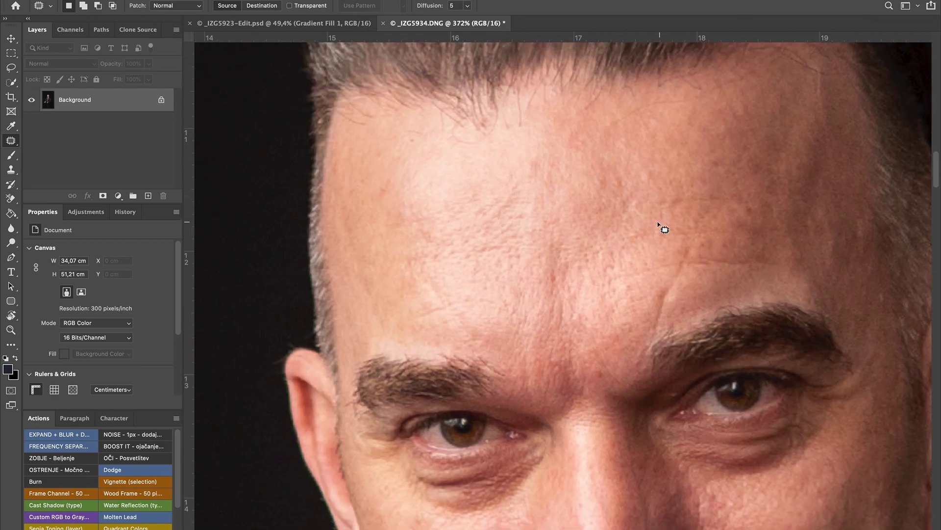
Content-aware fill the spot on the jaw edge with matching skin and deselect.
scroll(647, 245, down, 2)
scroll(647, 247, down, 3)
scroll(646, 247, down, 2)
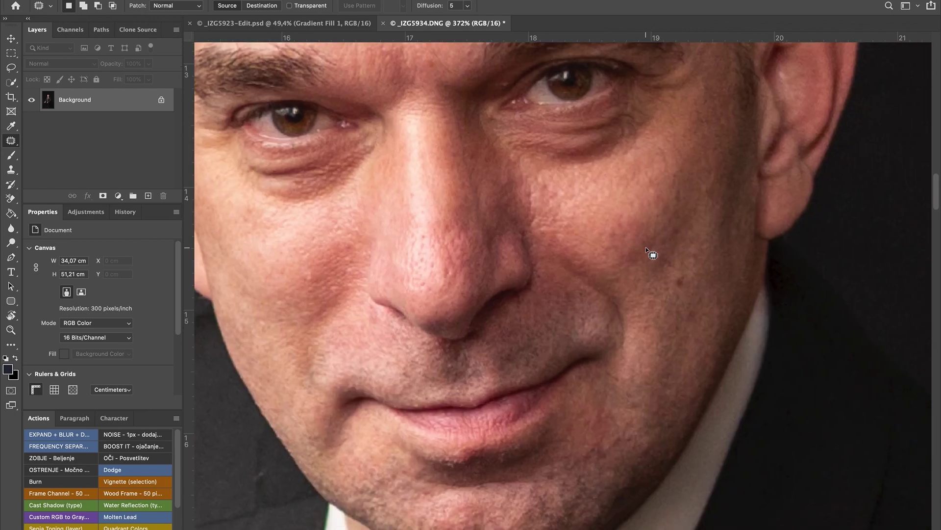
scroll(646, 247, down, 2)
scroll(646, 250, left, 5)
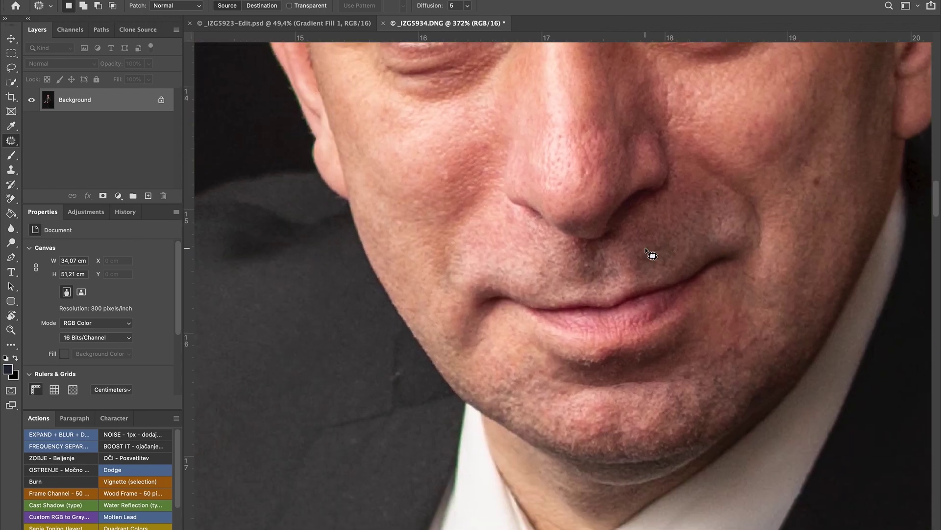
drag(414, 366, 408, 368)
key(shift+BackSpace)
key(Return)
scroll(561, 184, up, 4)
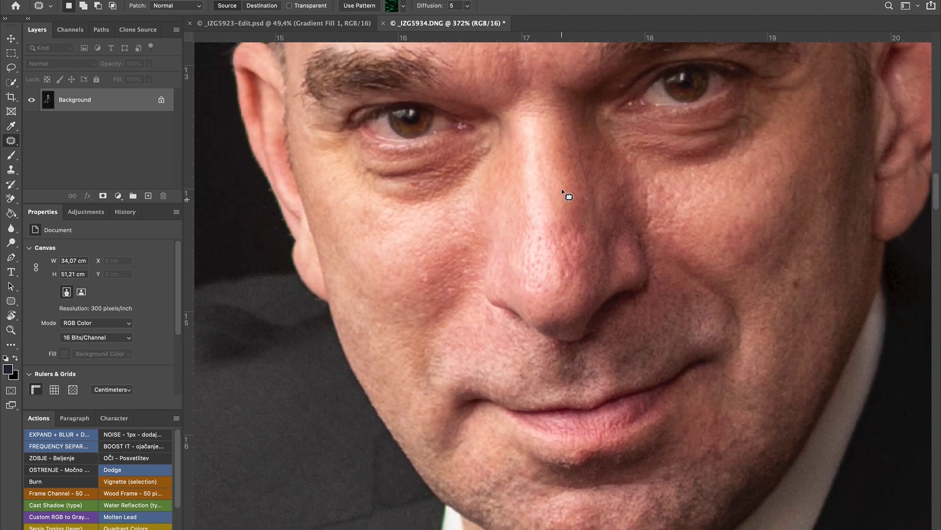
scroll(560, 195, up, 3)
scroll(560, 195, right, 2)
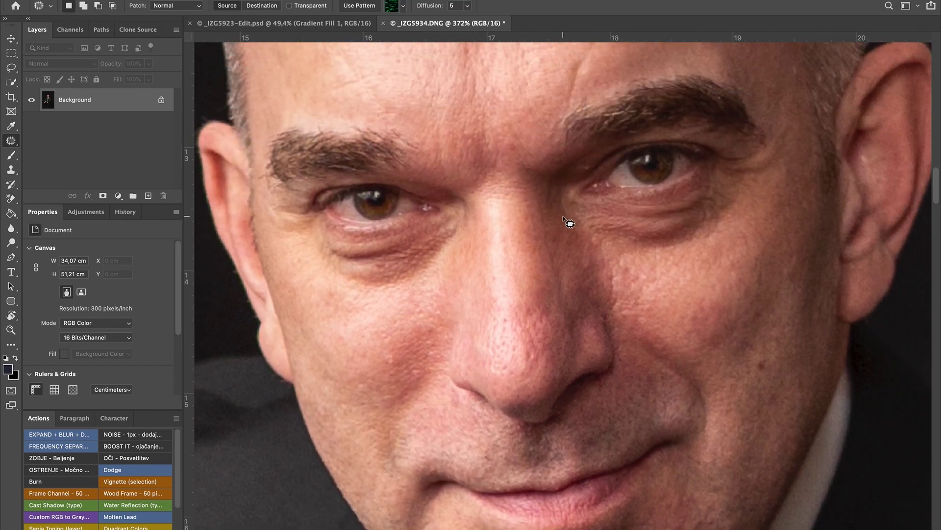
key(ctrl+d)
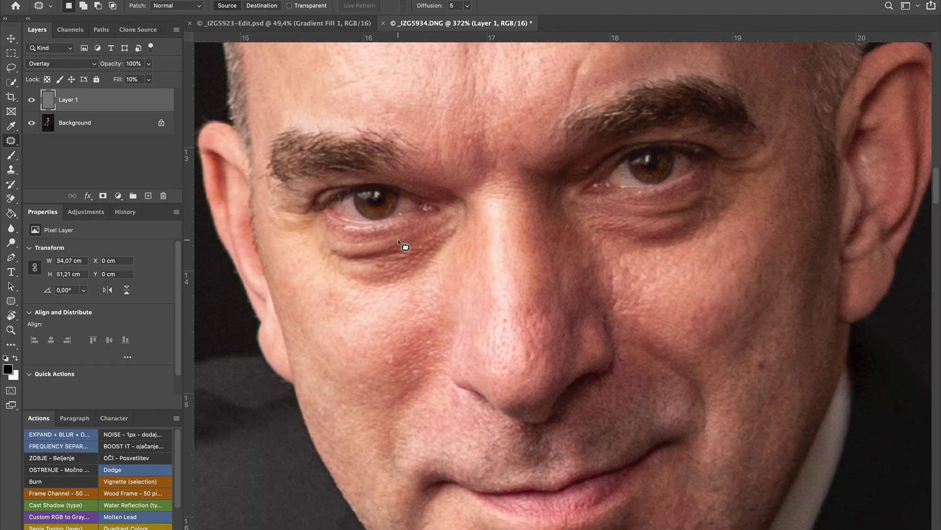
key(b)
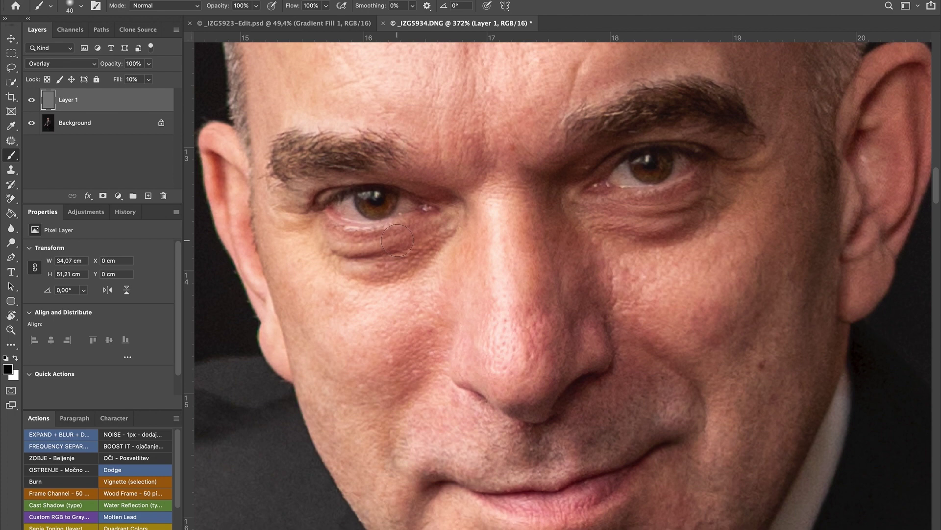
drag(384, 224, 362, 195)
key(x)
click(32, 100)
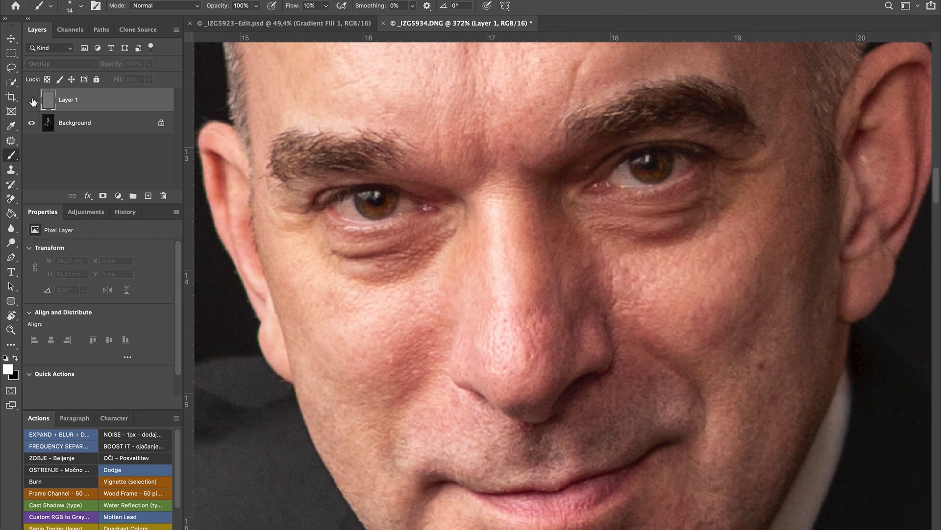
click(33, 101)
click(32, 101)
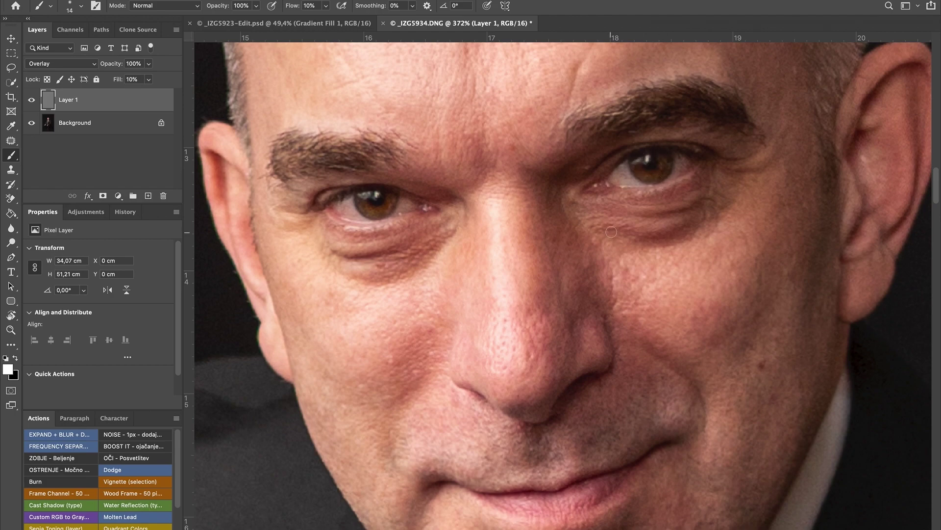
scroll(564, 294, down, 10)
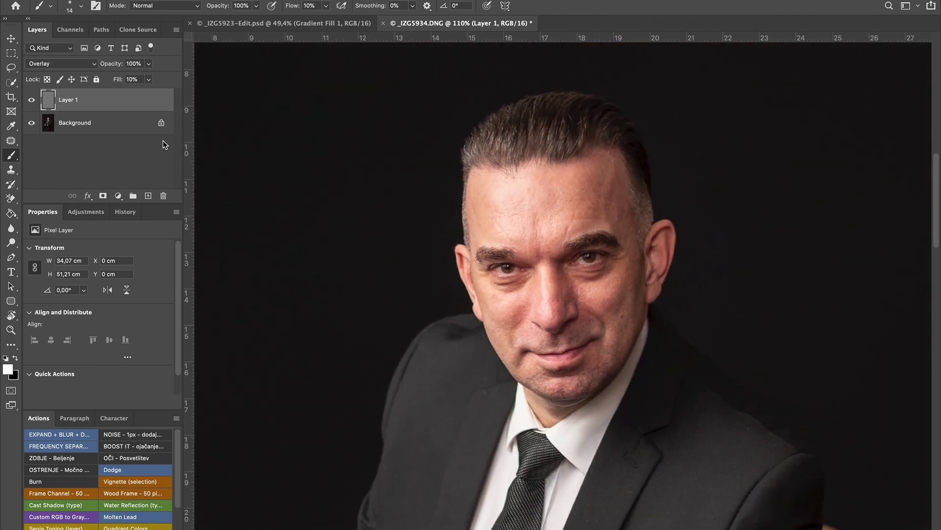
click(33, 100)
click(32, 100)
Delete Layer 1 and add the Define overlay layer with a black mask.
key(Delete)
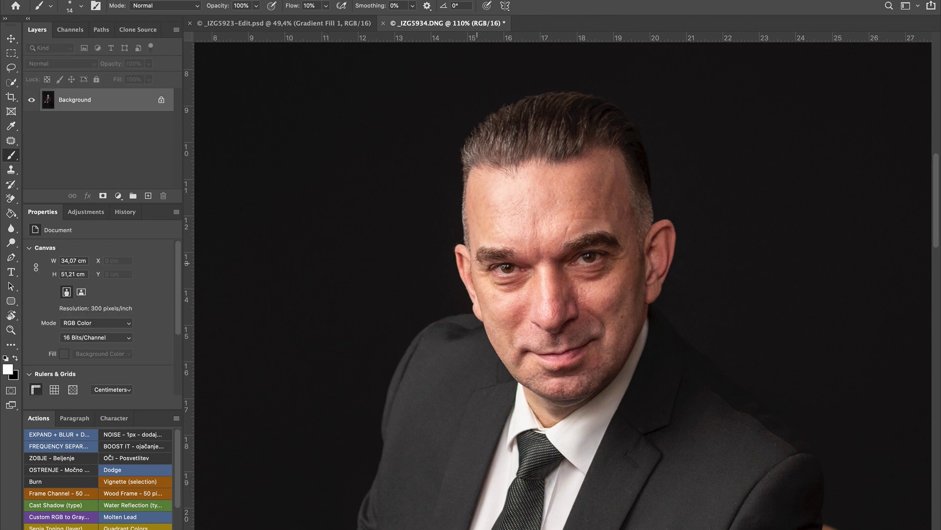
scroll(496, 259, up, 5)
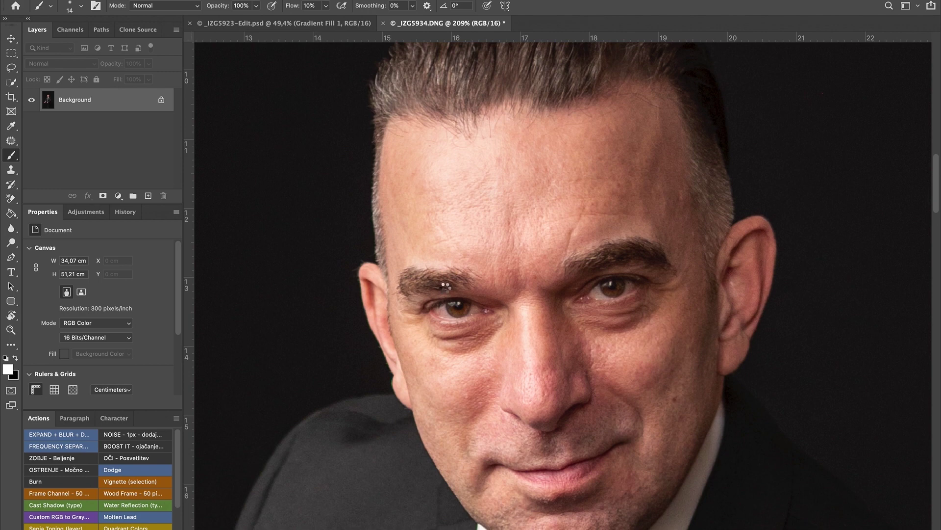
key(F2)
scroll(445, 288, up, 3)
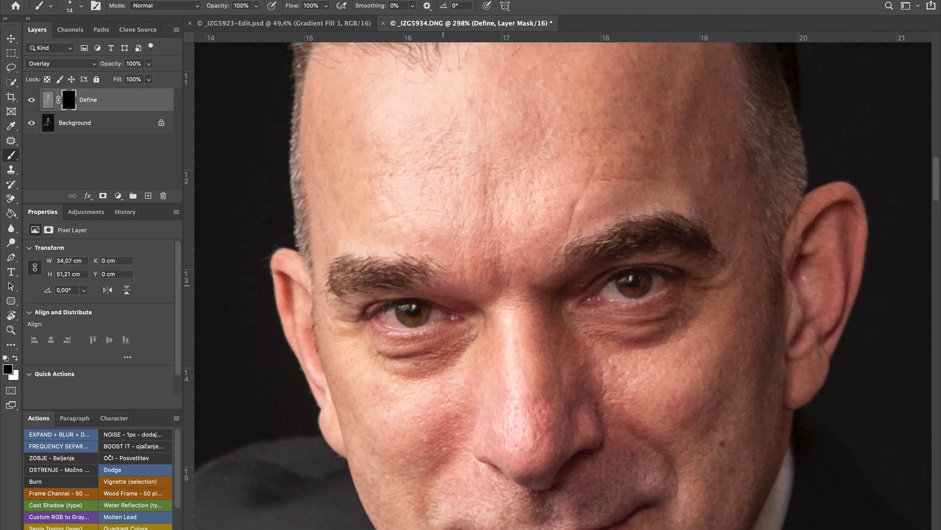
Paint white with a 33 px brush over the eyes on the Define mask.
key(x)
mouse_move(455, 374)
mouse_down()
mouse_move(386, 302)
mouse_move(449, 316)
mouse_up()
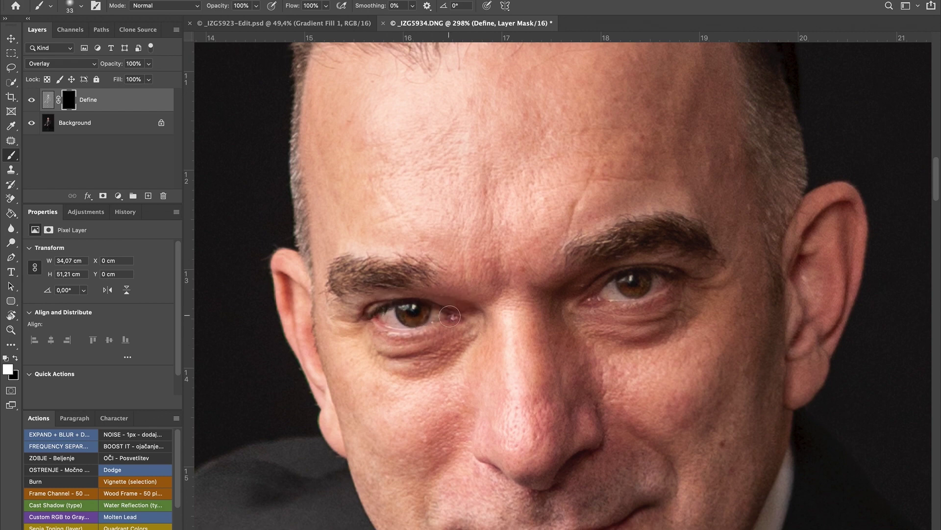
drag(611, 296, 672, 282)
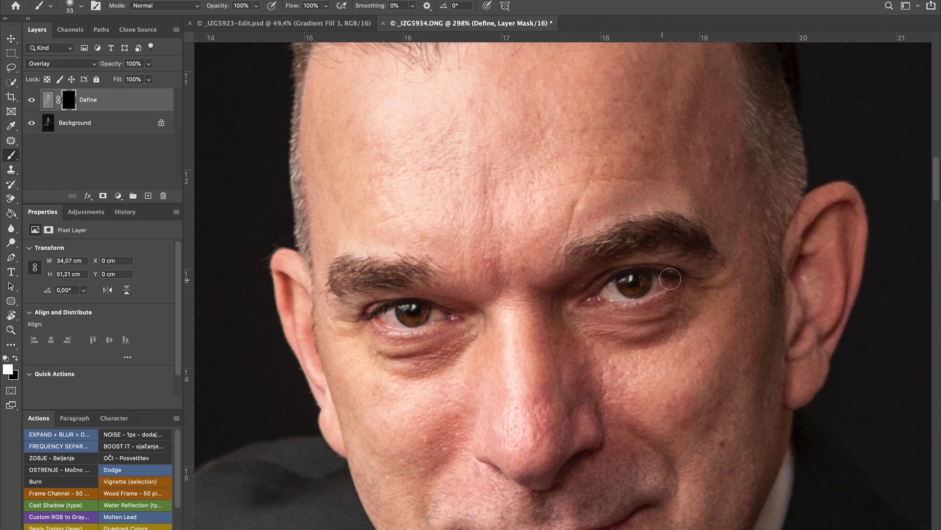
scroll(692, 336, down, 3)
scroll(687, 334, down, 3)
scroll(682, 330, down, 3)
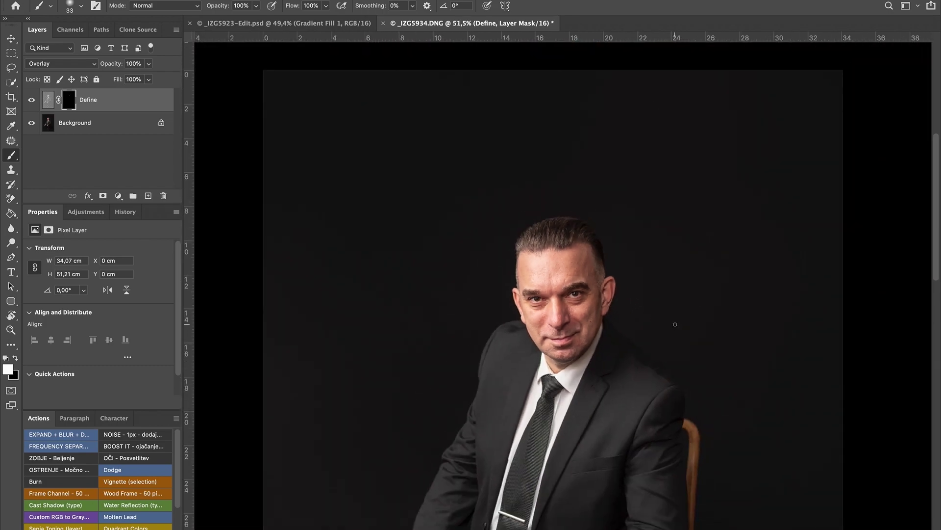
scroll(674, 325, down, 2)
scroll(674, 324, down, 3)
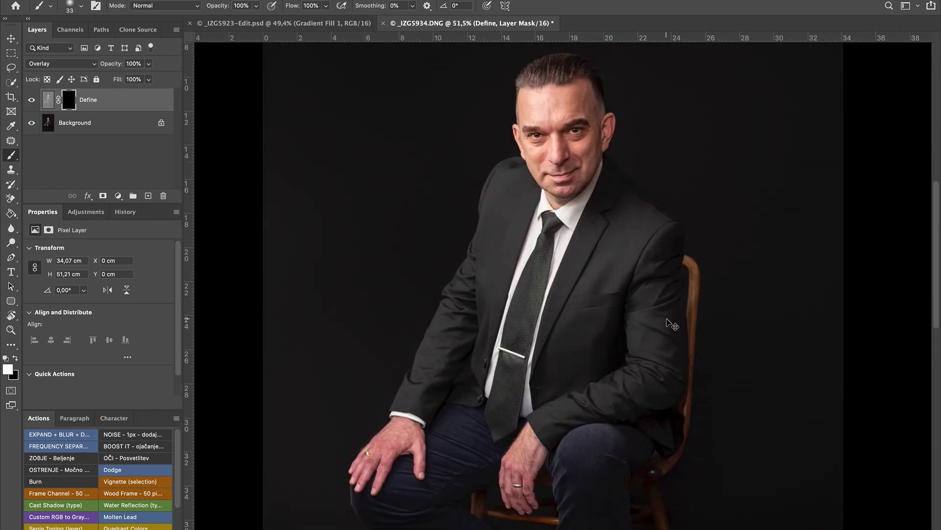
Merge the Define layer down into the Background.
key(ctrl+e)
scroll(665, 319, down, 2)
scroll(664, 319, down, 1)
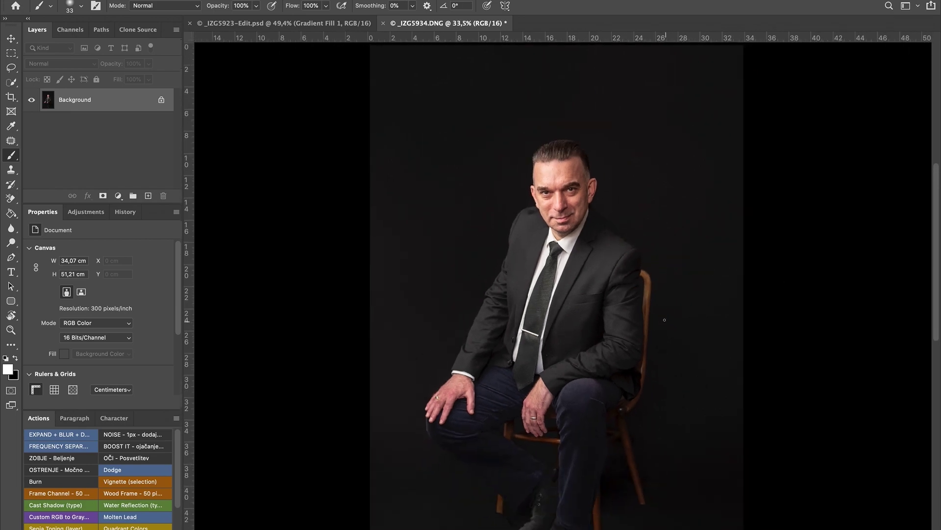
scroll(665, 320, down, 2)
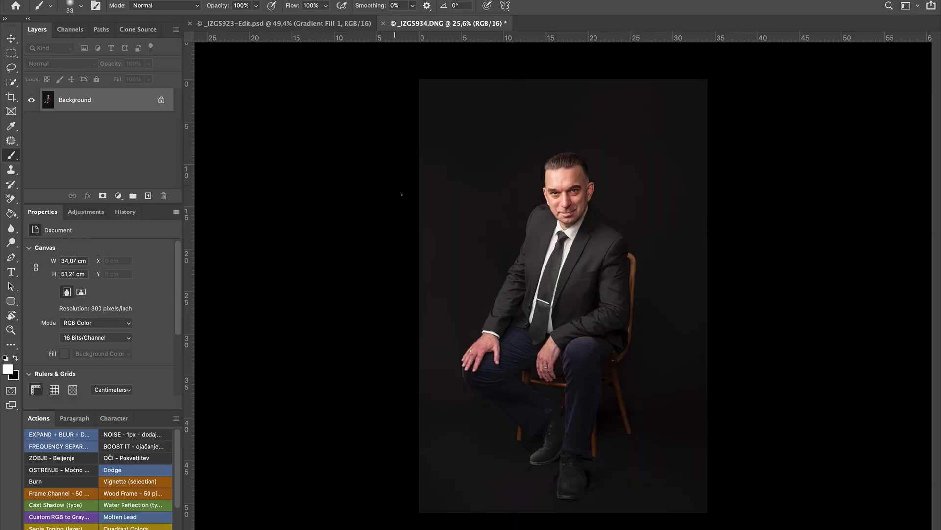
Show Mission Control with Finder, Photoshop and Lightroom Classic windows.
key(ctrl+Up)
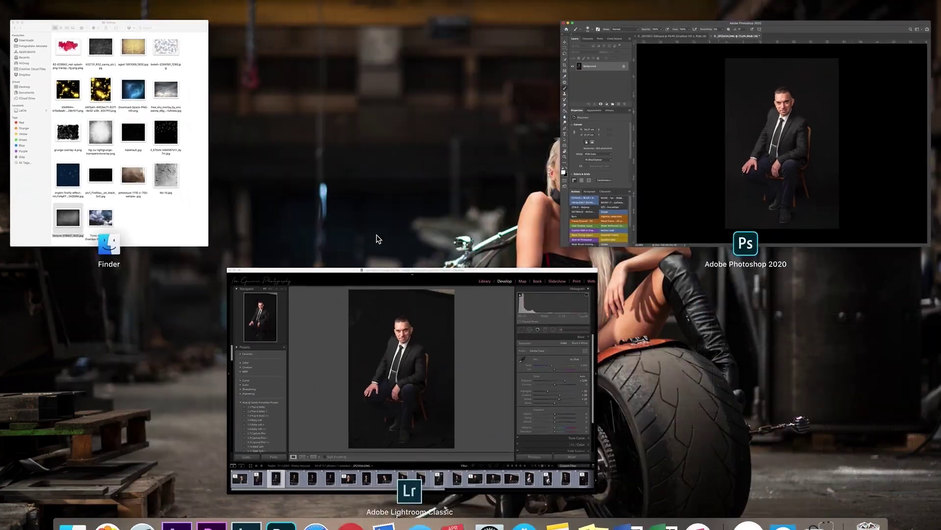
Drag 422731_632_canny_pic.jpg from the Finder texture folder onto the Photoshop portrait.
click(183, 168)
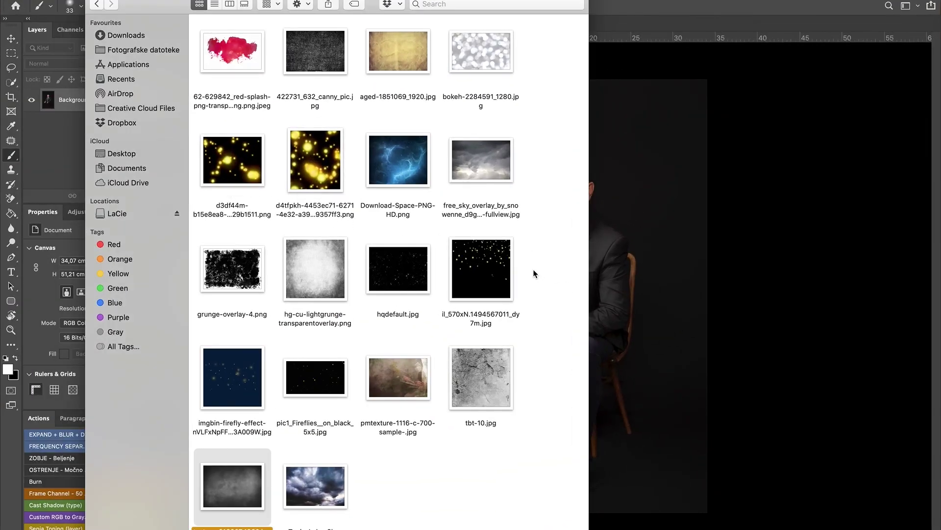
scroll(534, 272, up, 5)
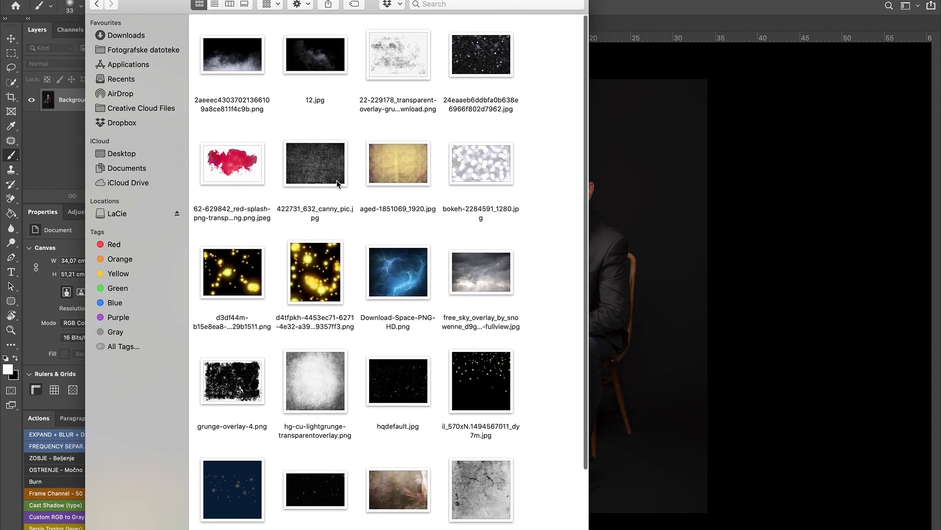
drag(319, 165, 657, 265)
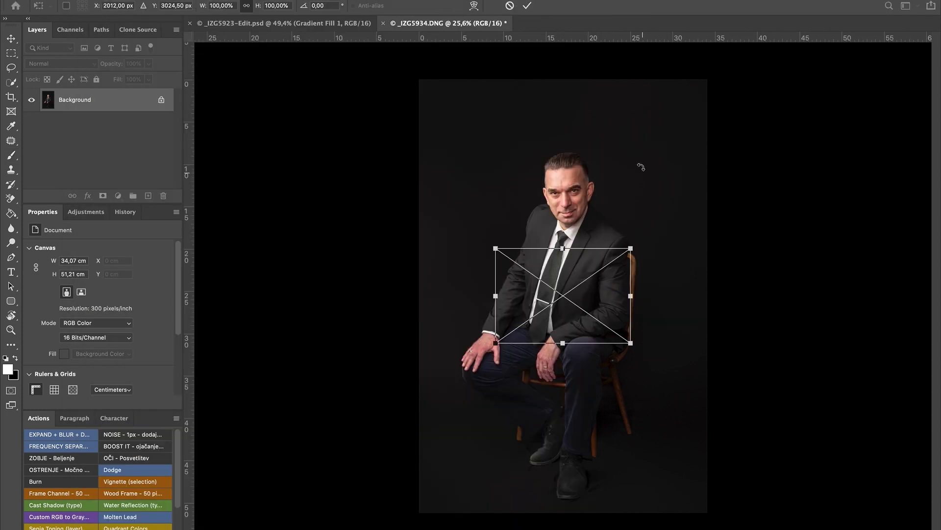
Rotate the canny texture 90° and scale it to about 329% to cover the portrait.
drag(645, 247, 626, 396)
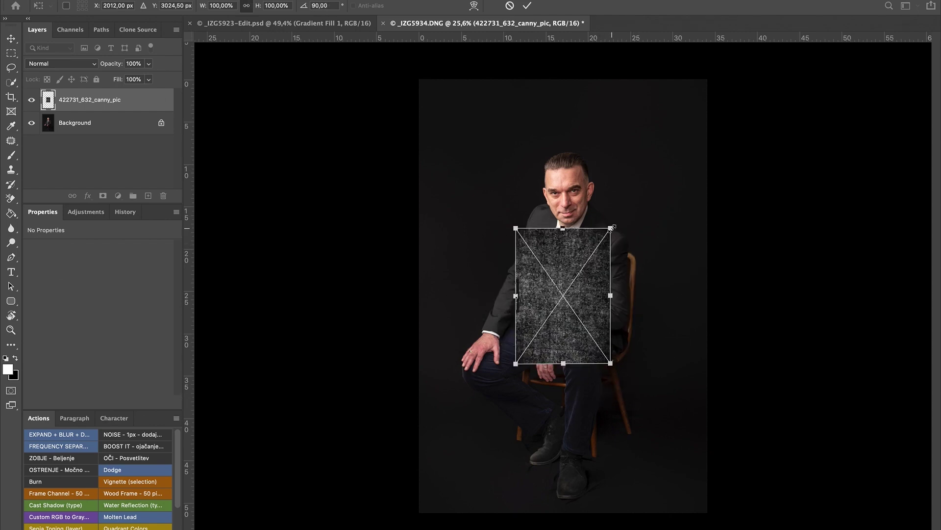
drag(611, 228, 714, 80)
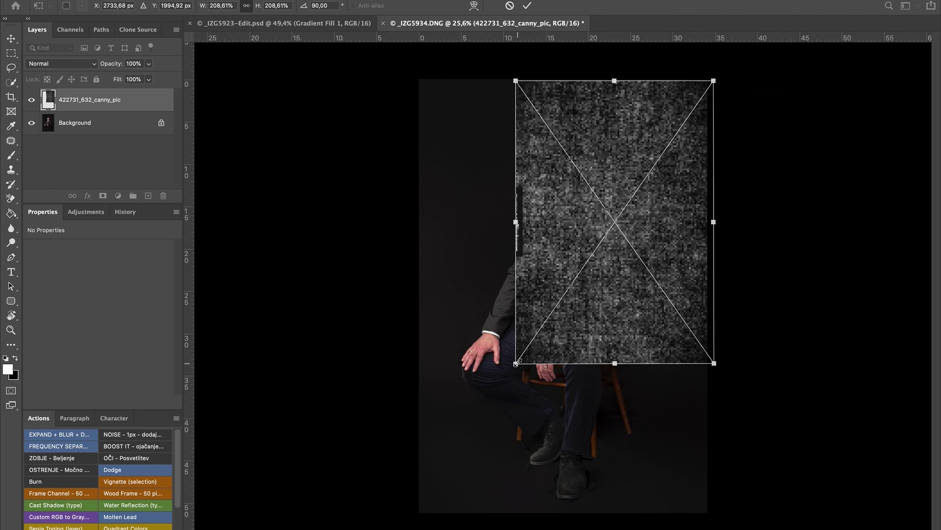
drag(515, 363, 402, 526)
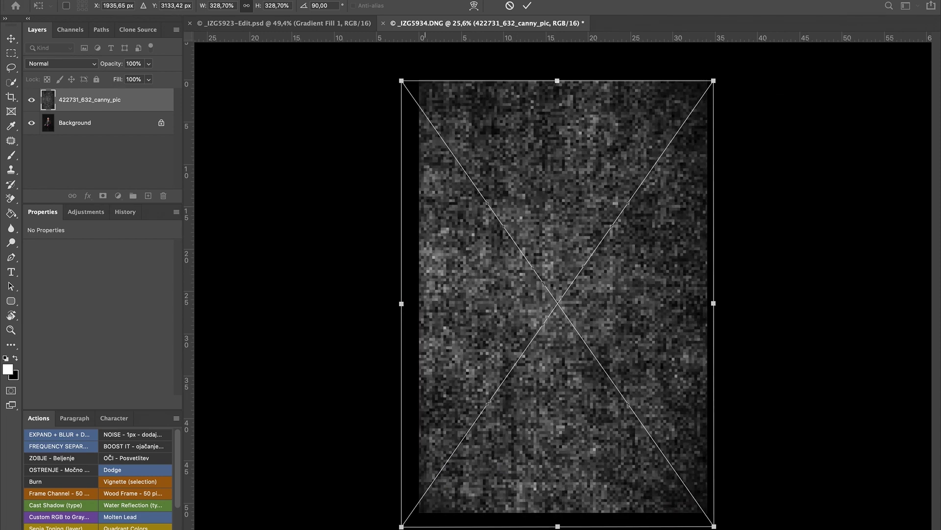
key(Return)
click(86, 68)
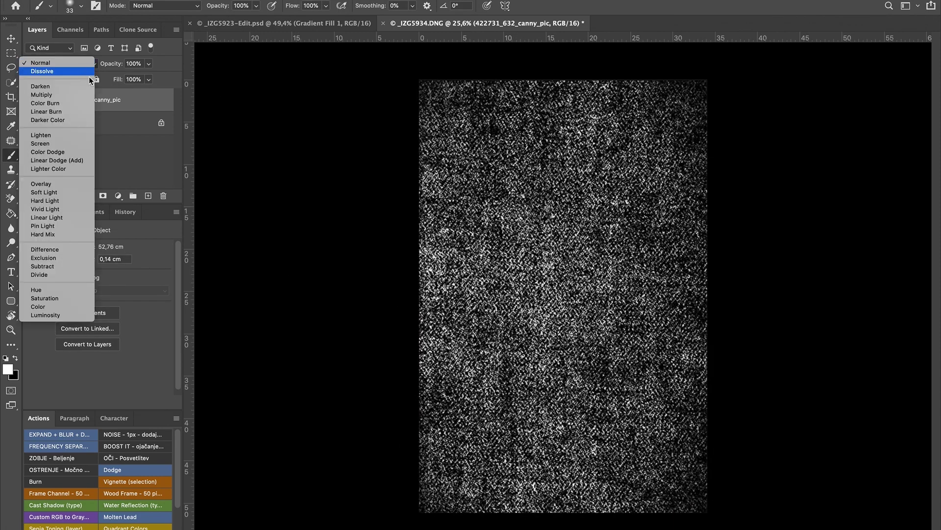
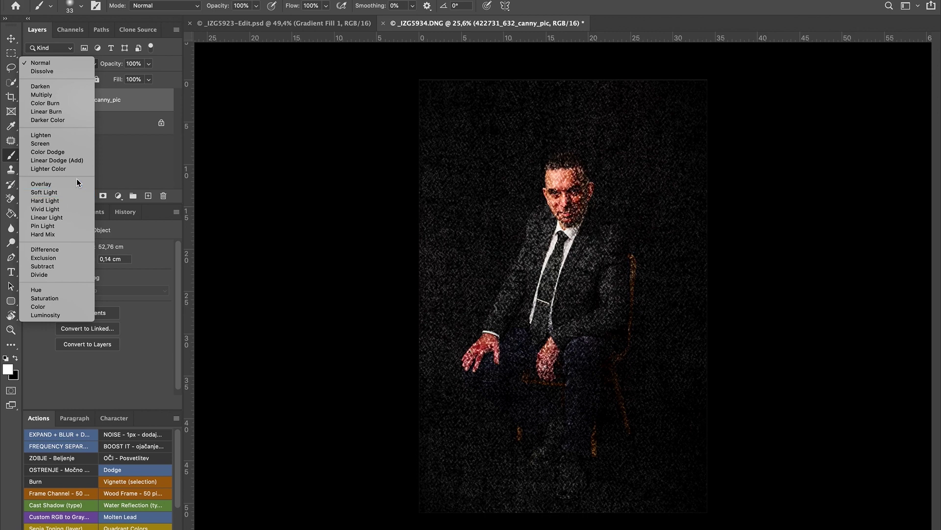
Set the canny_pic texture layer's blend mode to Overlay.
key(Escape)
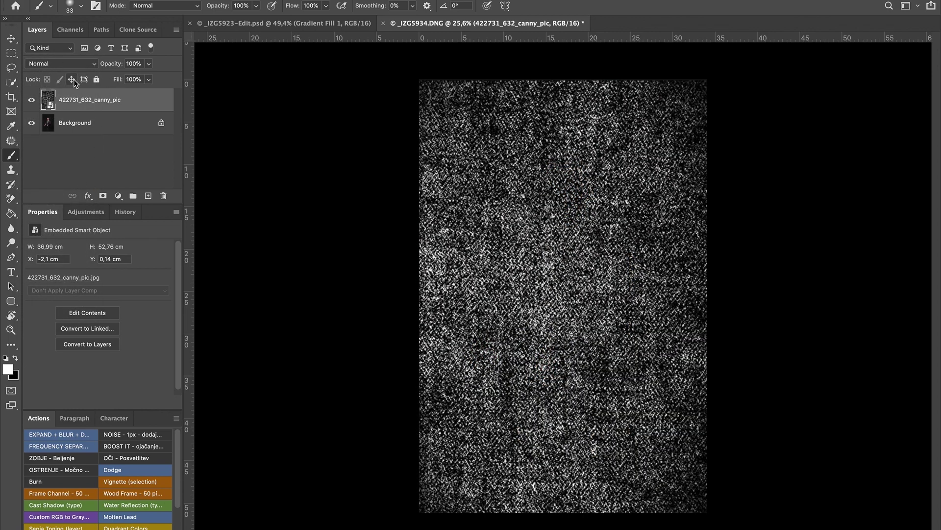
click(81, 69)
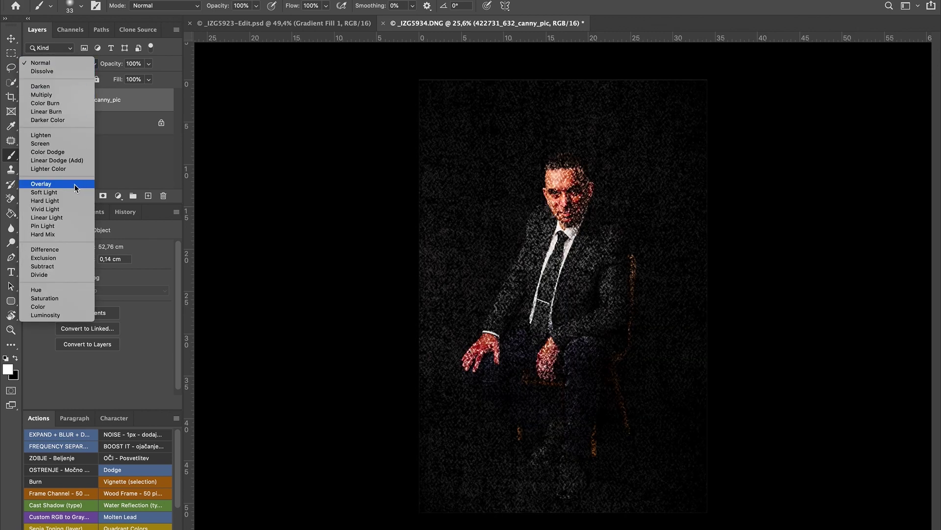
click(76, 185)
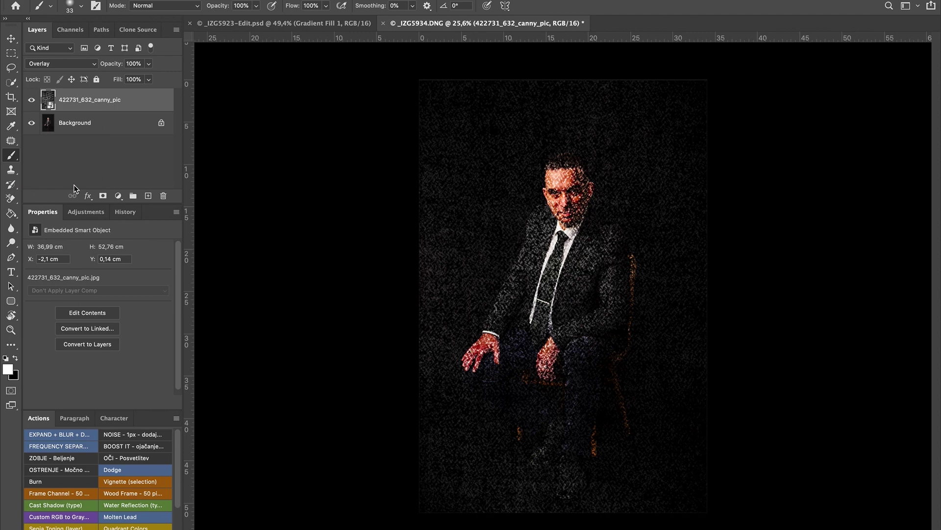
Select the seated man on the Background, subtracting the gaps by the leg, shoe and thigh.
click(102, 122)
click(32, 99)
key(w)
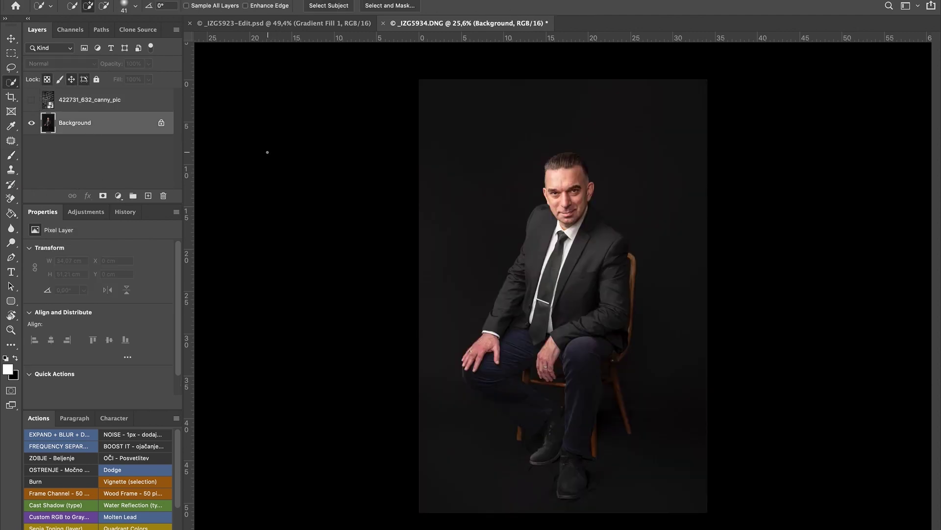
click(323, 9)
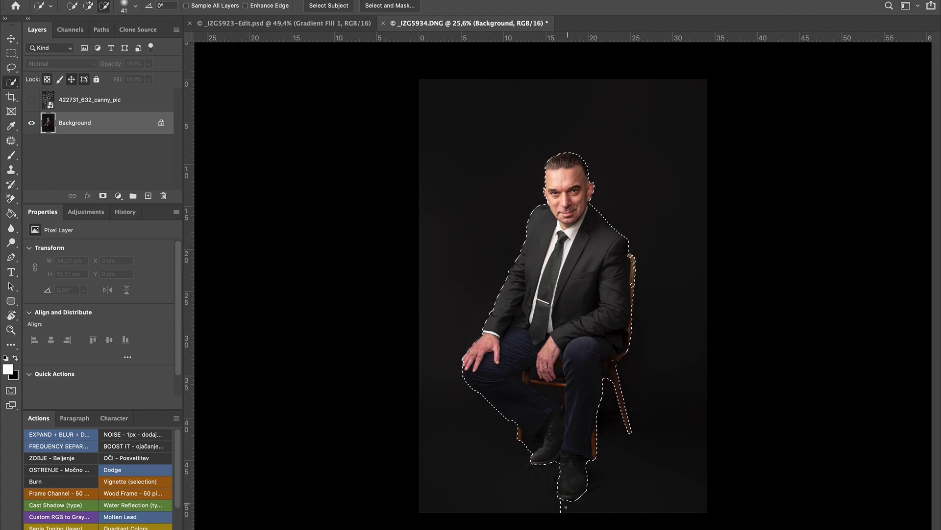
scroll(633, 265, up, 5)
scroll(662, 220, down, 5)
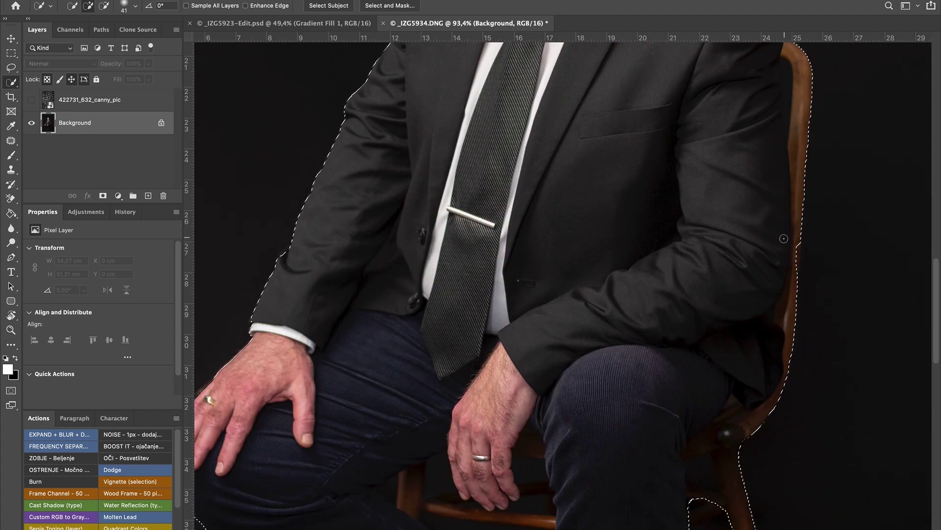
scroll(686, 186, down, 5)
drag(691, 176, 706, 206)
drag(422, 393, 452, 415)
drag(441, 196, 515, 245)
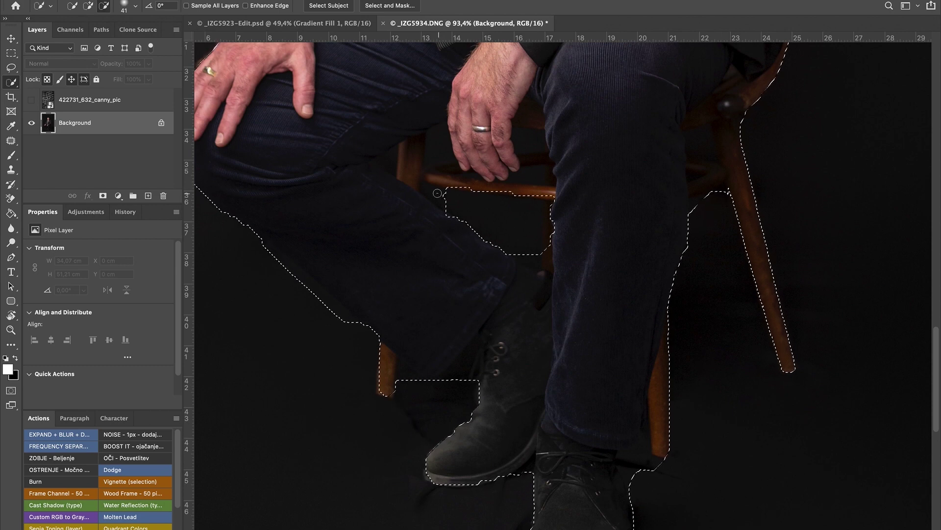
Invert the selection and add a canny_pic layer mask so the texture covers only the backdrop.
scroll(515, 246, down, 3)
scroll(599, 392, down, 5)
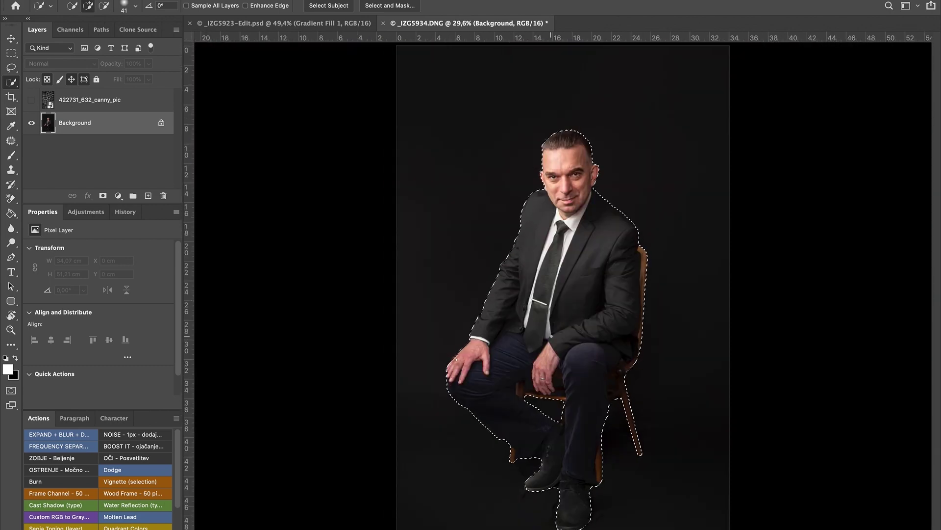
key(ctrl+shift+i)
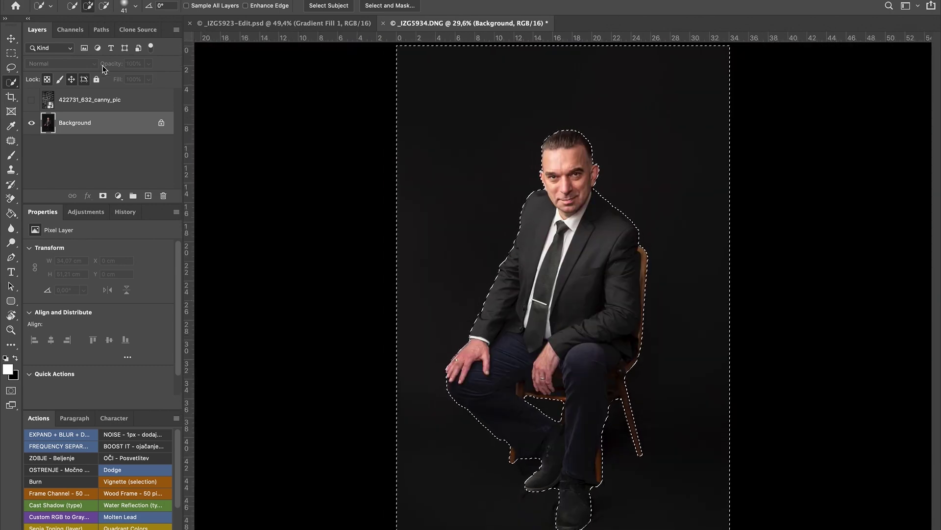
click(31, 100)
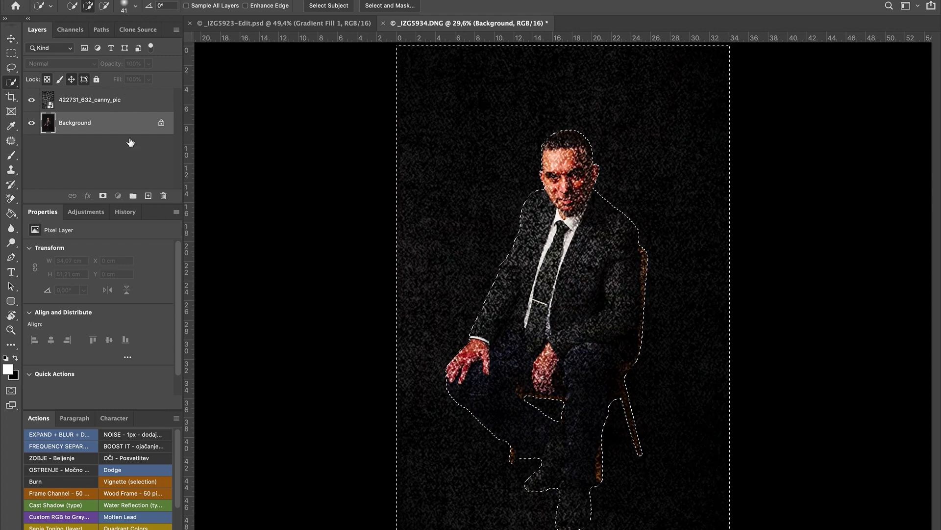
click(118, 100)
click(103, 196)
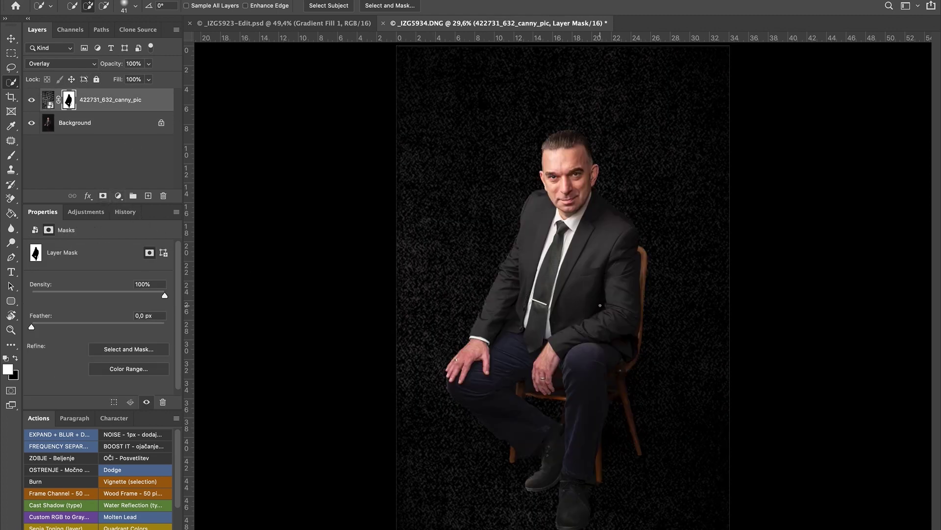
Lower the texture layer's opacity to 29%.
scroll(585, 273, down, 3)
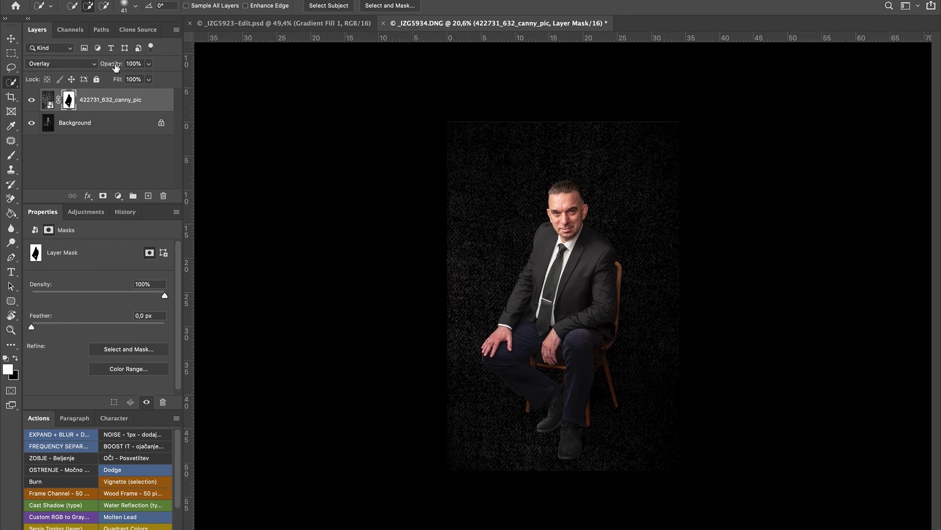
drag(115, 68, 107, 78)
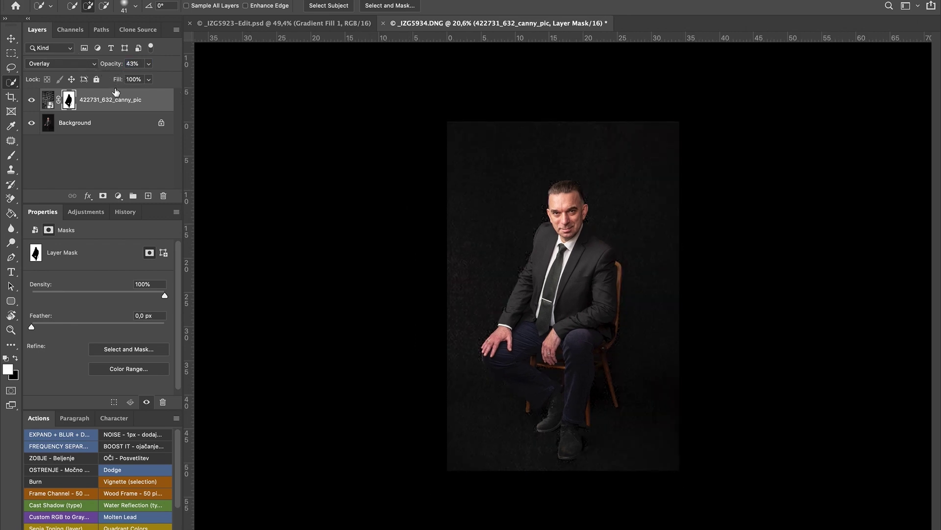
scroll(562, 250, up, 3)
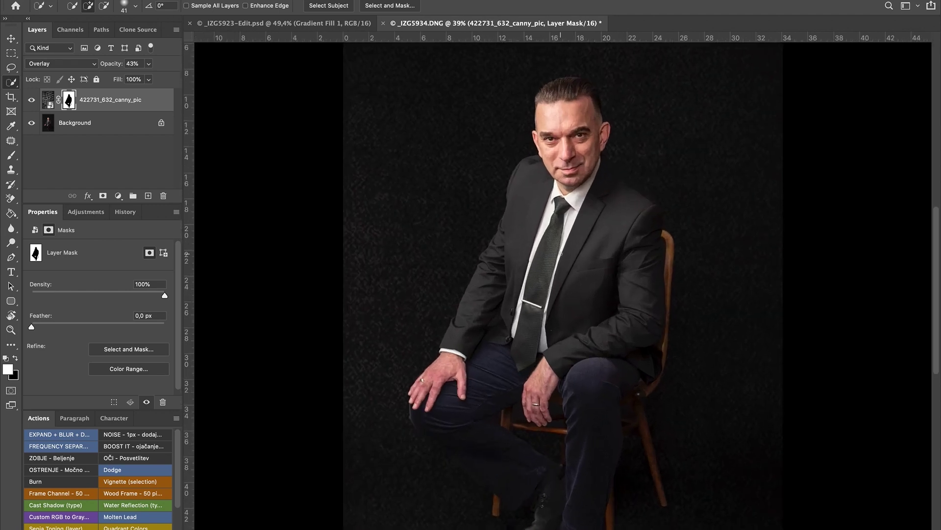
scroll(560, 254, up, 1)
scroll(557, 252, down, 1)
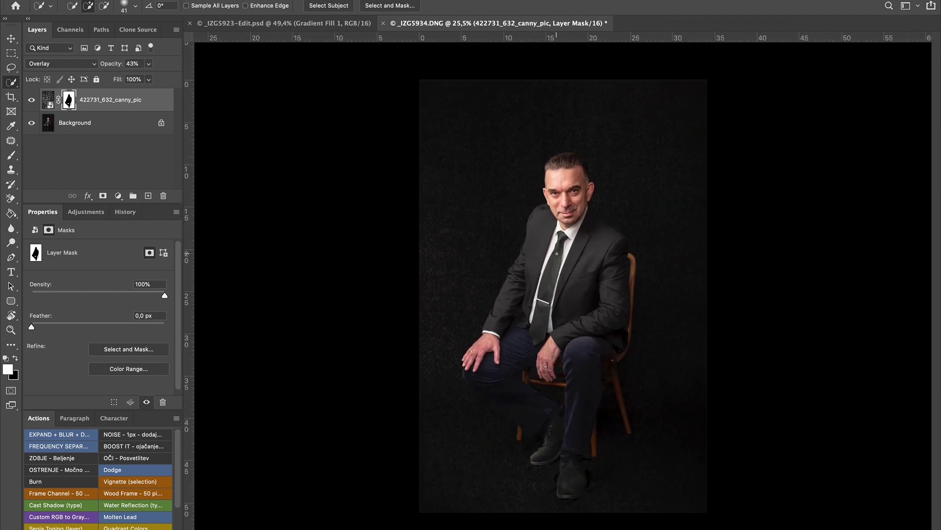
key(2)
key(9)
Paint black with a small Brush on the canny_pic mask over the man's legs.
key(b)
mouse_move(525, 247)
mouse_down()
mouse_move(672, 273)
mouse_move(564, 265)
mouse_up()
key(x)
scroll(566, 367, up, 5)
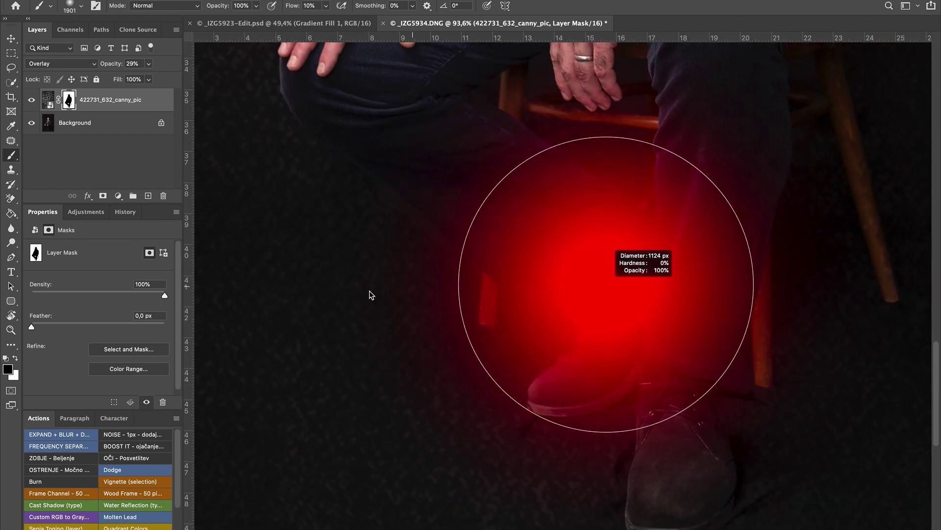
key(x)
drag(406, 216, 363, 216)
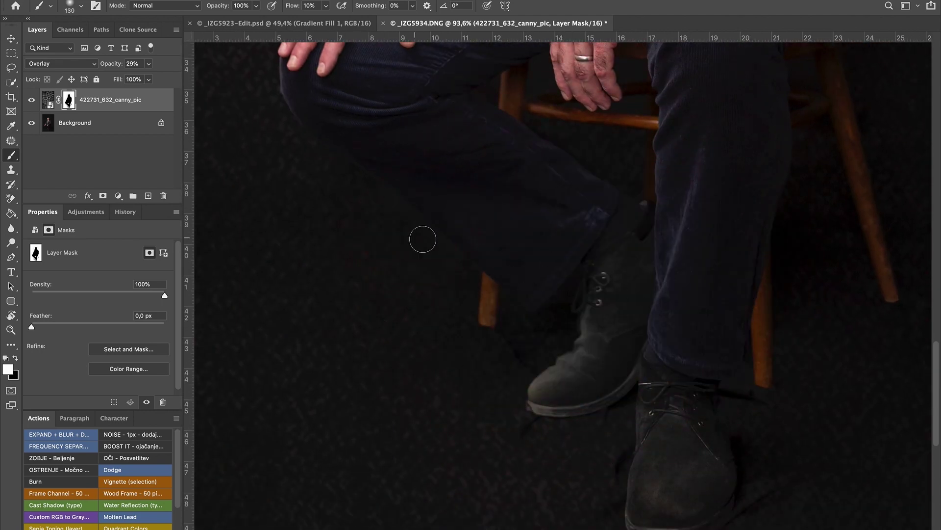
scroll(457, 265, up, 3)
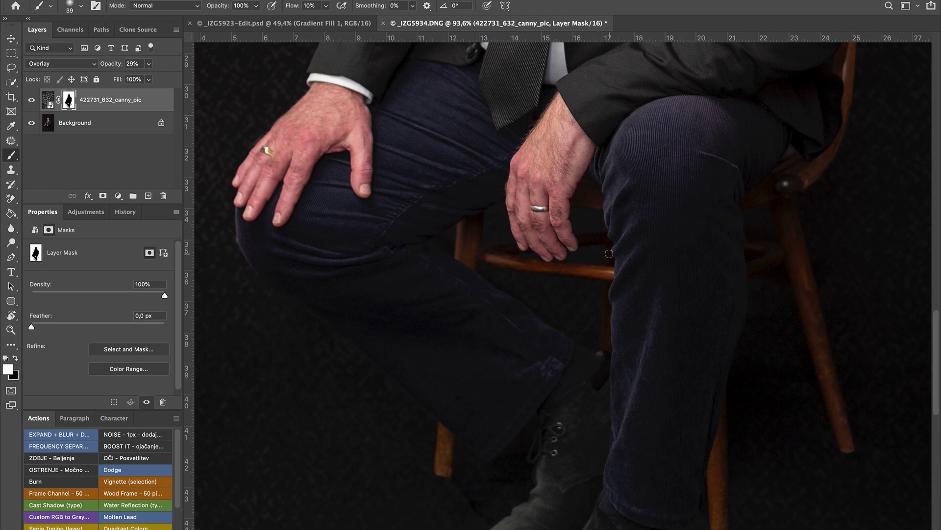
scroll(609, 253, up, 3)
drag(538, 244, 510, 227)
key(x)
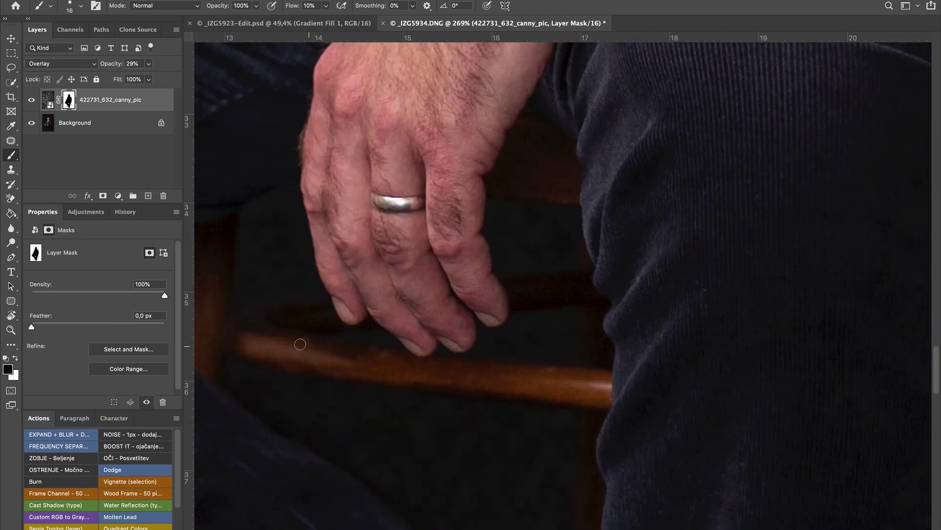
scroll(330, 320, down, 3)
scroll(467, 343, right, 10)
Touch up the mask around the chair and shoes at full flow, alternating black and white.
key(x)
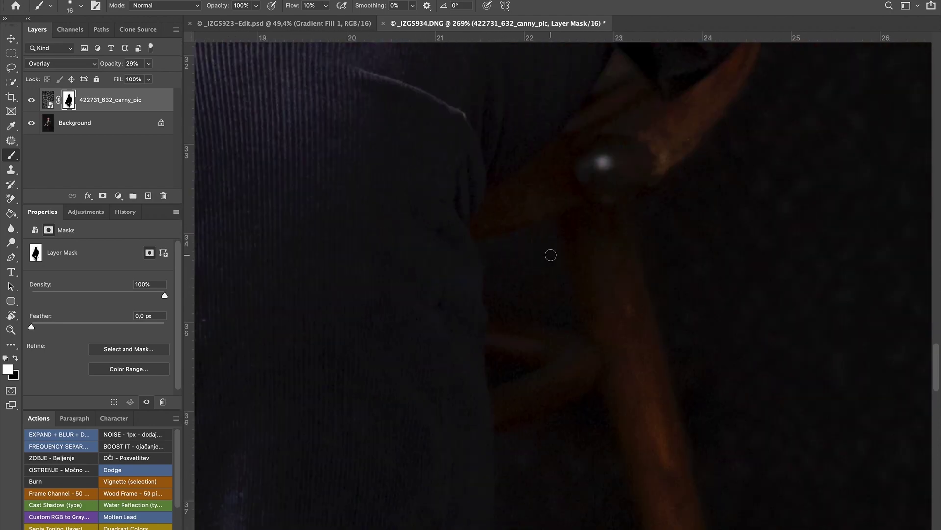
drag(550, 254, 571, 255)
key(x)
key(shift+0)
scroll(735, 417, down, 3)
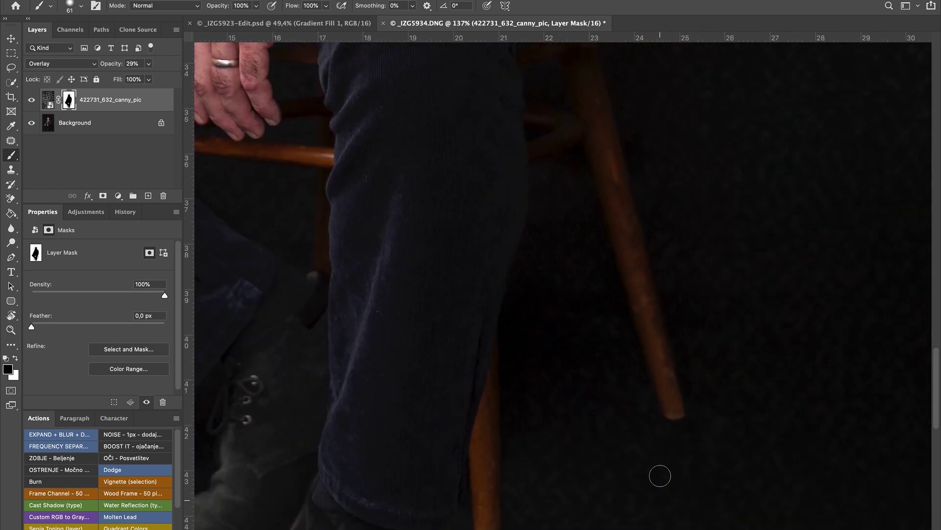
scroll(660, 475, up, 1)
scroll(622, 245, down, 5)
scroll(662, 395, up, 10)
scroll(683, 288, up, 3)
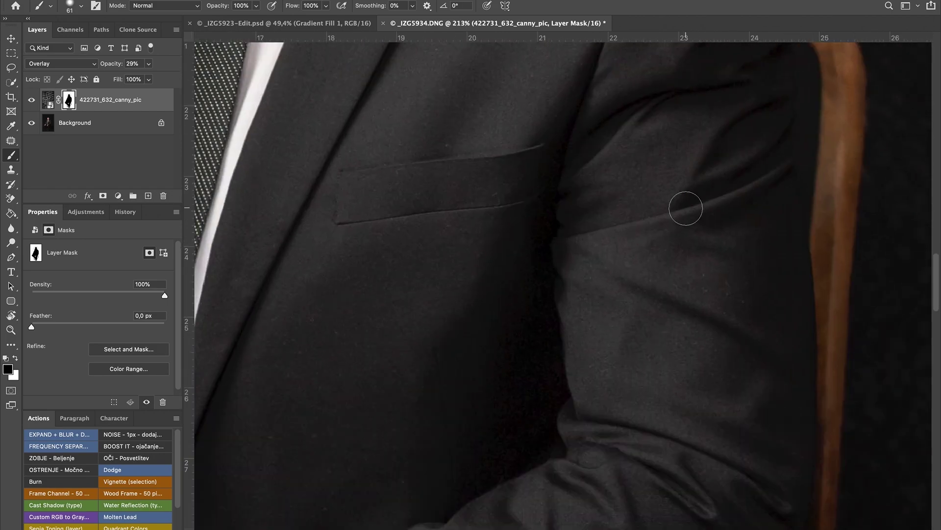
key(bracketleft)
key(bracketleft)
key(bracketleft)
key(x)
scroll(665, 388, up, 5)
scroll(667, 496, left, 5)
scroll(667, 495, down, 10)
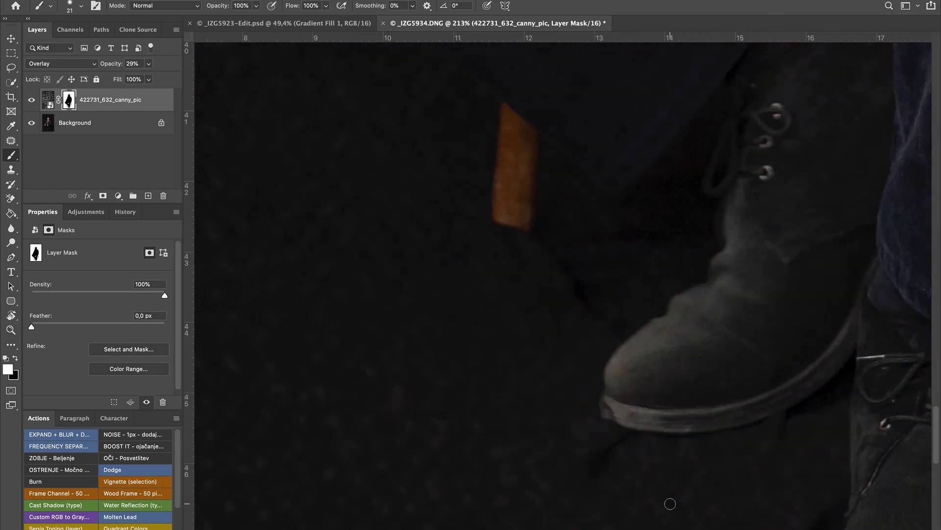
Fit the whole portrait on screen and inspect the texture masking.
key(ctrl+0)
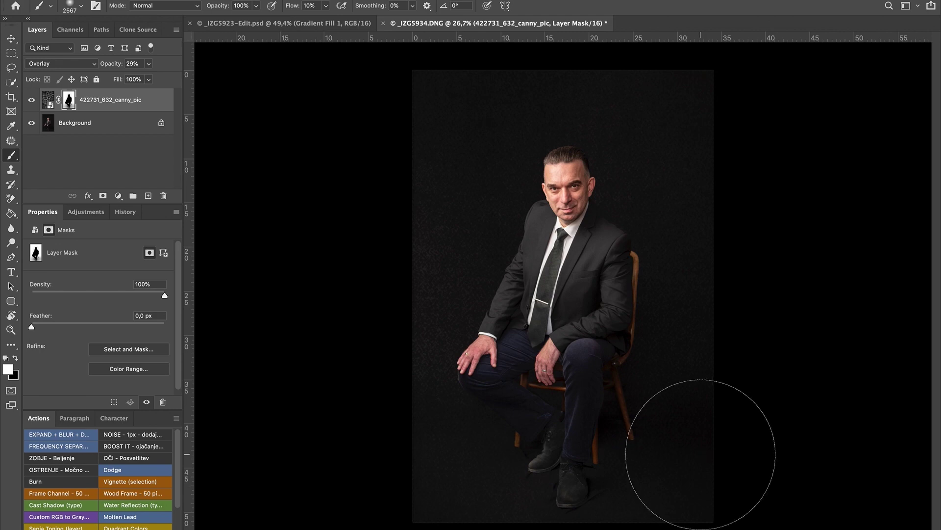
scroll(706, 458, up, 5)
scroll(698, 456, down, 10)
scroll(699, 456, down, 2)
scroll(696, 454, down, 5)
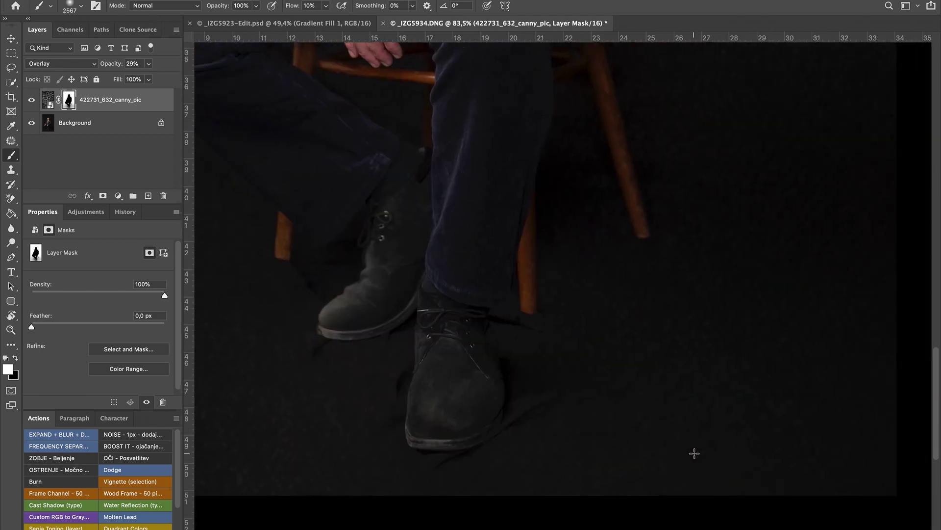
scroll(694, 452, down, 3)
scroll(694, 453, up, 3)
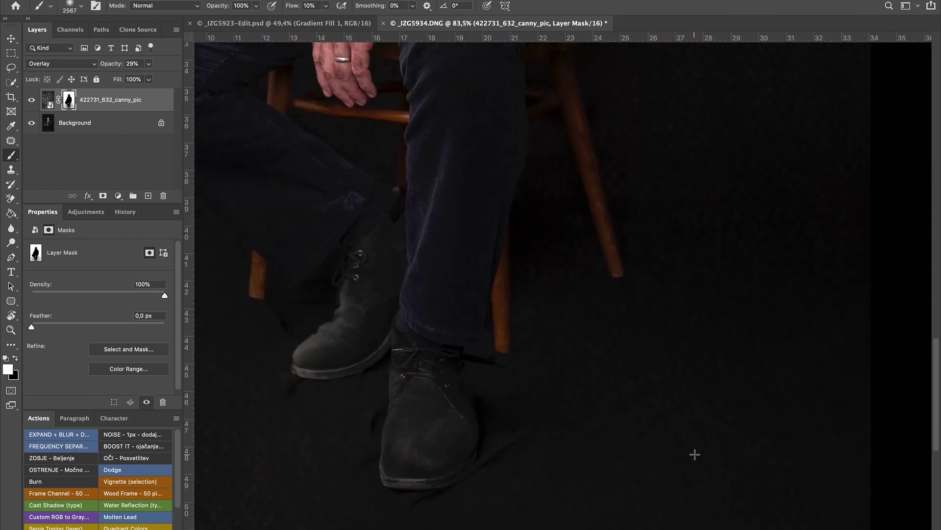
scroll(696, 454, up, 3)
scroll(695, 454, left, 3)
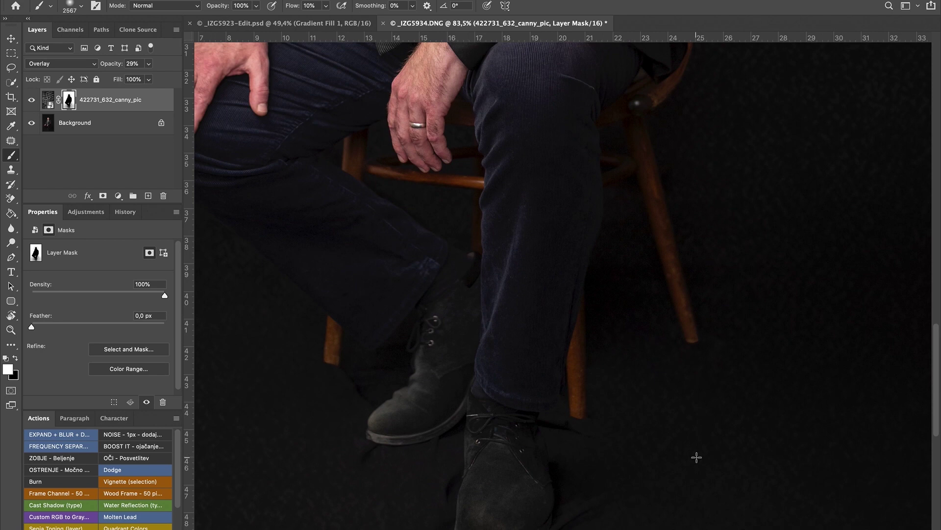
scroll(696, 458, up, 4)
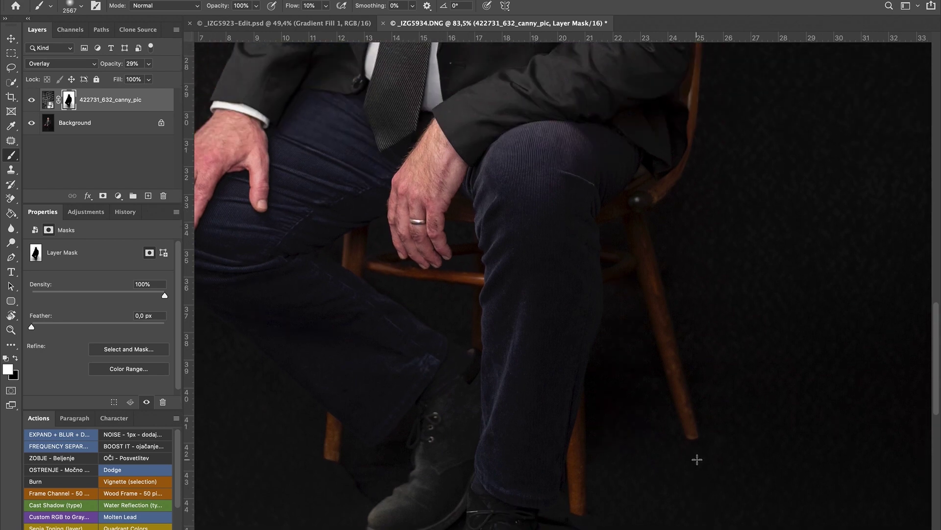
scroll(697, 458, down, 2)
scroll(697, 459, down, 2)
scroll(697, 459, down, 2)
scroll(697, 460, down, 2)
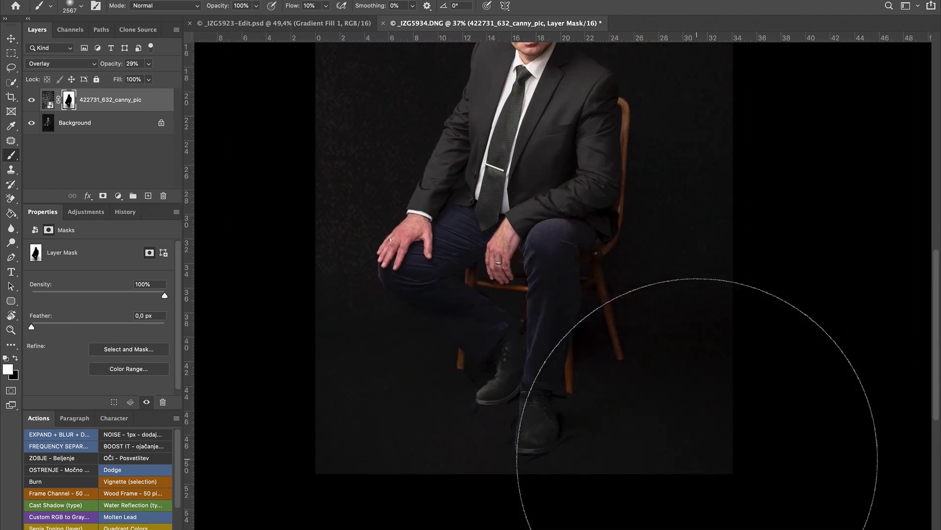
scroll(697, 459, up, 5)
scroll(697, 459, down, 1)
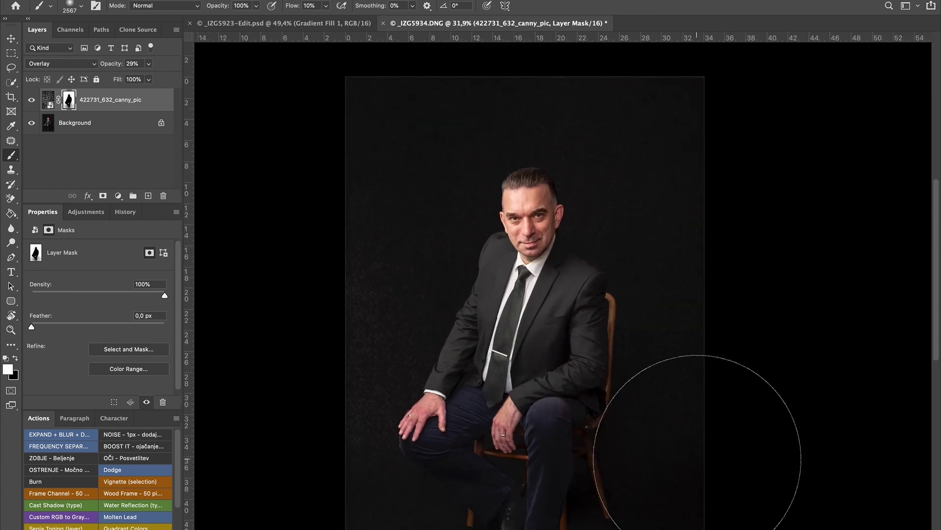
scroll(697, 459, down, 2)
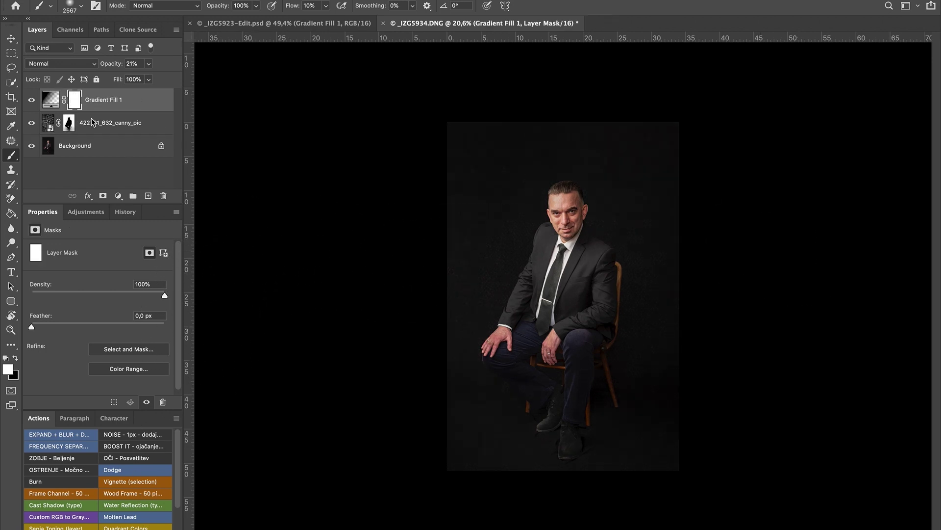
Set Gradient Fill 1 to Soft Light and paint black on its mask over the seated man.
click(56, 63)
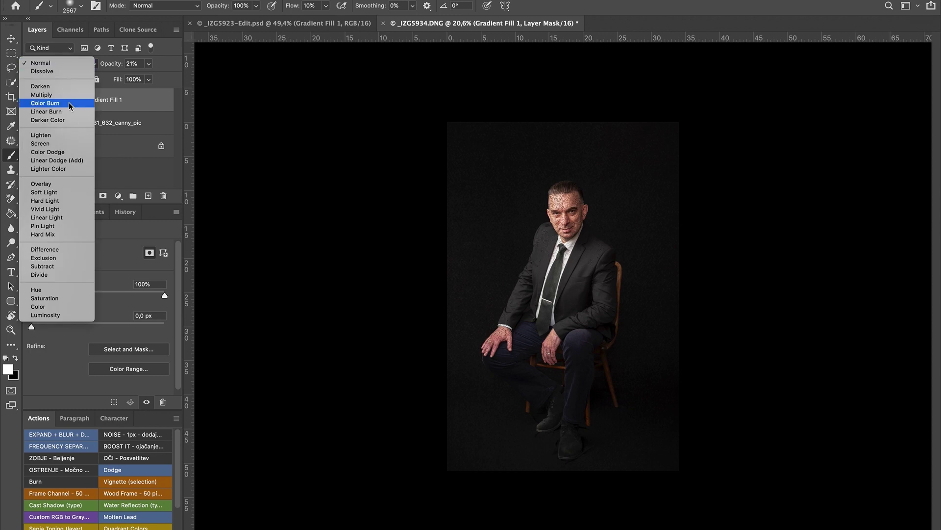
click(72, 192)
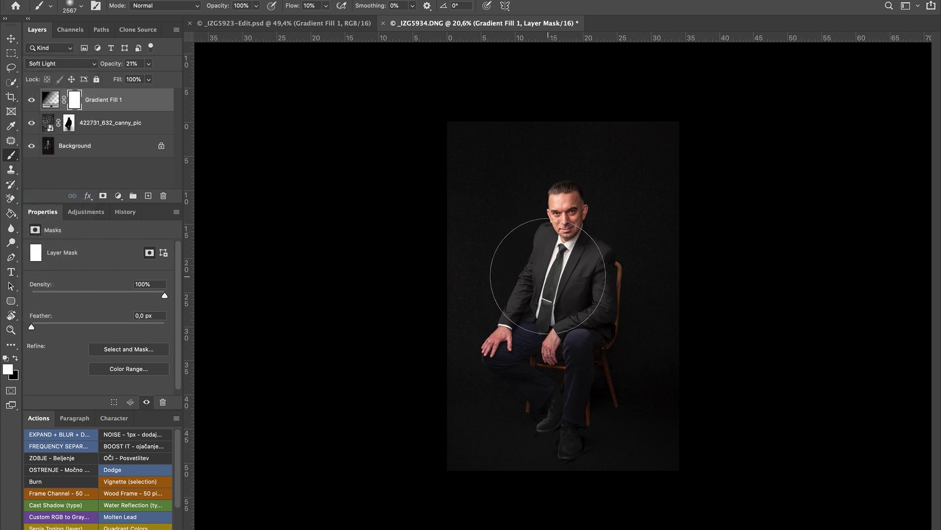
key(x)
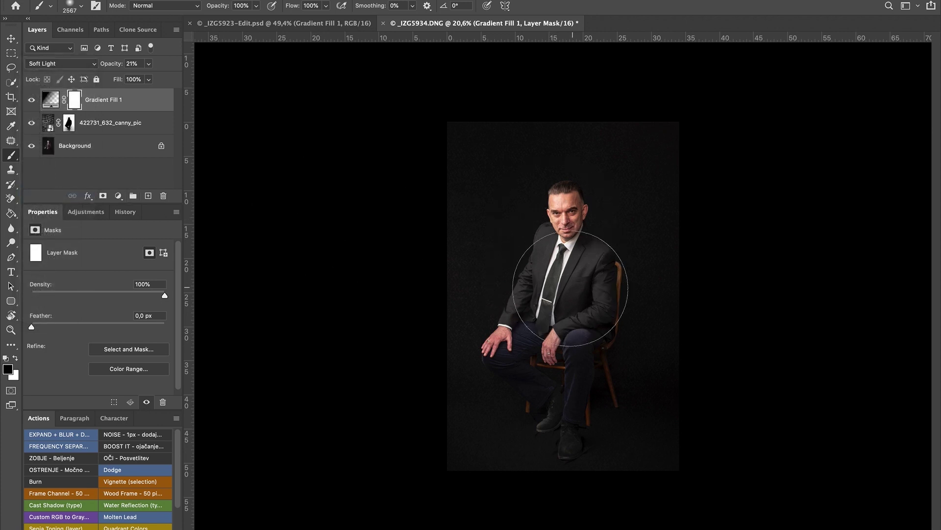
mouse_move(557, 306)
mouse_down()
mouse_move(583, 312)
mouse_move(552, 312)
mouse_up()
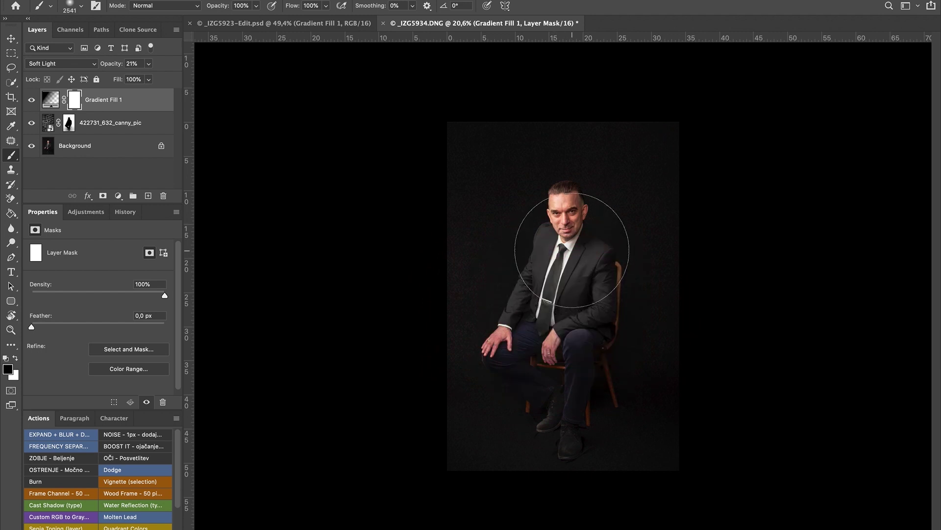
drag(564, 349, 626, 427)
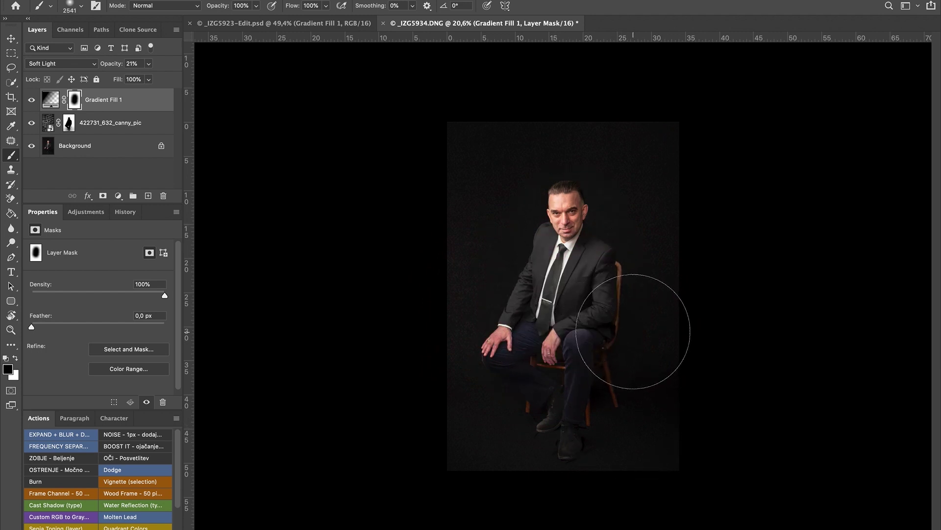
scroll(641, 325, up, 3)
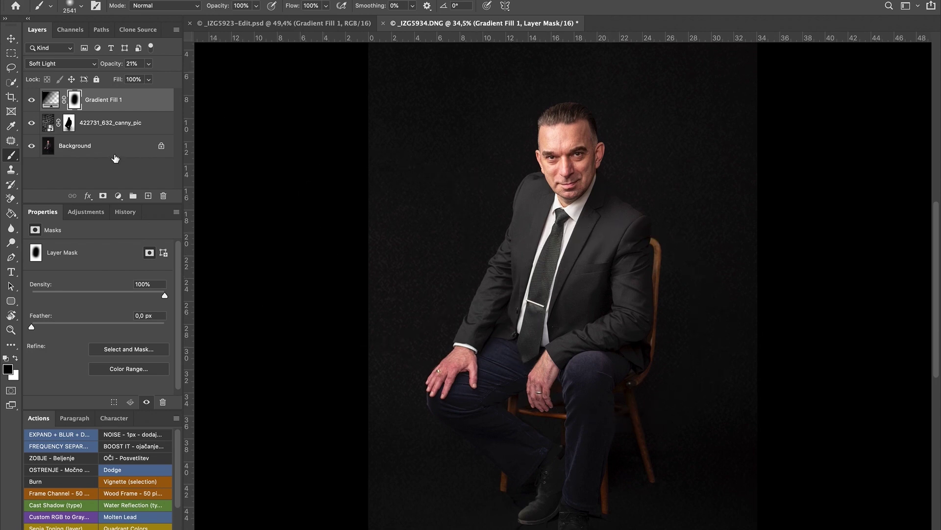
Add a Color Lookup adjustment layer above the canny_pic texture layer.
click(137, 130)
click(87, 212)
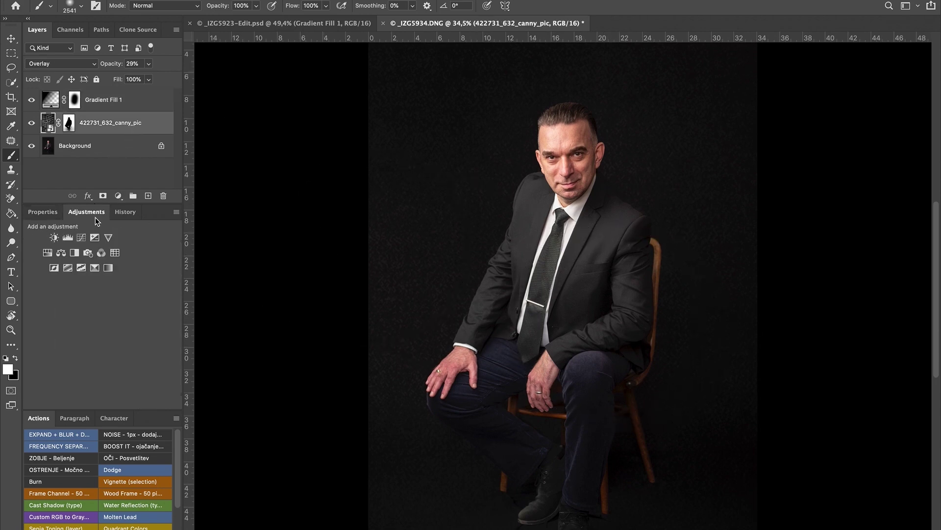
click(116, 253)
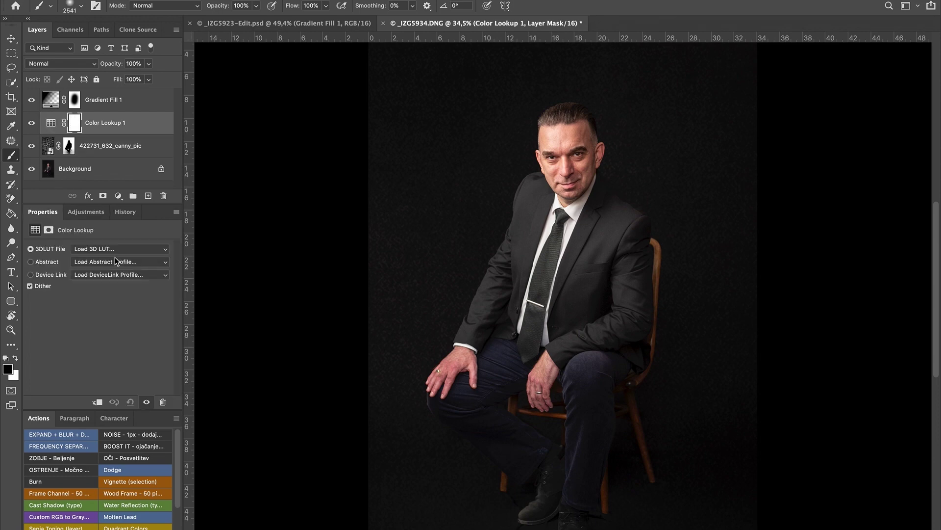
Apply the Fuji ETERNA 250D Fuji 3510 LUT, clip it to canny_pic, and compare it toggled off.
click(115, 250)
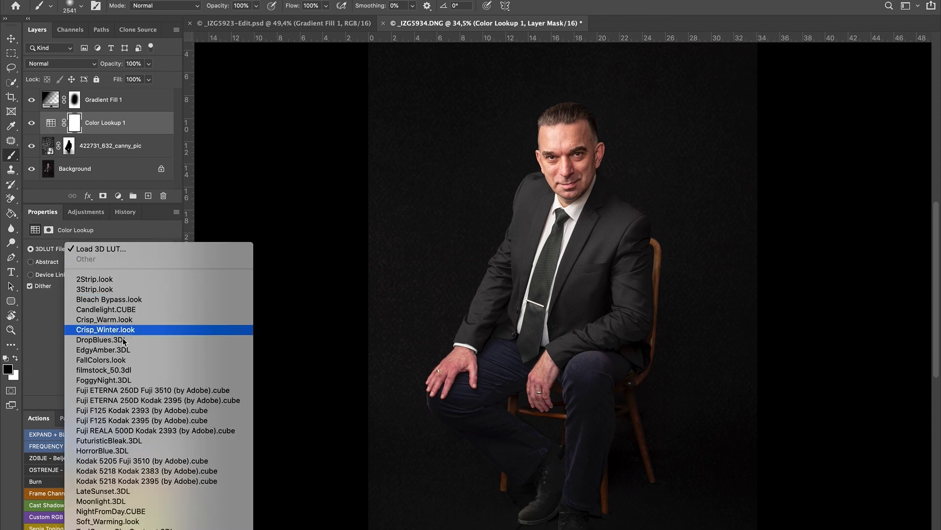
click(142, 389)
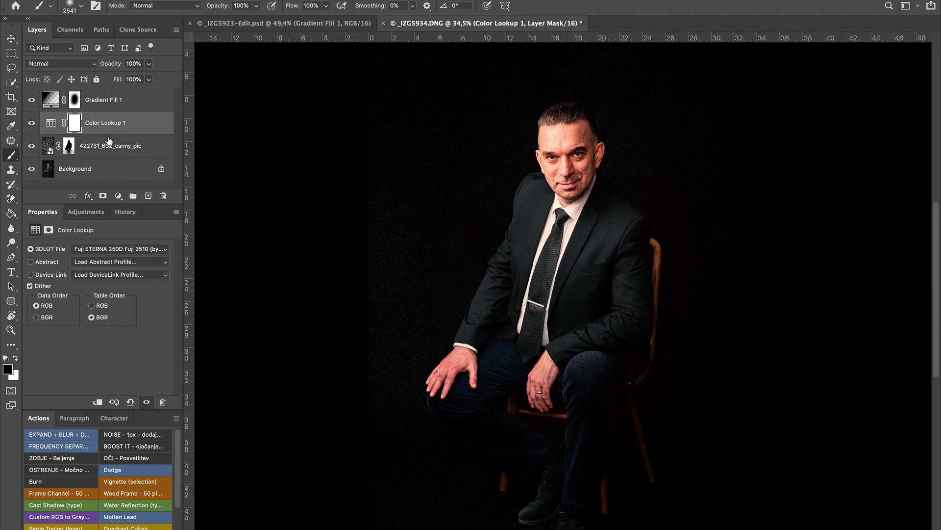
click(103, 402)
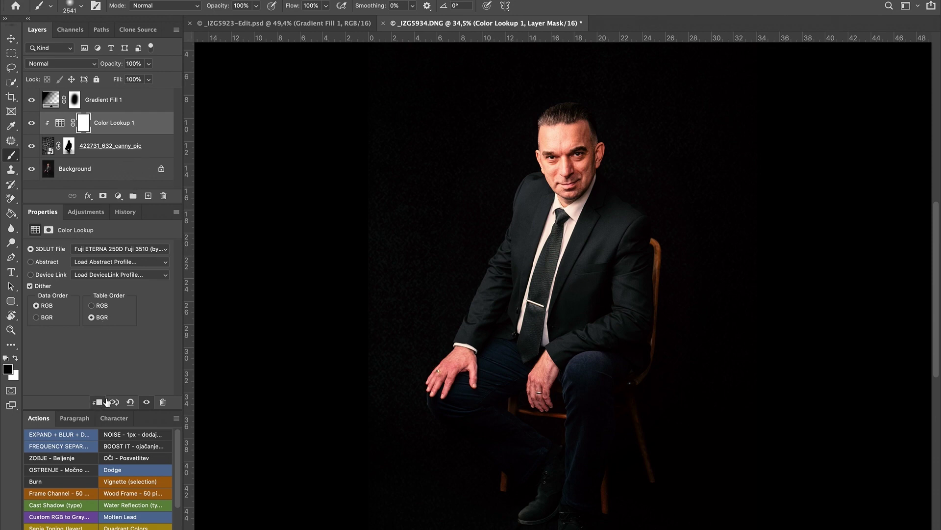
click(32, 123)
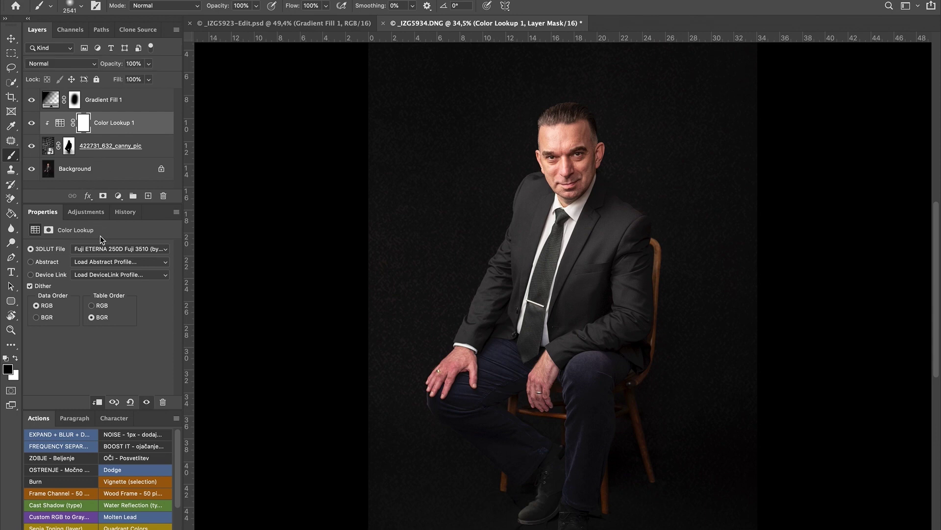
Try the ETERNA Kodak 2395, F125 Kodak 2393 and REALA 500D Kodak 2393 LUTs, then delete the layer.
click(150, 252)
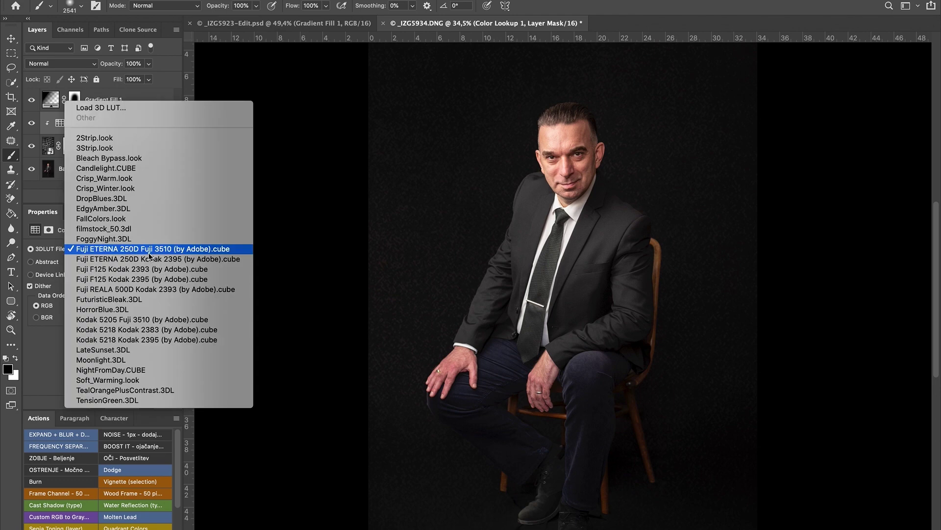
click(149, 259)
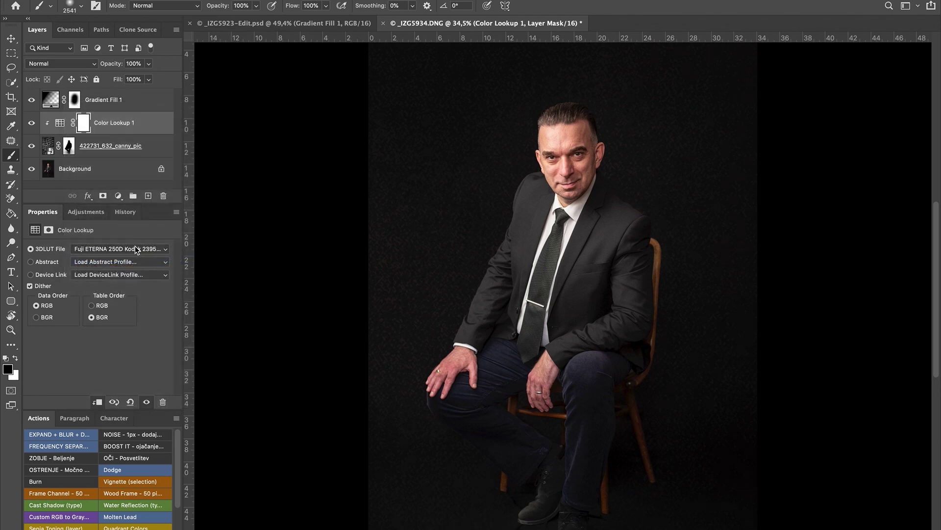
click(137, 250)
click(144, 263)
click(143, 250)
click(148, 272)
key(Delete)
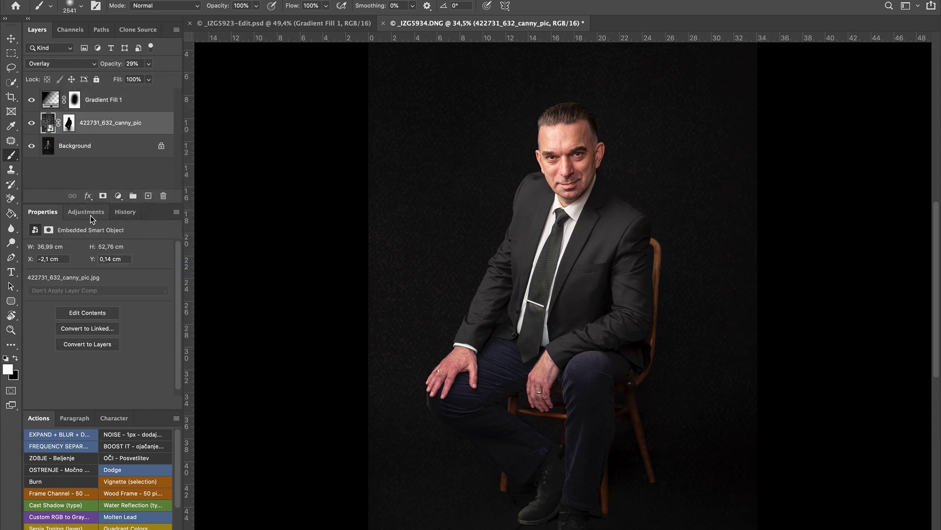
Add a Warming Filter (85) Photo Filter clipped to canny_pic at 36% density, toggling it to compare.
click(91, 218)
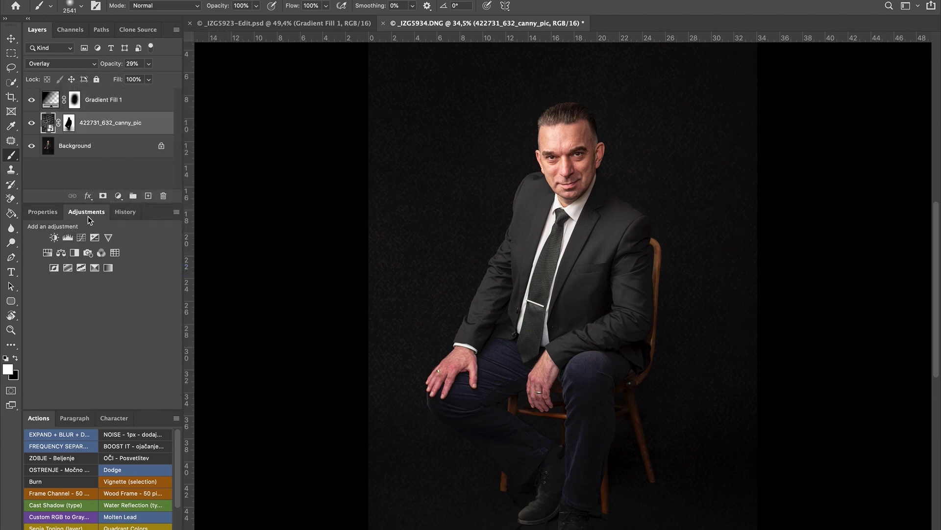
click(87, 252)
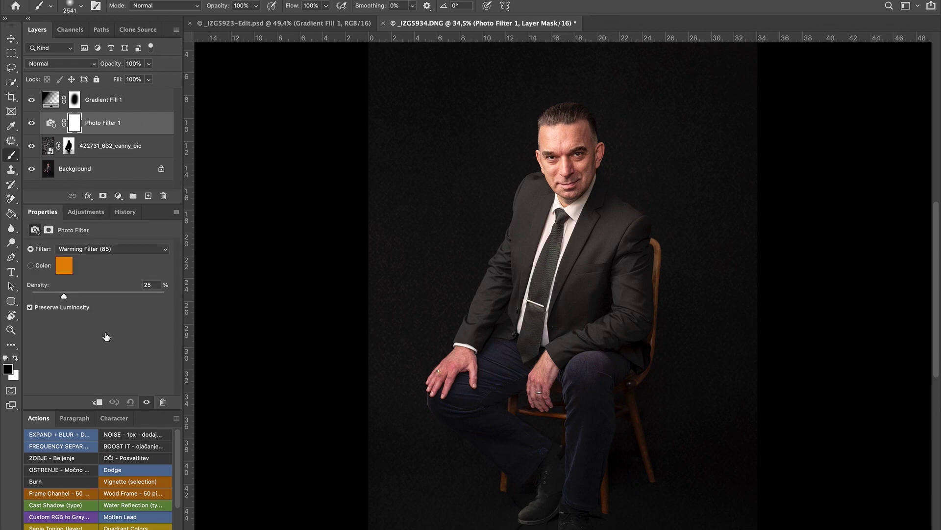
click(98, 402)
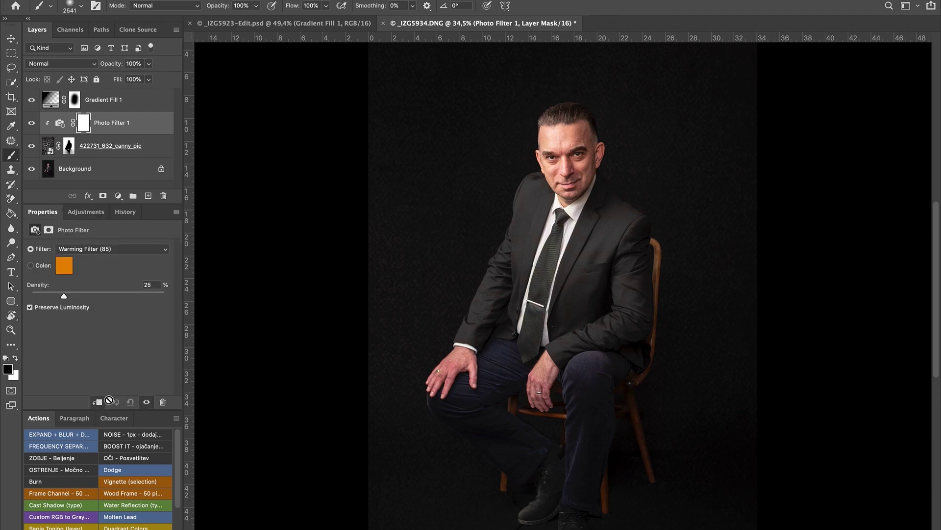
click(31, 124)
drag(75, 295, 78, 294)
scroll(502, 336, down, 3)
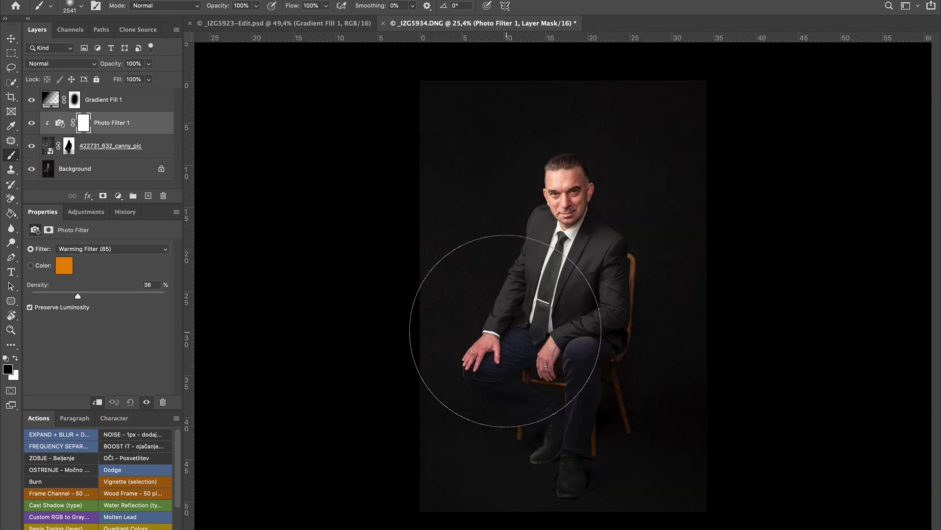
scroll(489, 347, down, 1)
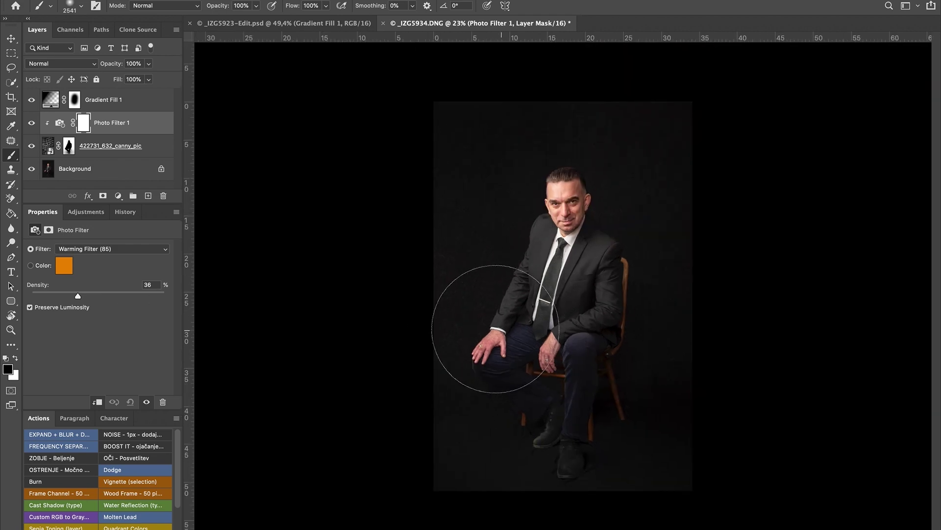
click(32, 123)
click(32, 124)
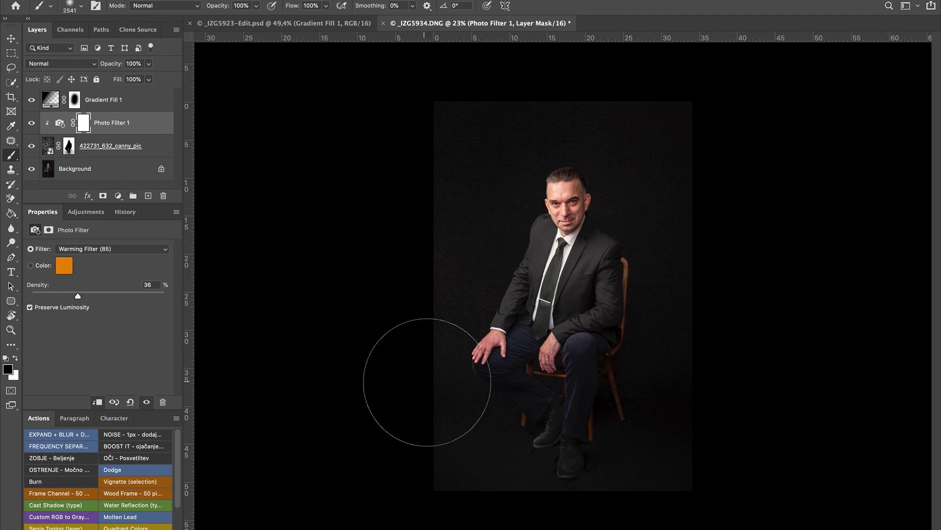
Add a script signature text layer below the seated man.
key(t)
click(464, 451)
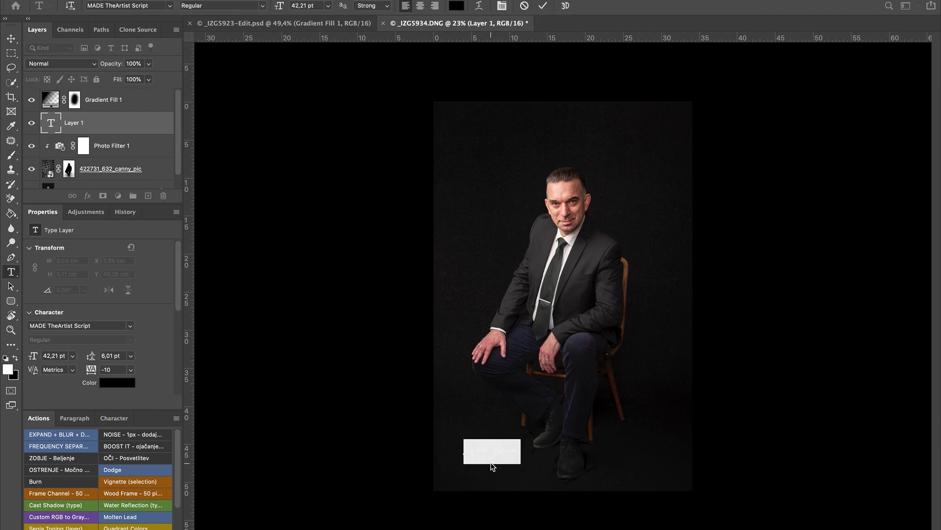
key(BackSpace)
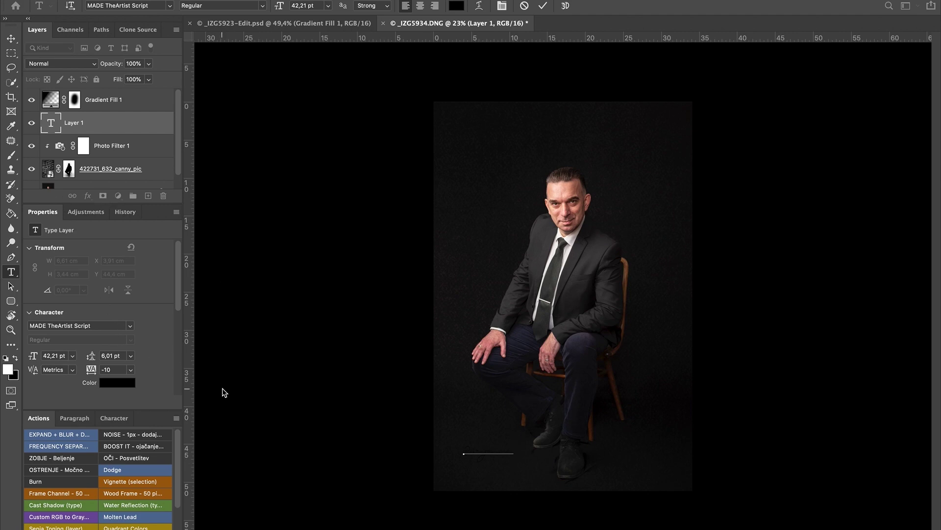
click(125, 384)
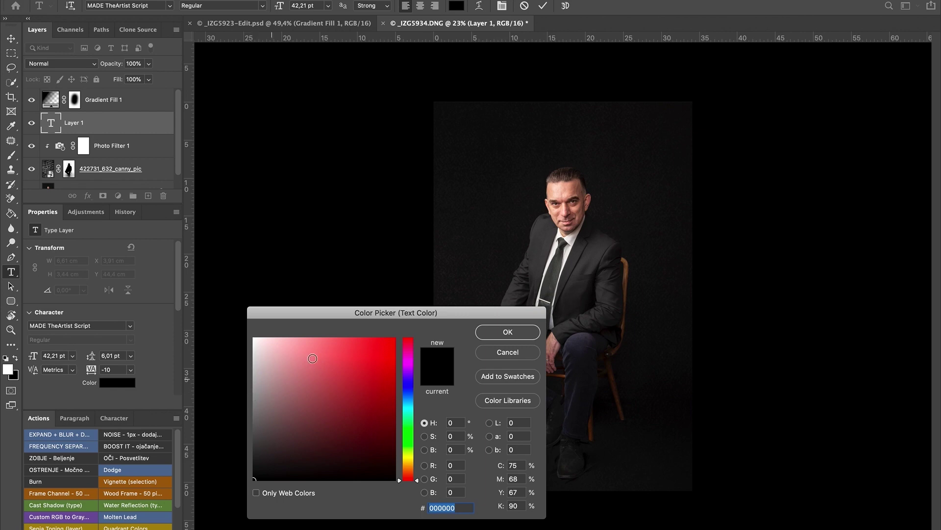
click(488, 353)
click(476, 313)
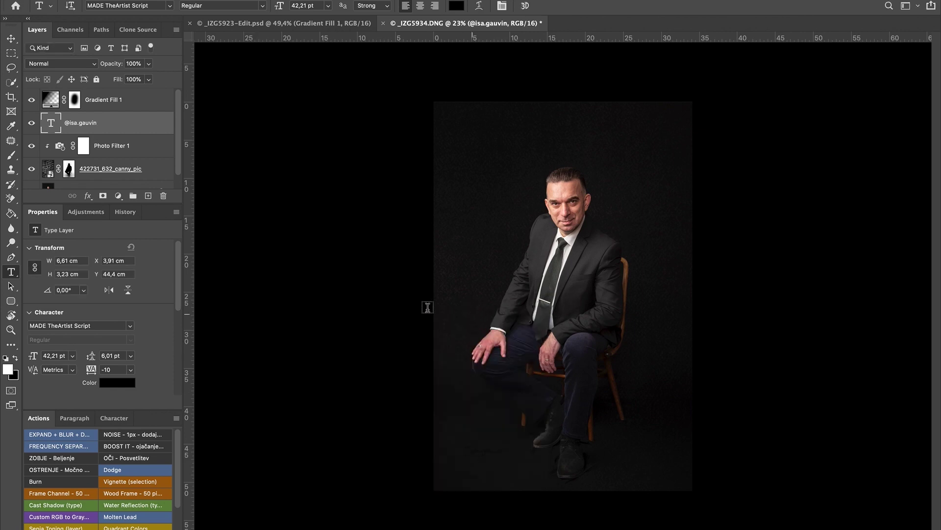
Colour the signature a lightened brown sampled from the chair and move it above Gradient Fill 1.
click(118, 382)
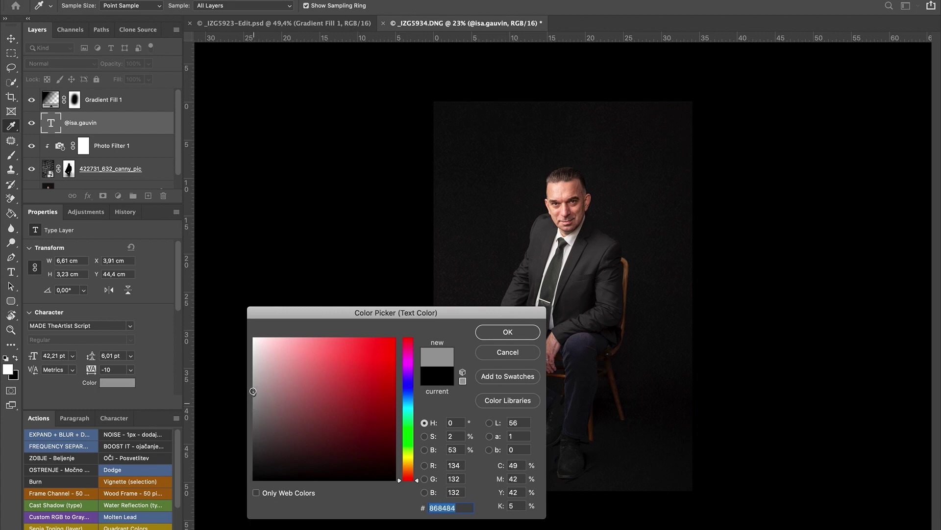
click(253, 392)
click(628, 270)
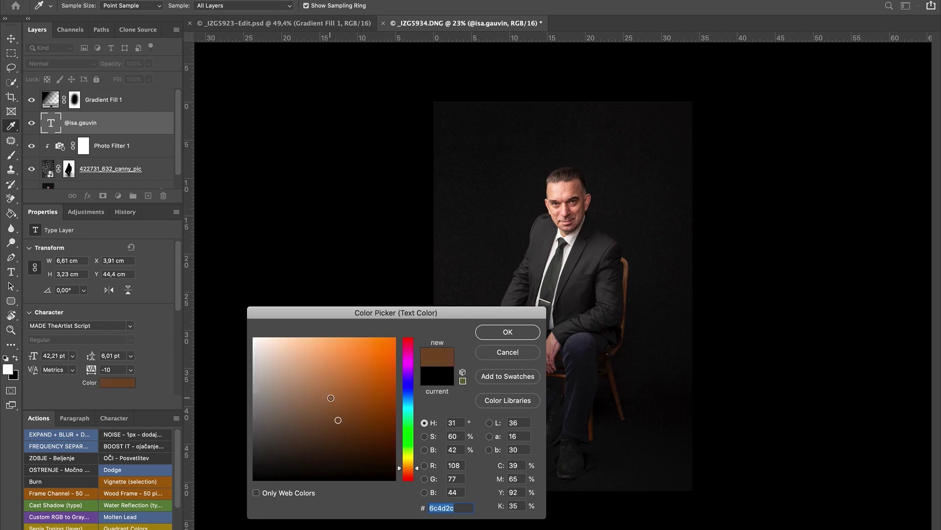
drag(338, 420, 335, 381)
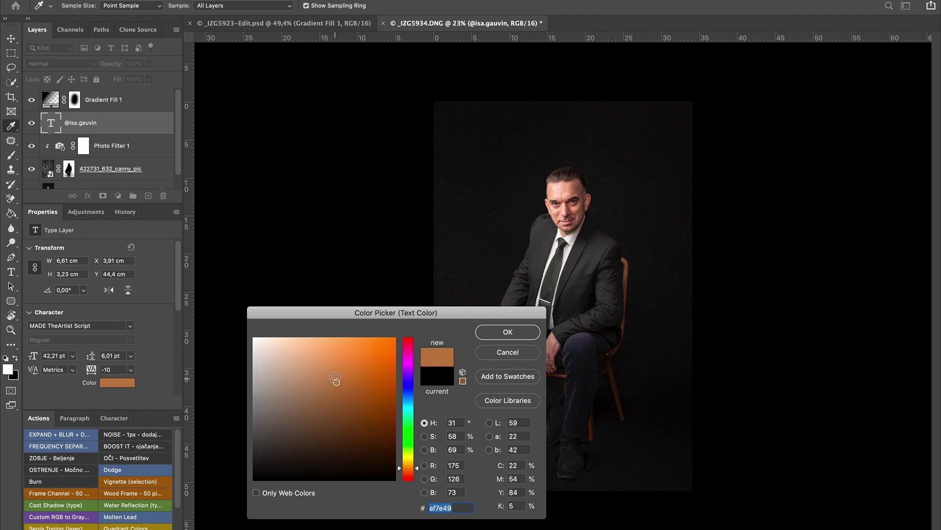
click(503, 339)
key(v)
drag(118, 130, 123, 90)
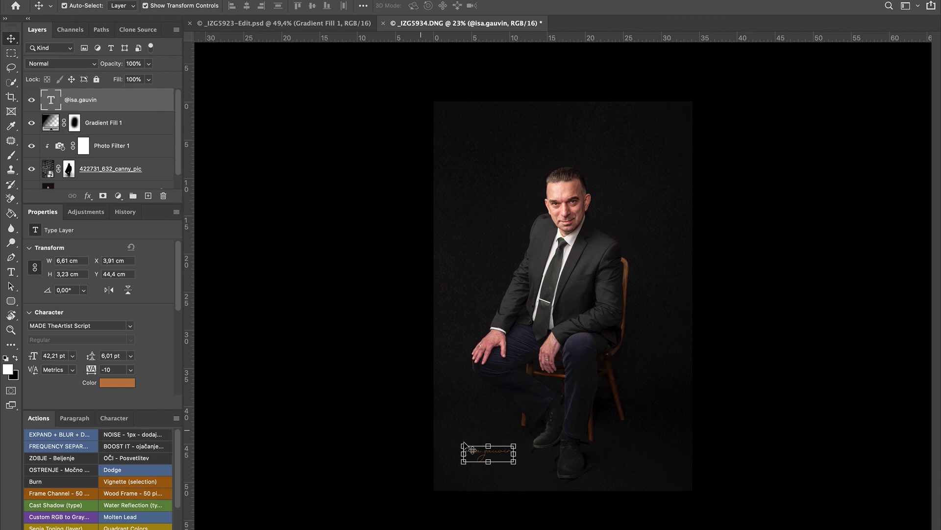
Enlarge the signature slightly, reposition it beside the chair, and fade it to about 29% opacity.
drag(461, 442, 509, 421)
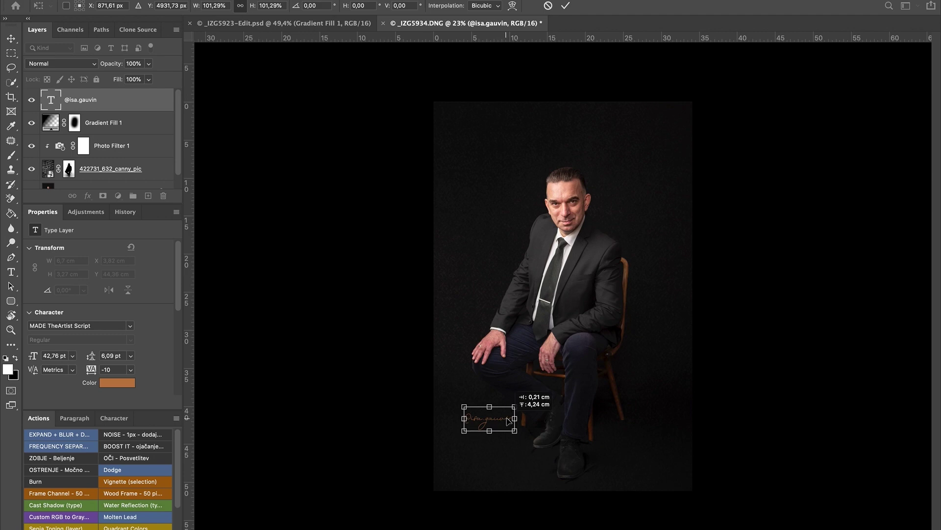
drag(112, 64, 83, 65)
key(Return)
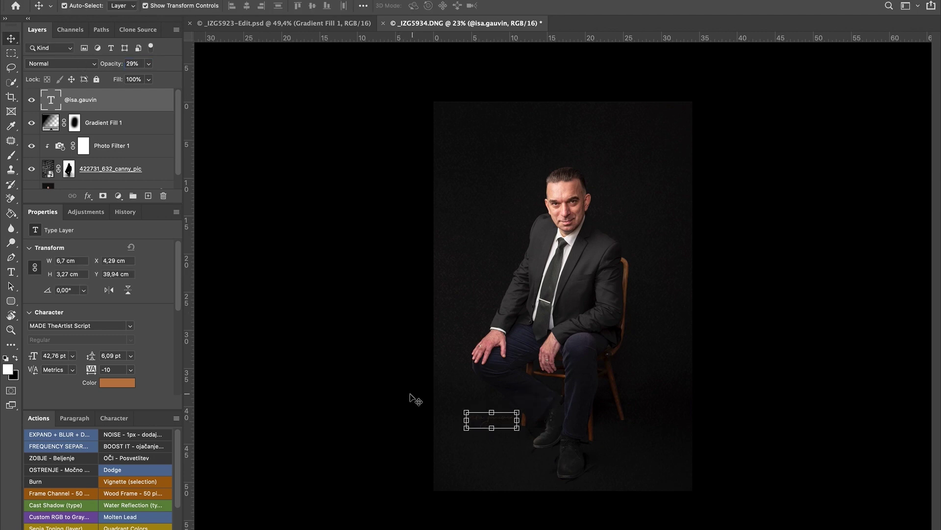
click(410, 395)
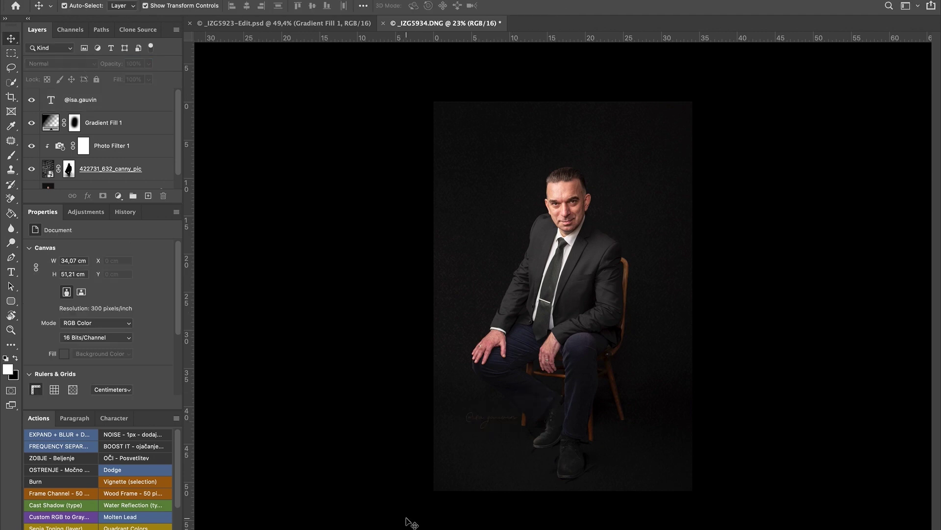
key(ctrl+Up)
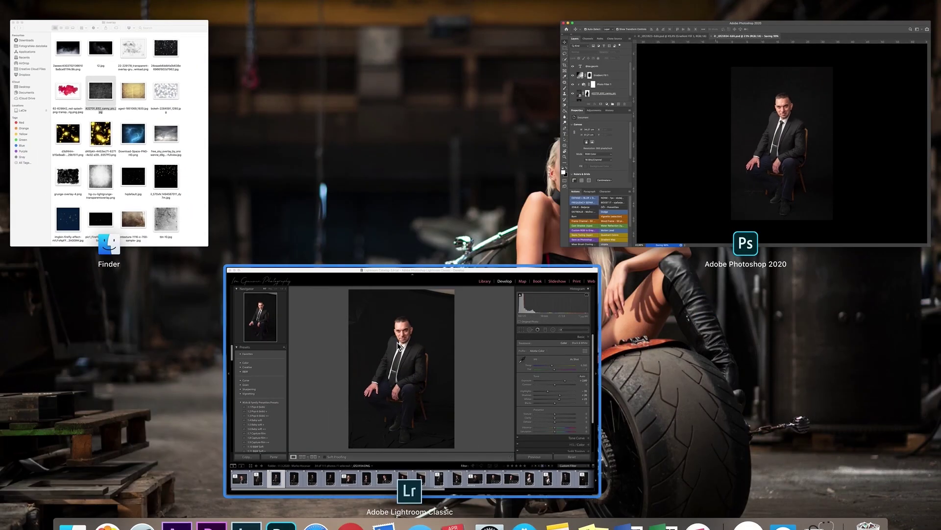
In Lightroom Classic, flip between the raw DNG and the edited PSD in the Filmstrip.
click(397, 342)
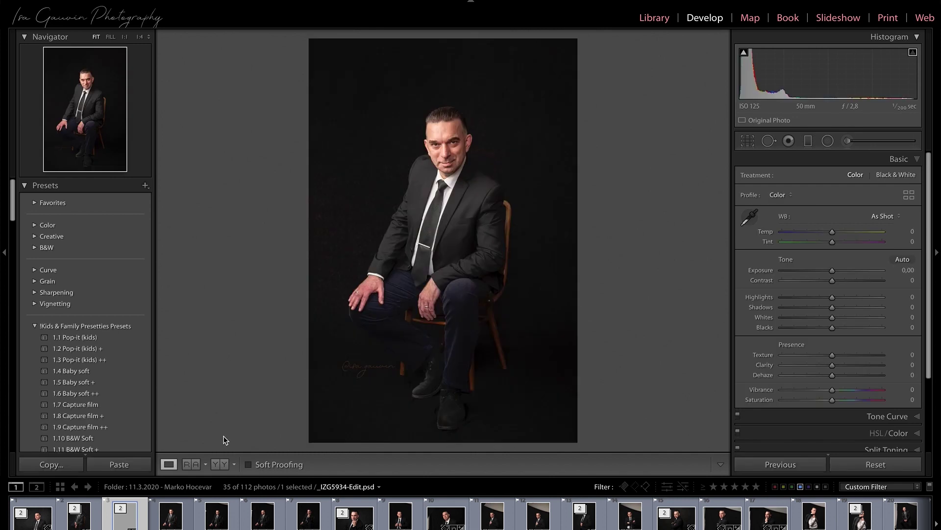
click(171, 521)
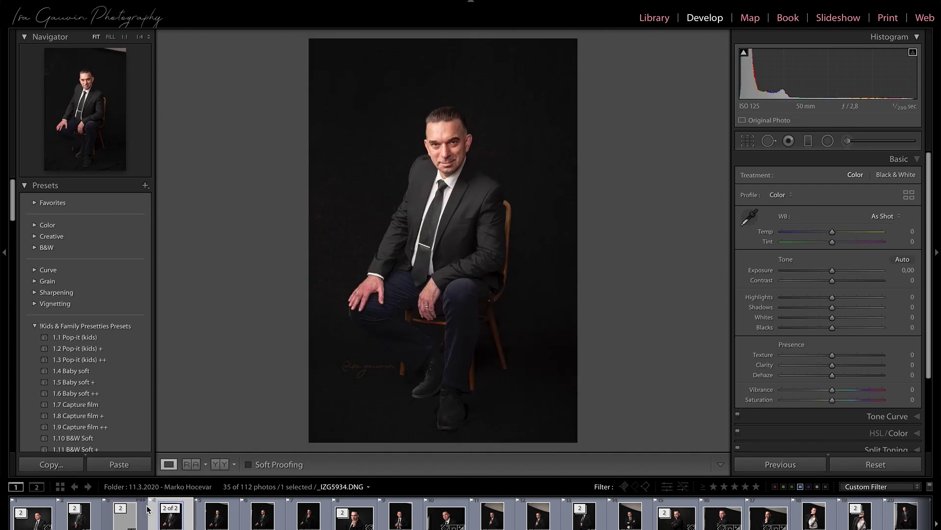
click(129, 524)
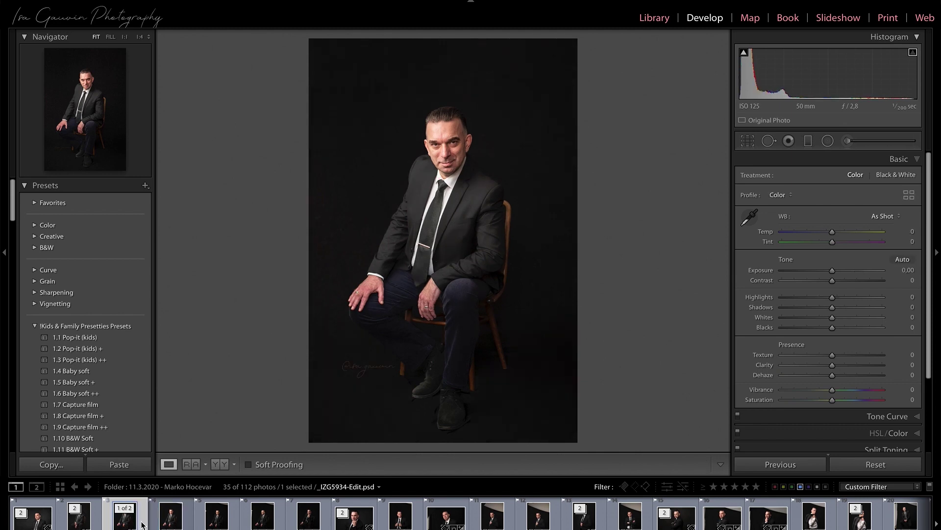
click(155, 523)
click(167, 522)
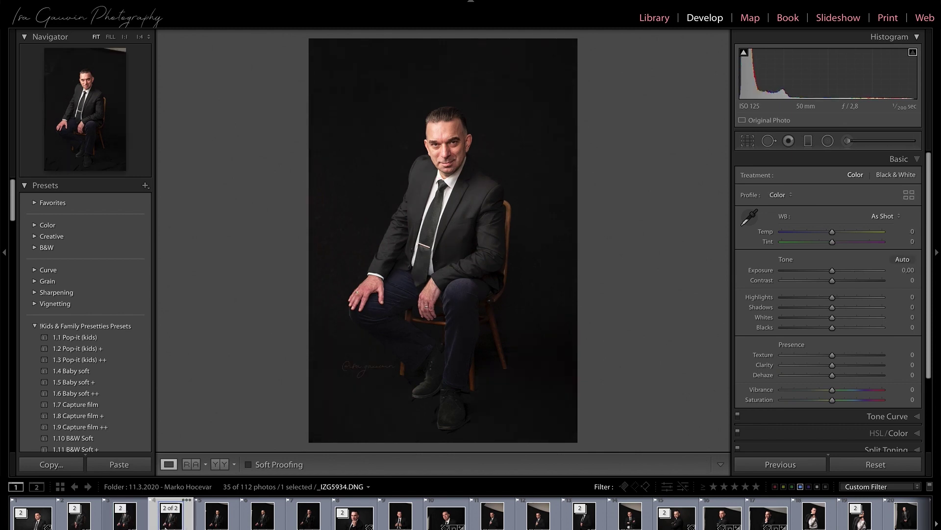
click(133, 523)
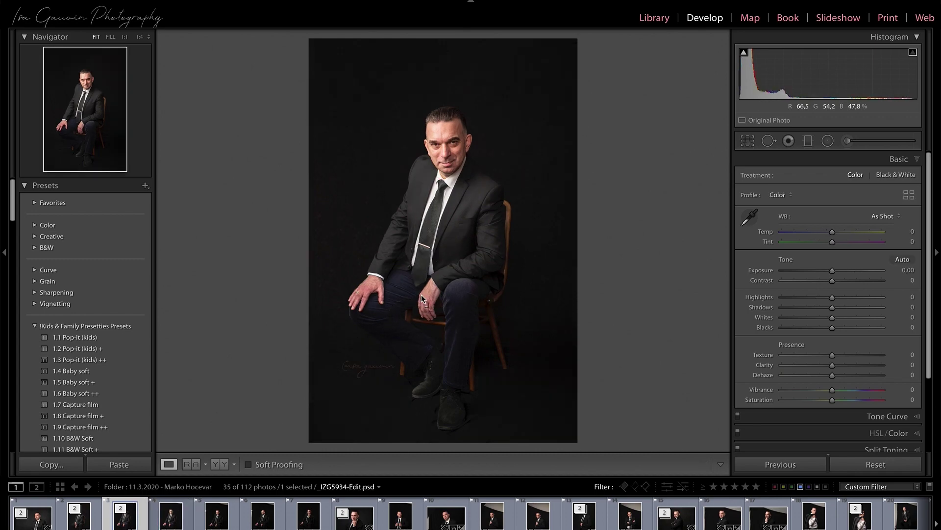
key(ctrl+Up)
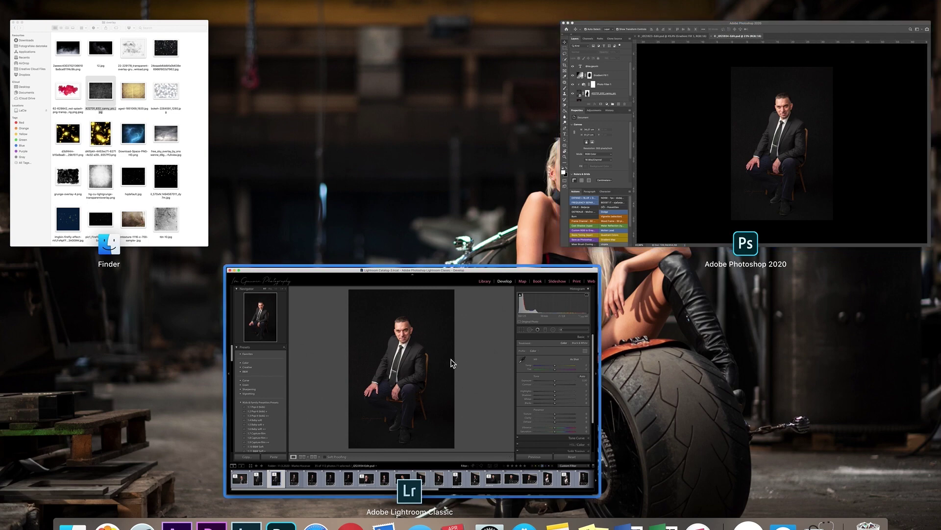
click(452, 361)
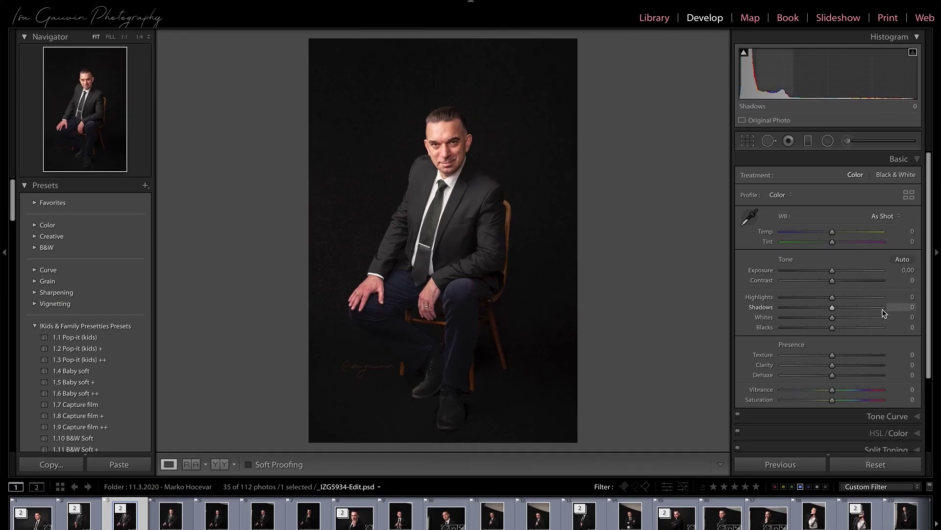
In HSL/Color, lower Blue saturation and set Purple saturation to -45, then compare with the DNG.
scroll(905, 432, down, 1)
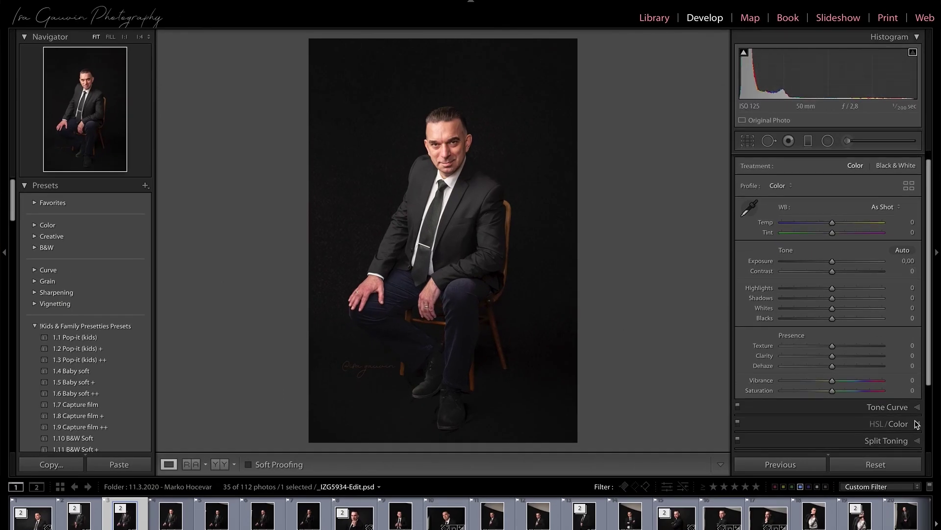
click(918, 424)
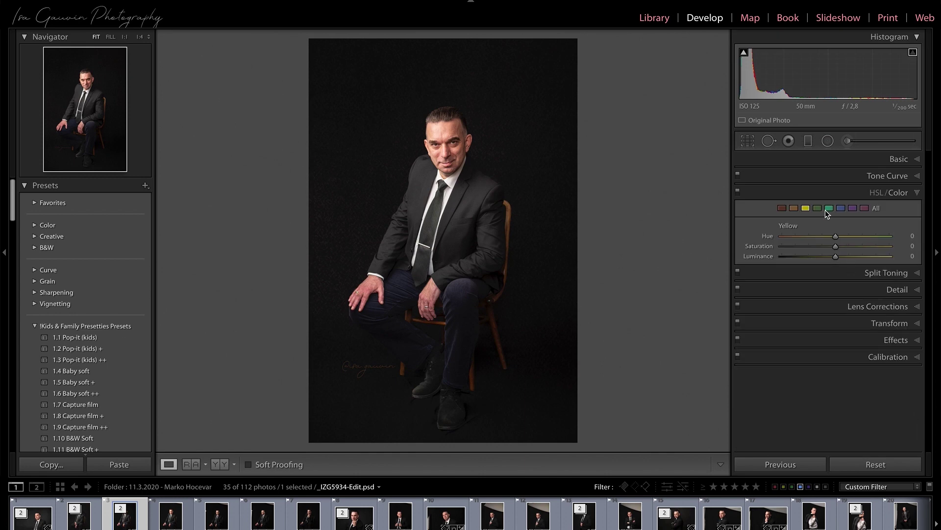
click(840, 208)
drag(887, 250, 807, 246)
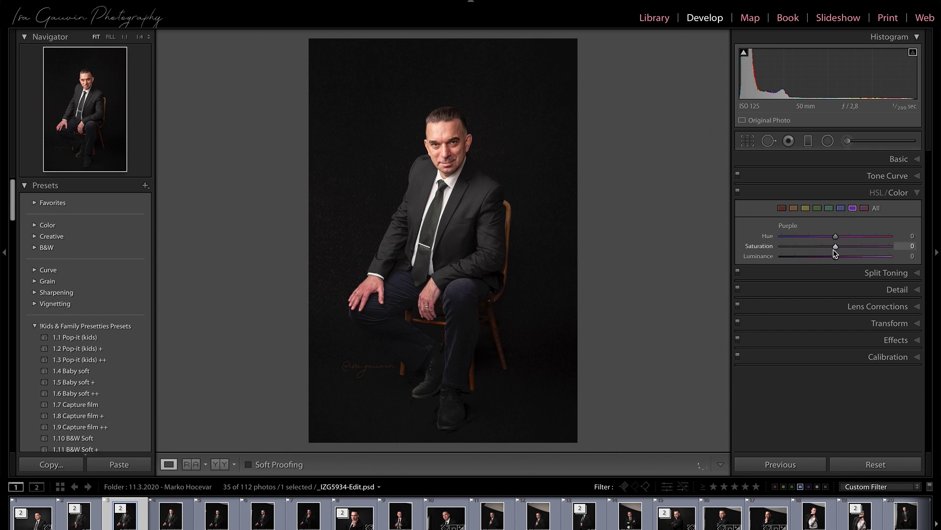
drag(825, 249, 816, 249)
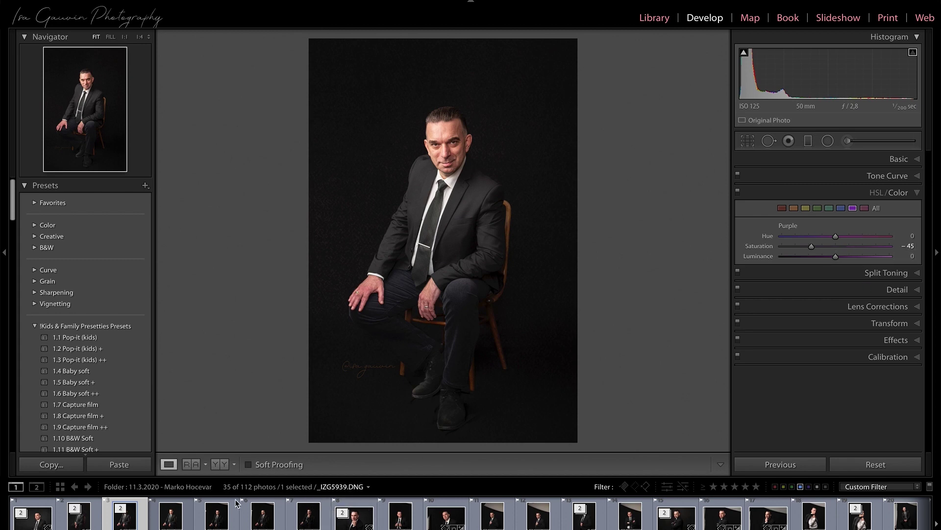
click(167, 525)
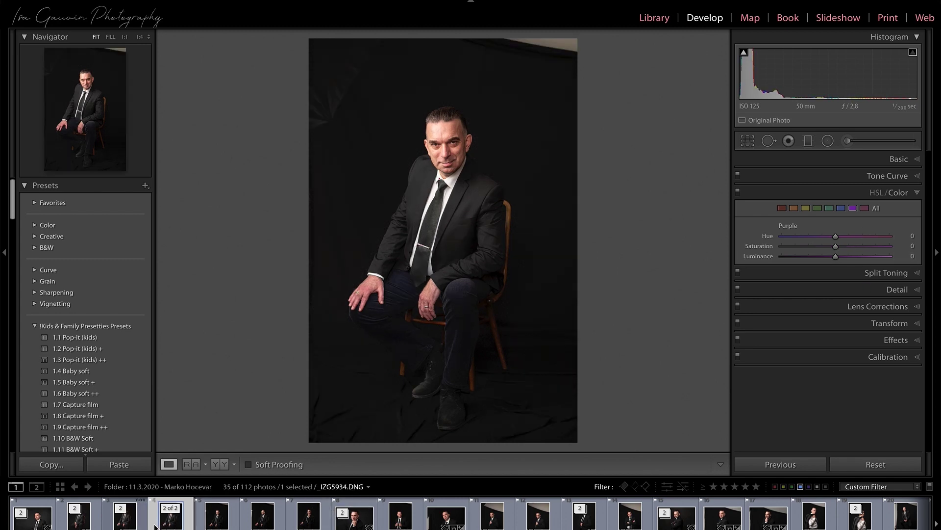
click(132, 526)
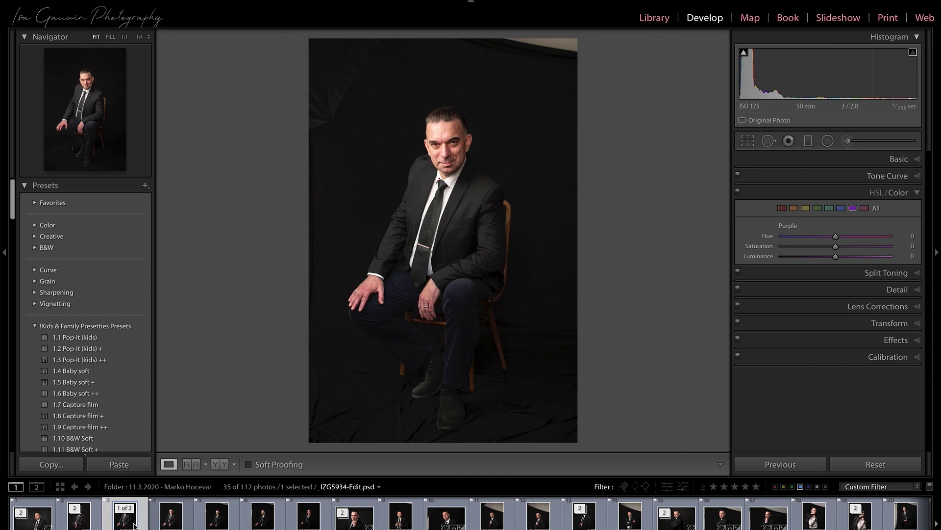